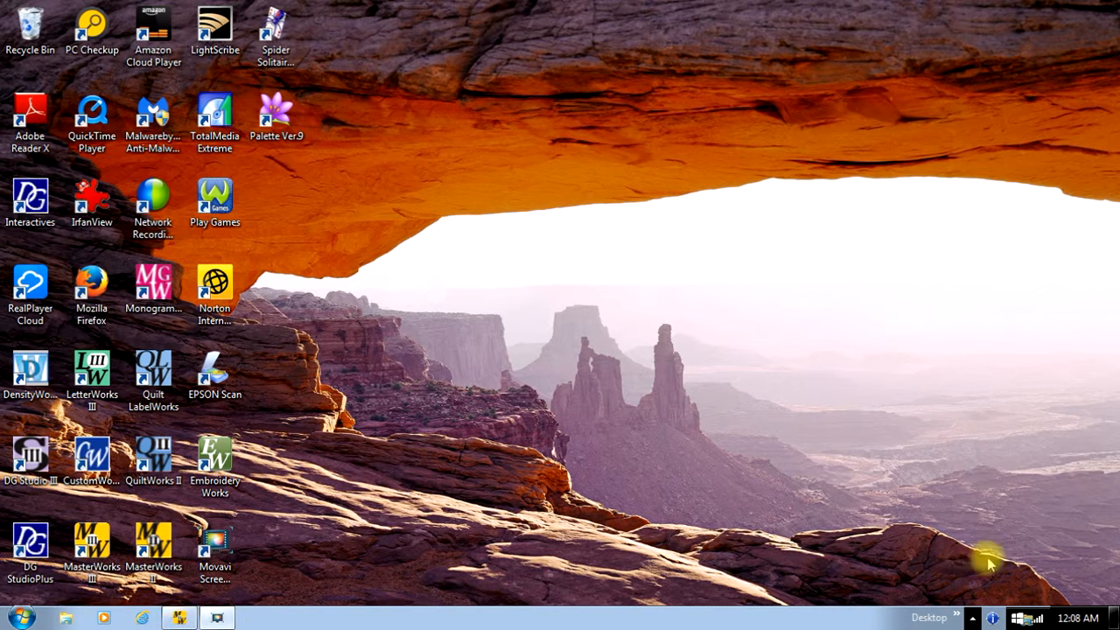
- Switch to MasterWorks III, display the hoop in Design2 and accept the PES 130mm X 180mm hoop with Rotate 90
left_click(180, 617)
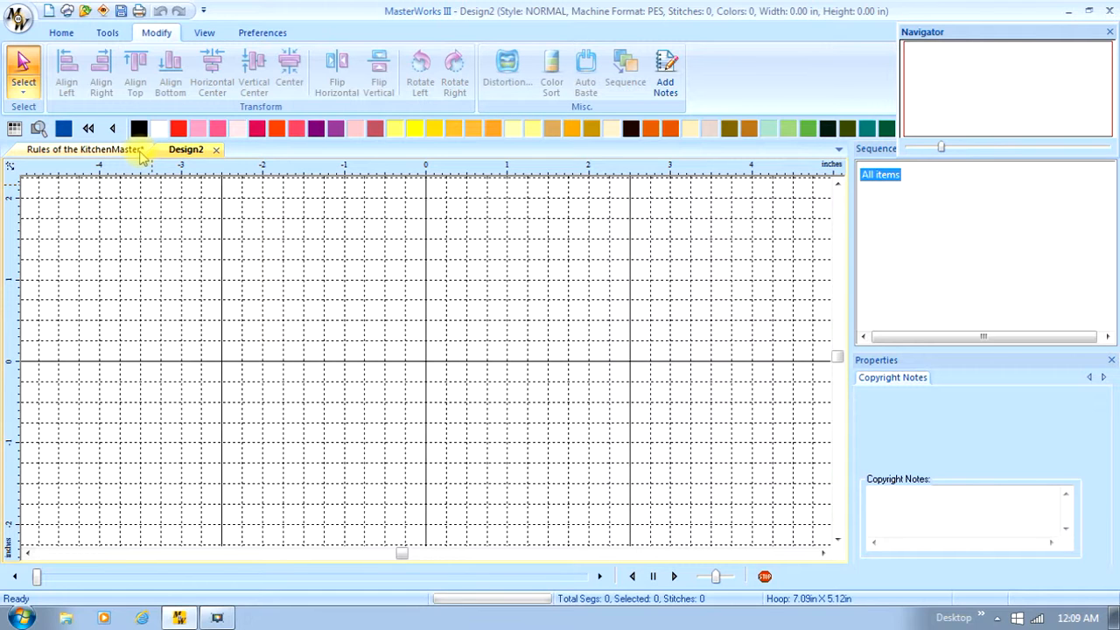
left_click(70, 33)
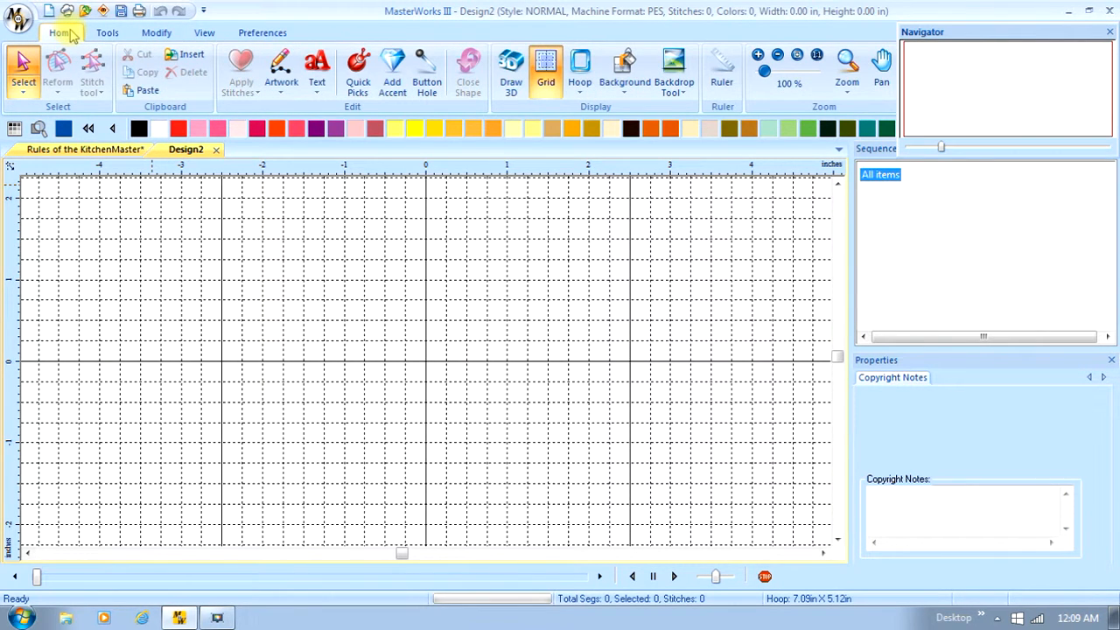
left_click(580, 82)
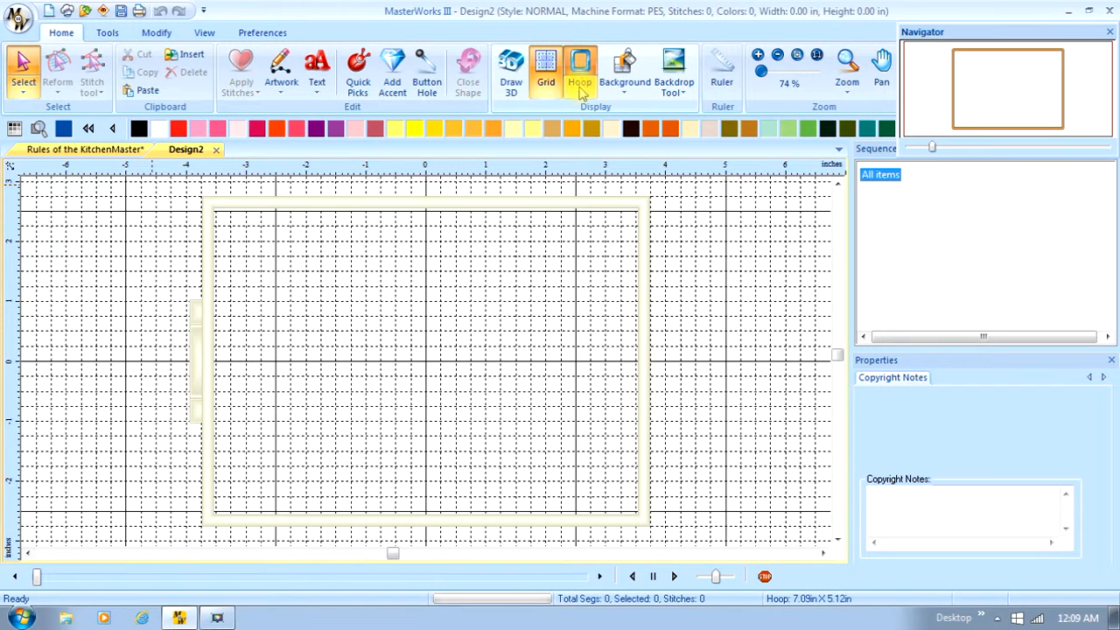
left_click(581, 92)
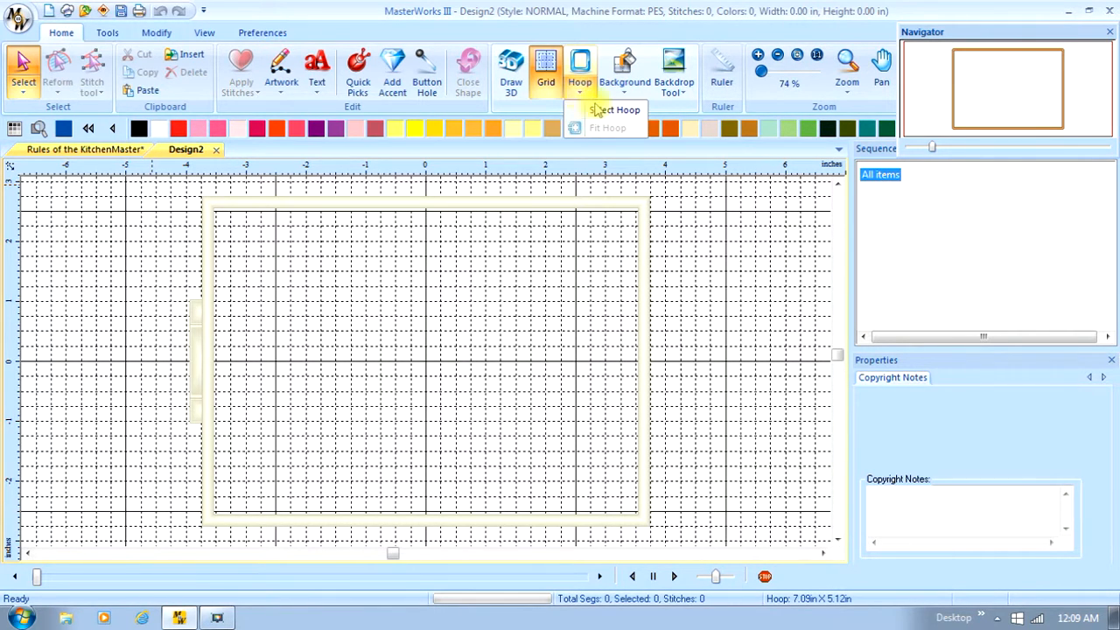
left_click(600, 110)
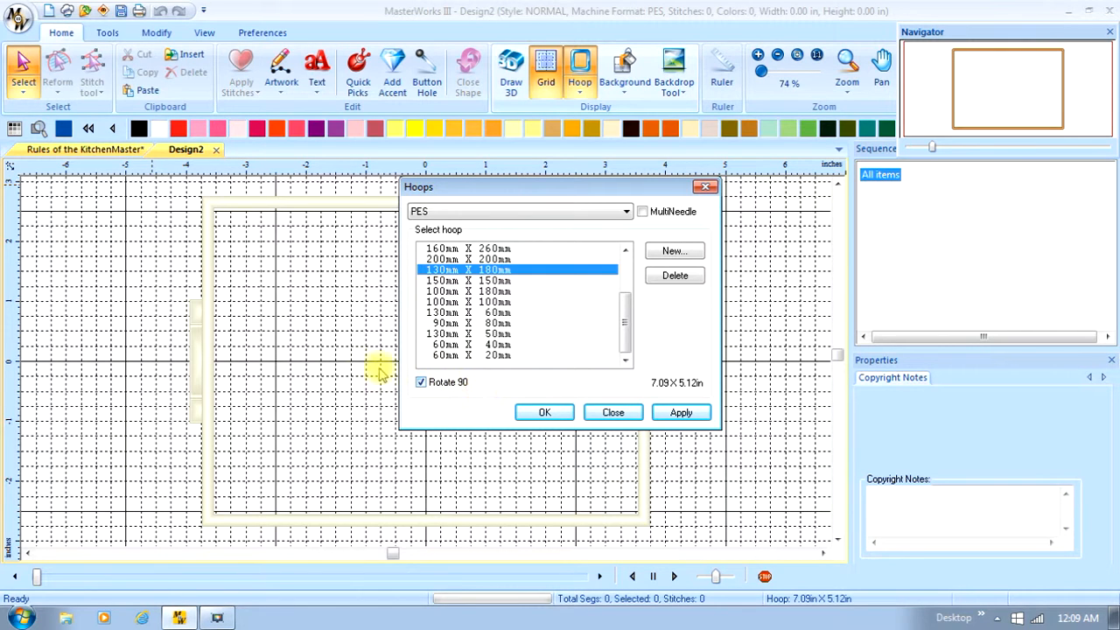
left_click(544, 412)
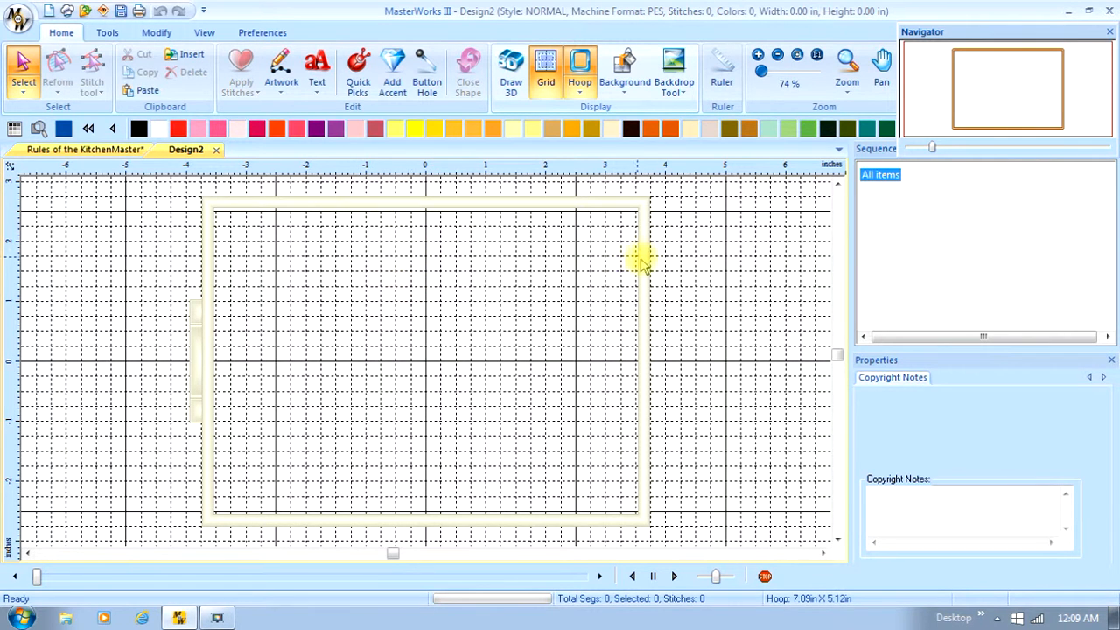
- Place a new standard text object in the upper-left area inside the hoop
left_click(320, 74)
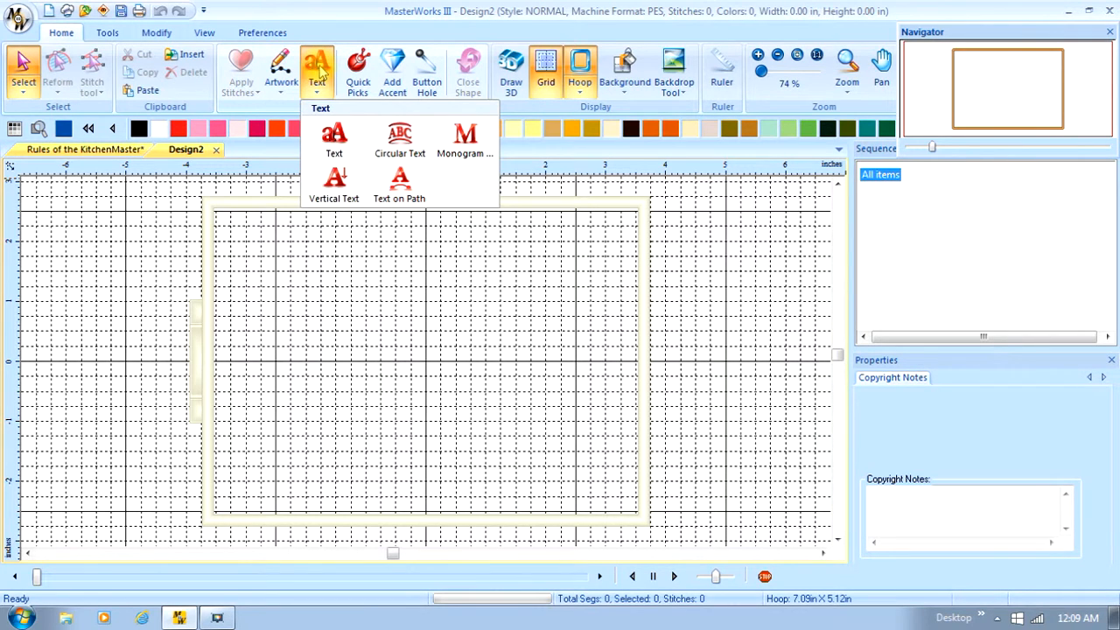
left_click(336, 142)
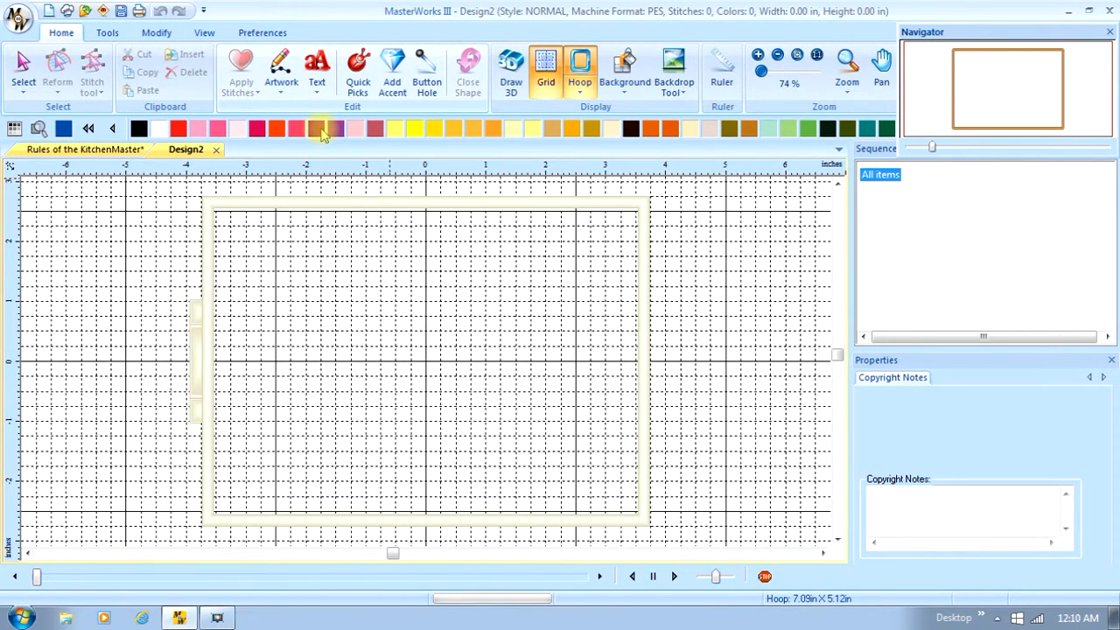
left_click(260, 270)
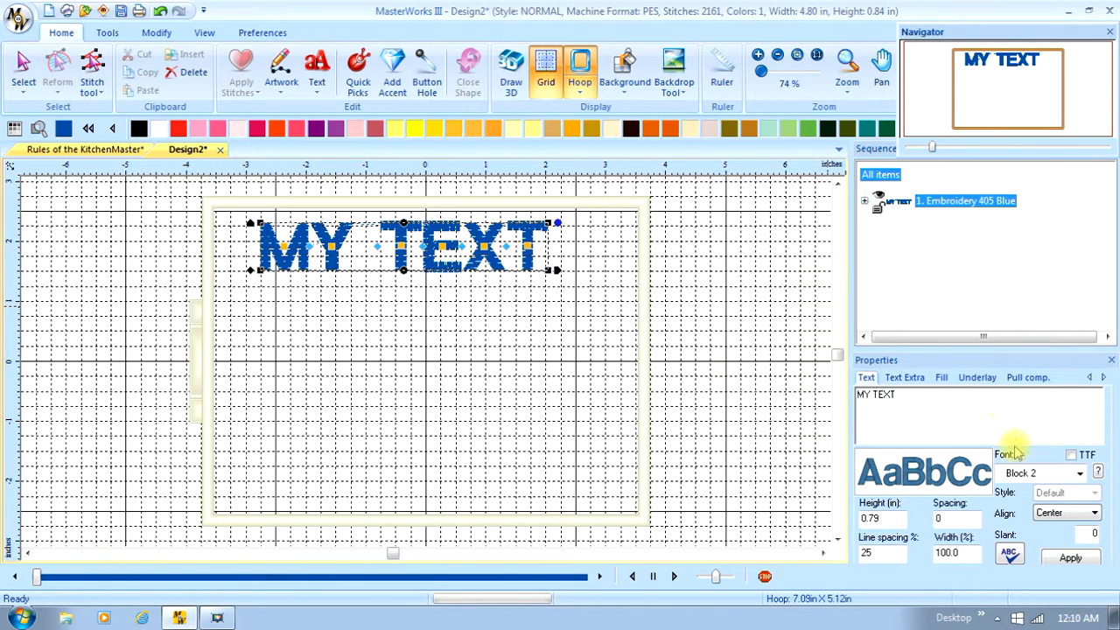
- Browse the font list and choose Bookworm as the font of the text object
left_click(1081, 473)
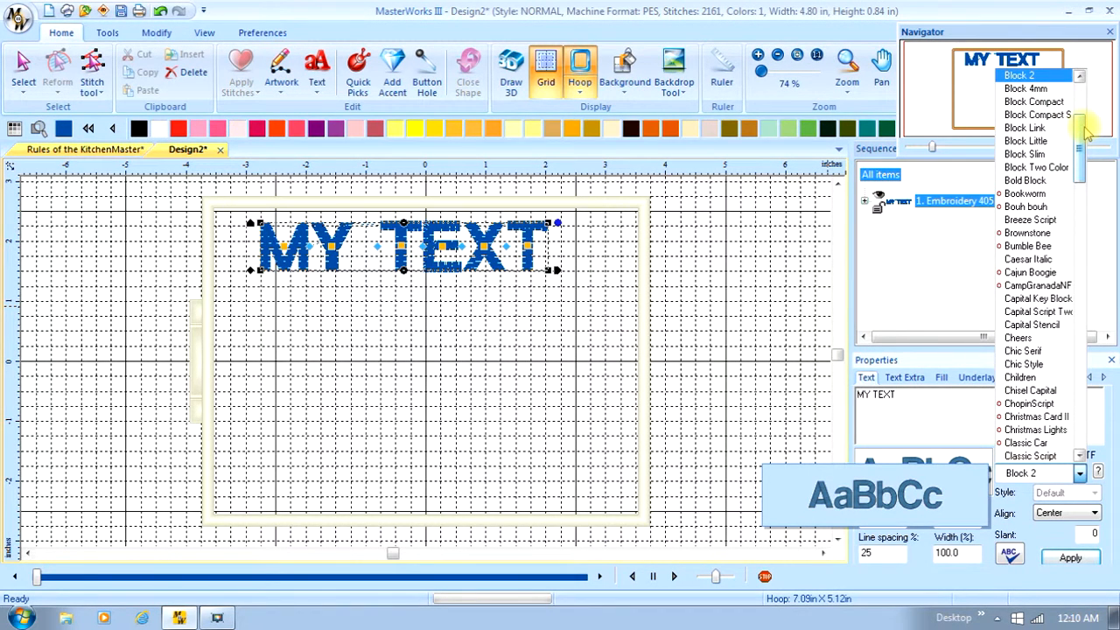
key("Down")
key("Down")
key("Down")
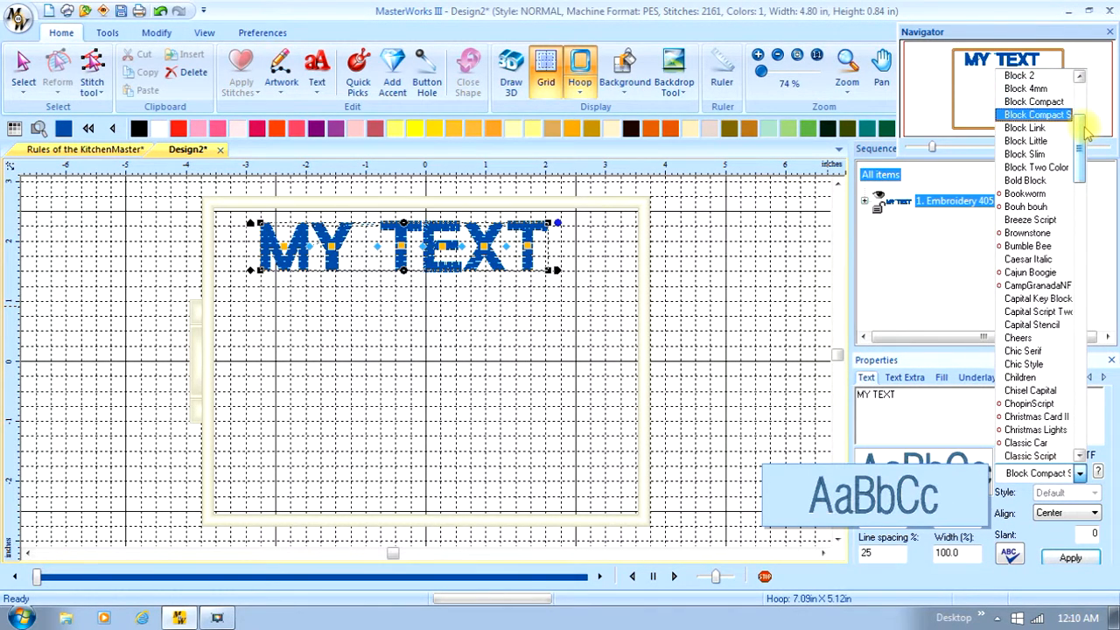
key("Down")
key("Down")
key("Down")
key("Down")
key("Down")
key("Down")
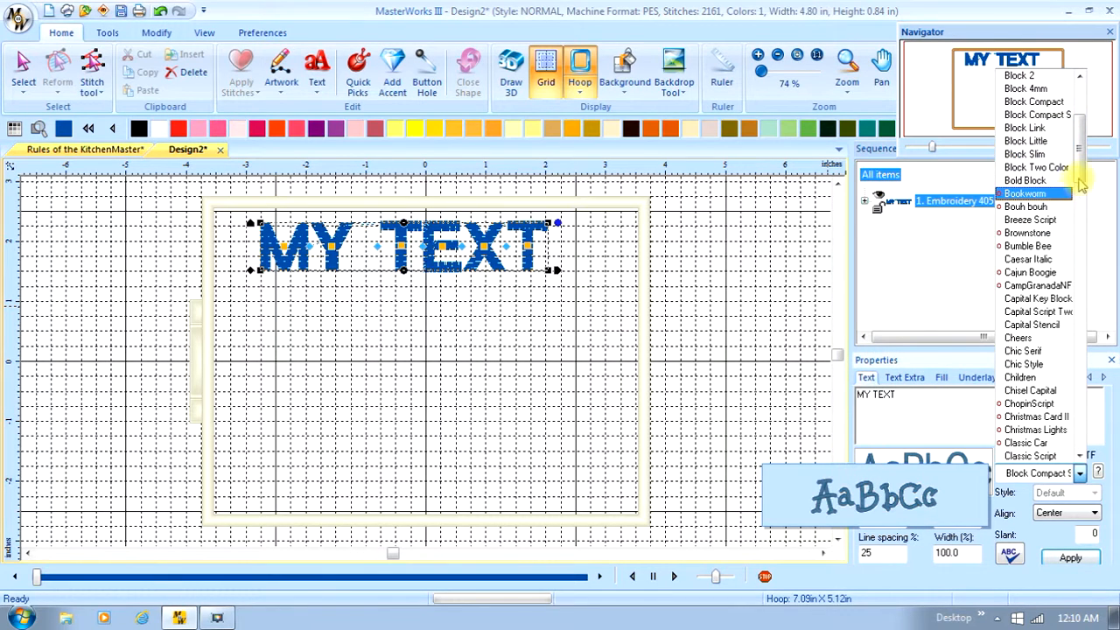
key("Down")
key("Down")
key("Down")
key("Down")
key("Down")
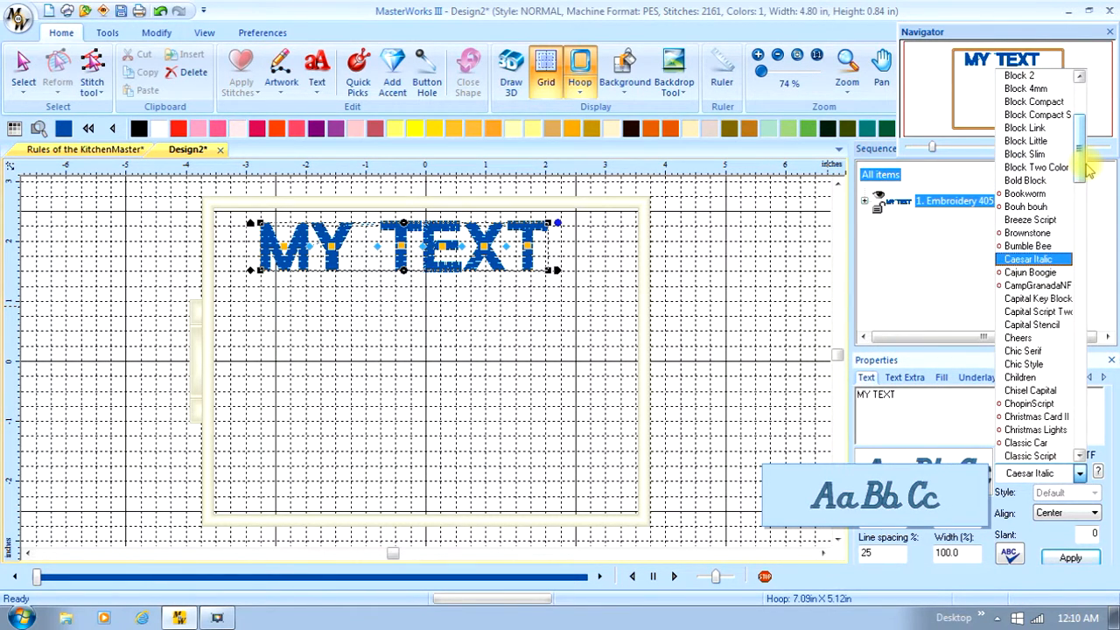
key("Up")
key("Up")
key("Up")
key("Up")
key("Up")
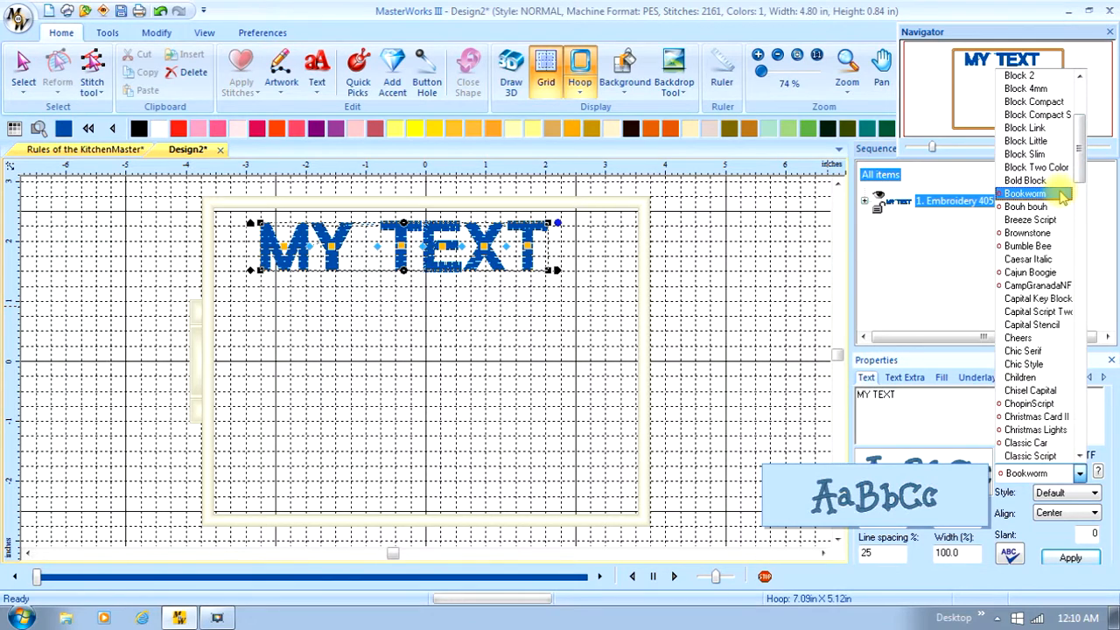
left_click(1062, 194)
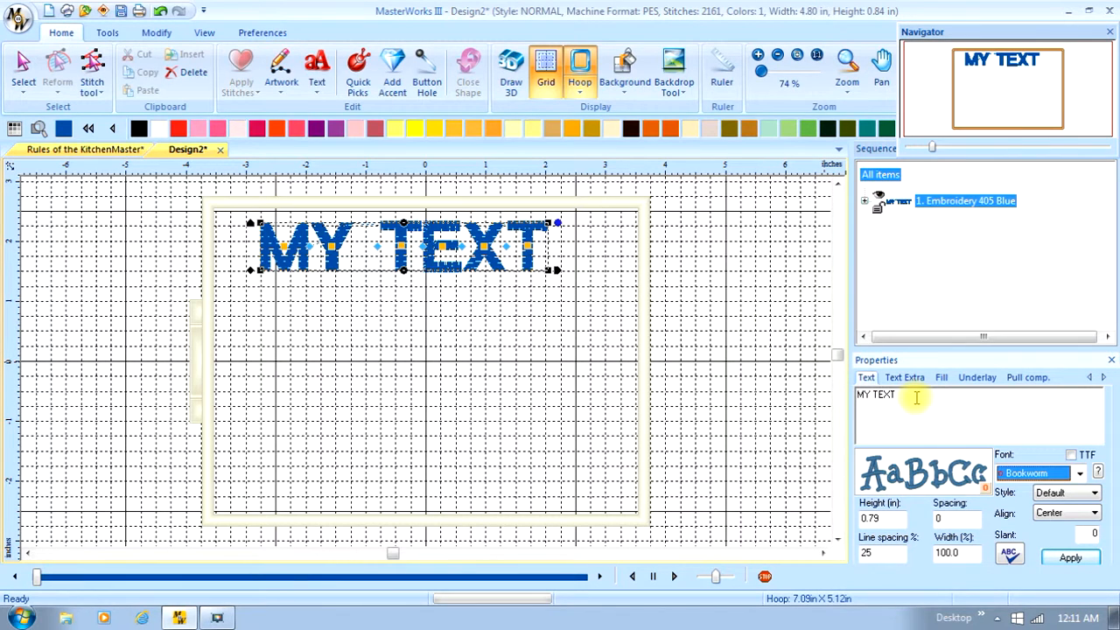
- Replace the placeholder wording with "Rules or the Kitchen" and apply it together with the chosen font
left_click_drag(916, 397, 858, 397)
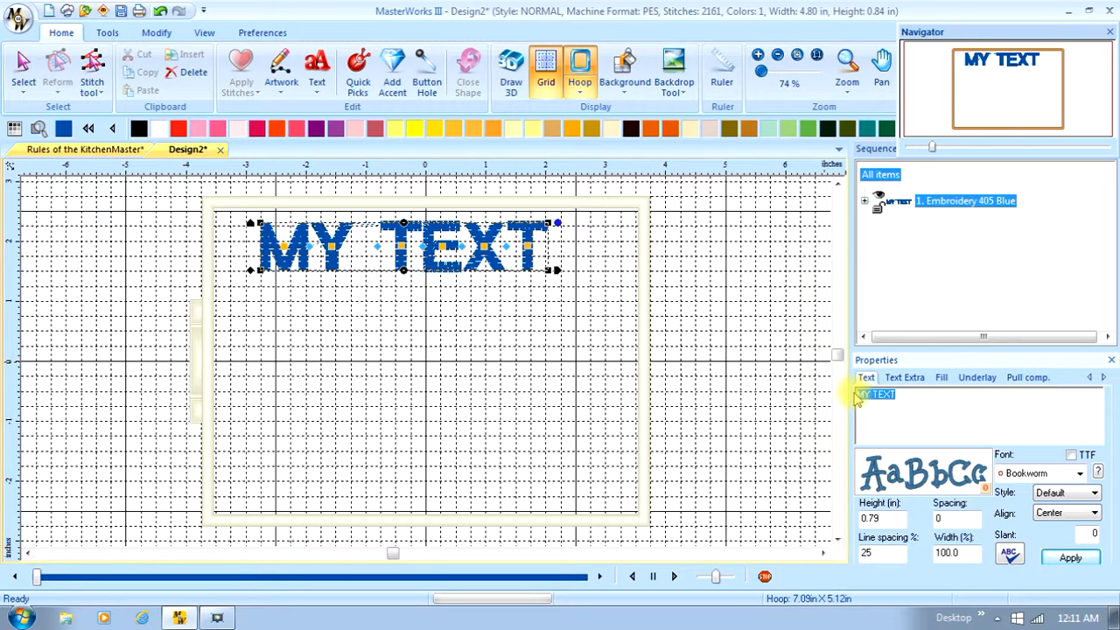
type("Rules ")
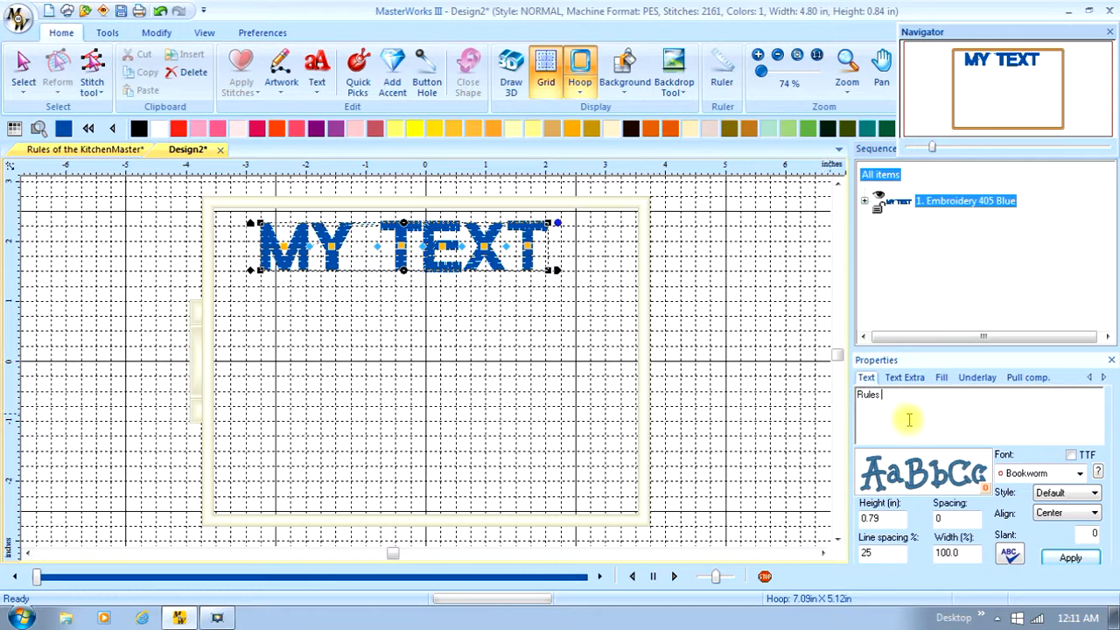
type("or the Kitchen")
key("Return")
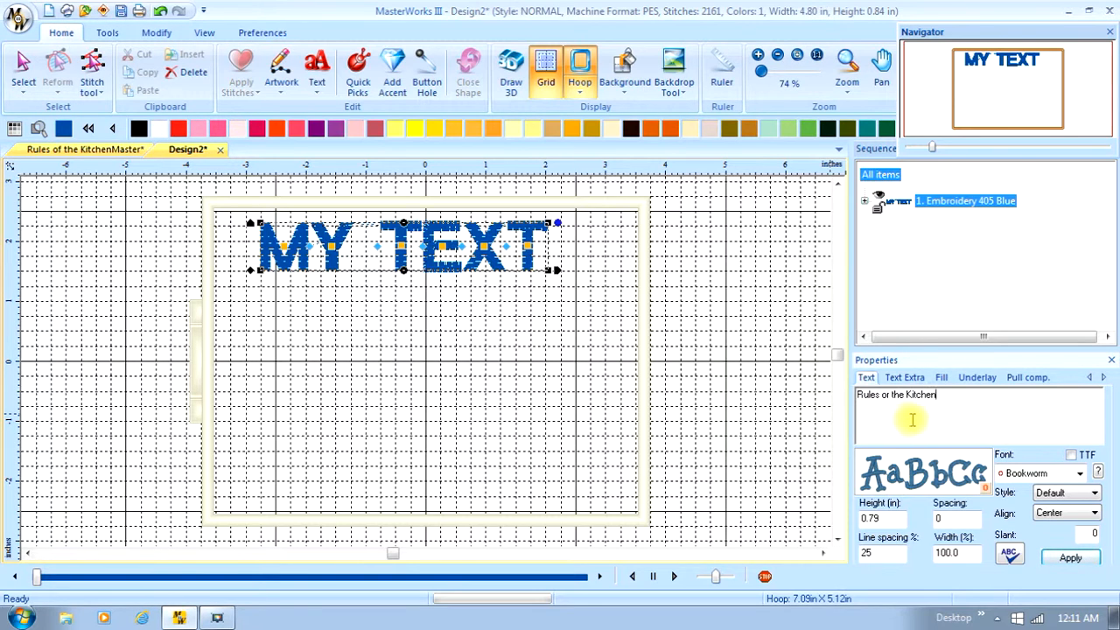
left_click(1072, 557)
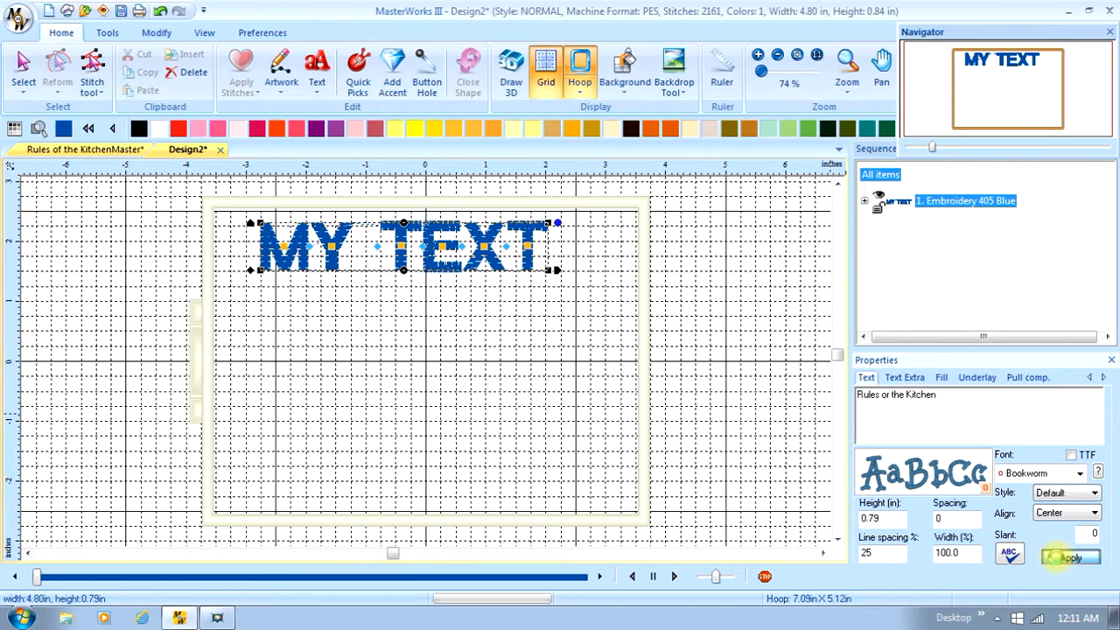
left_click(1059, 557)
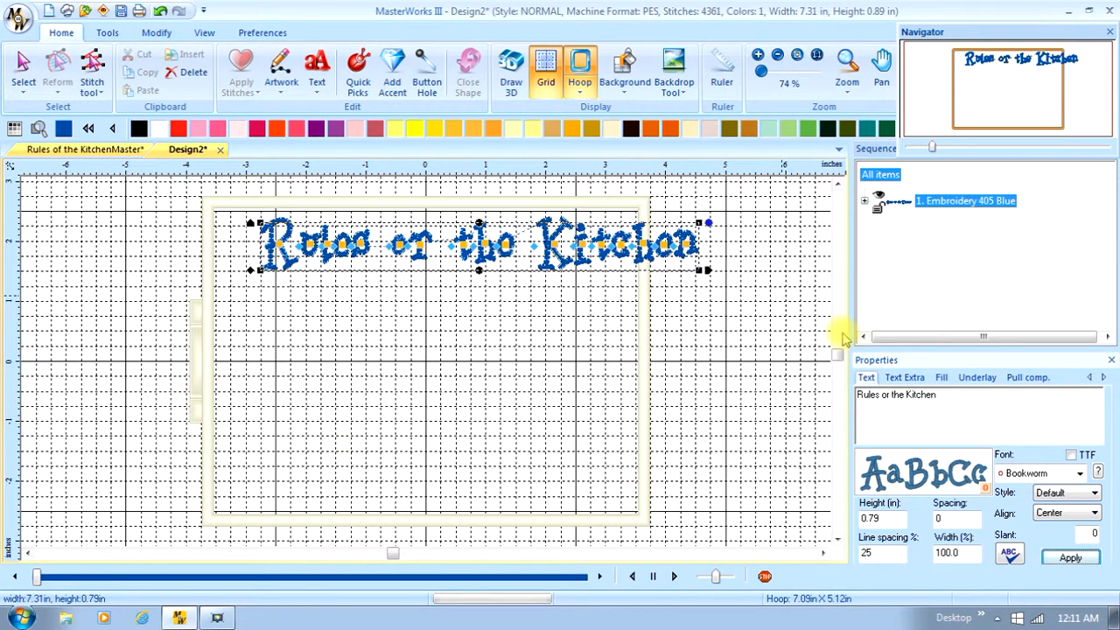
- Break the title onto two lines before "Kitchen" and apply the change
left_click(906, 394)
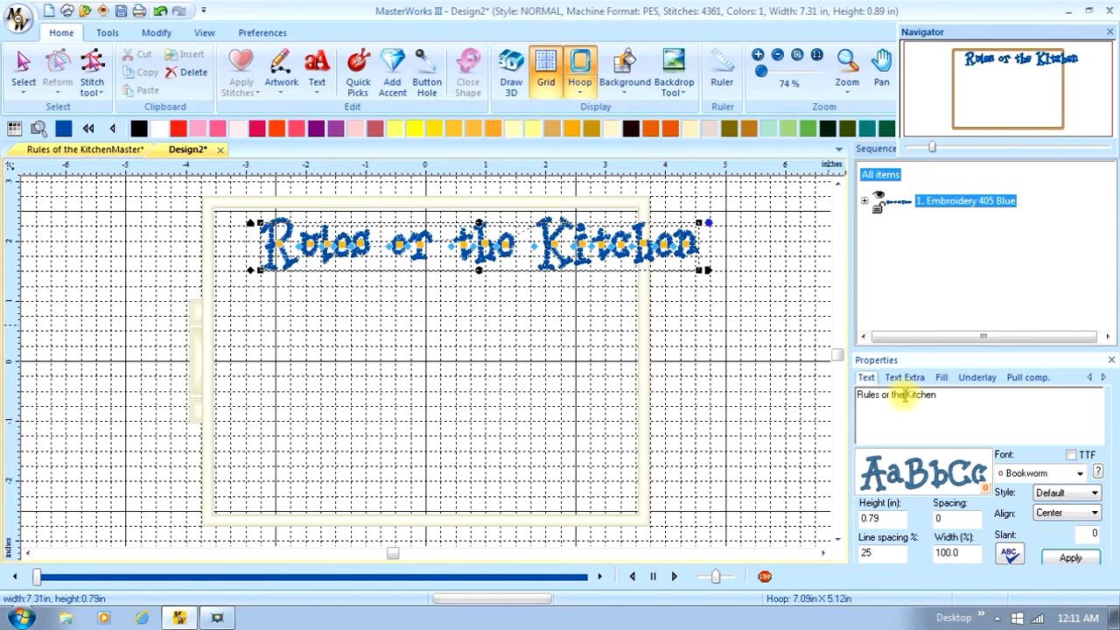
key("Return")
left_click(1066, 557)
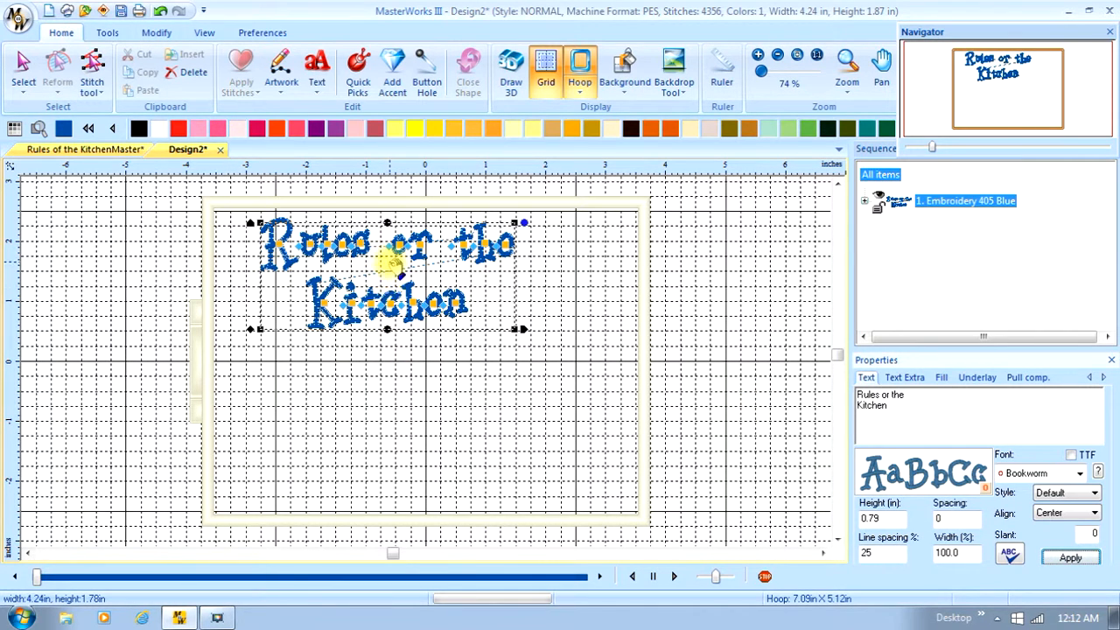
- Center the two-line title in the hoop, then move it straight up to just below the hoop's top edge
left_click_drag(388, 252, 414, 253)
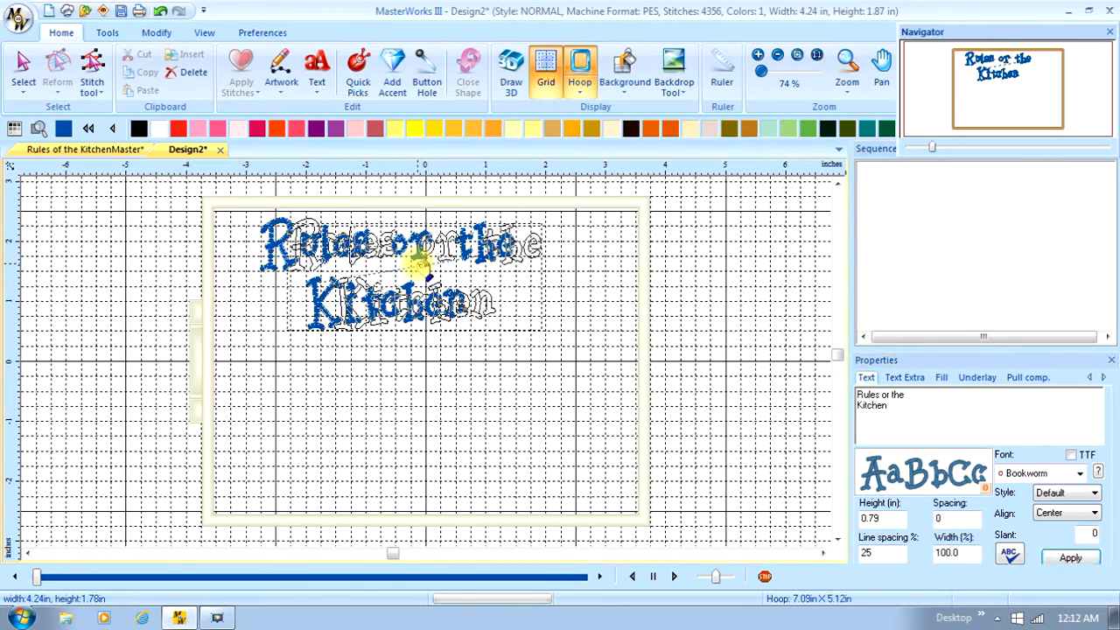
left_click(158, 35)
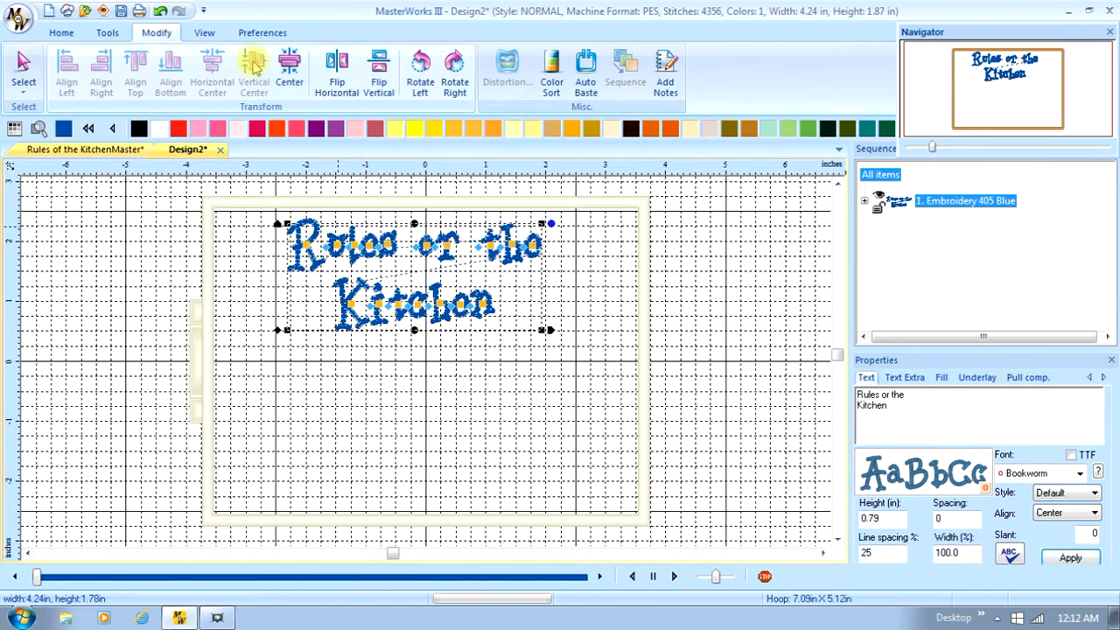
left_click(288, 70)
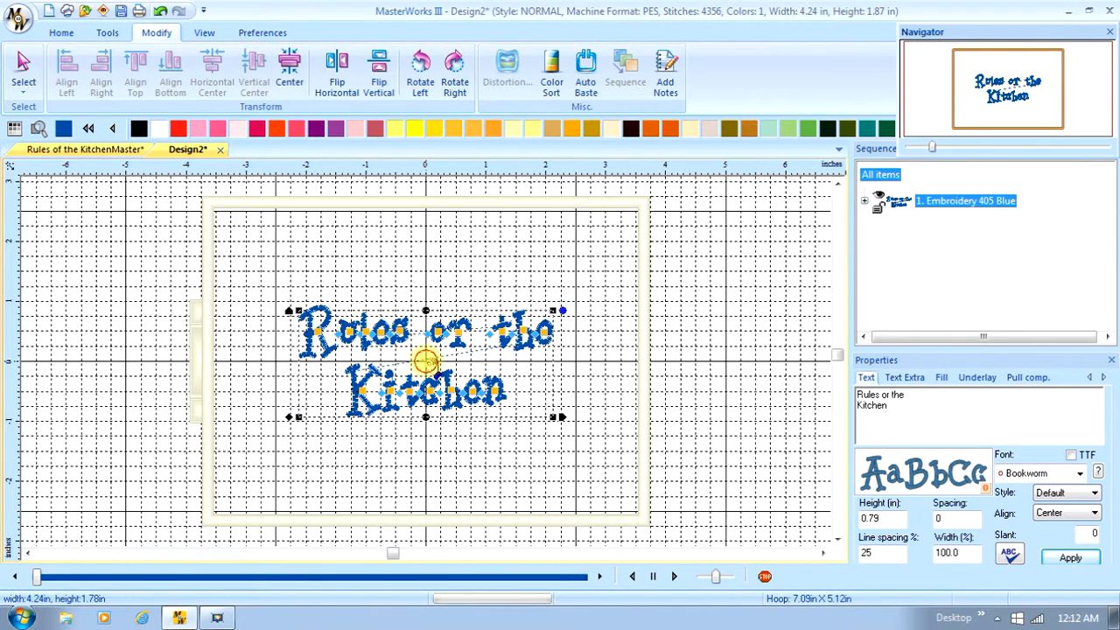
left_click_drag(426, 359, 430, 268)
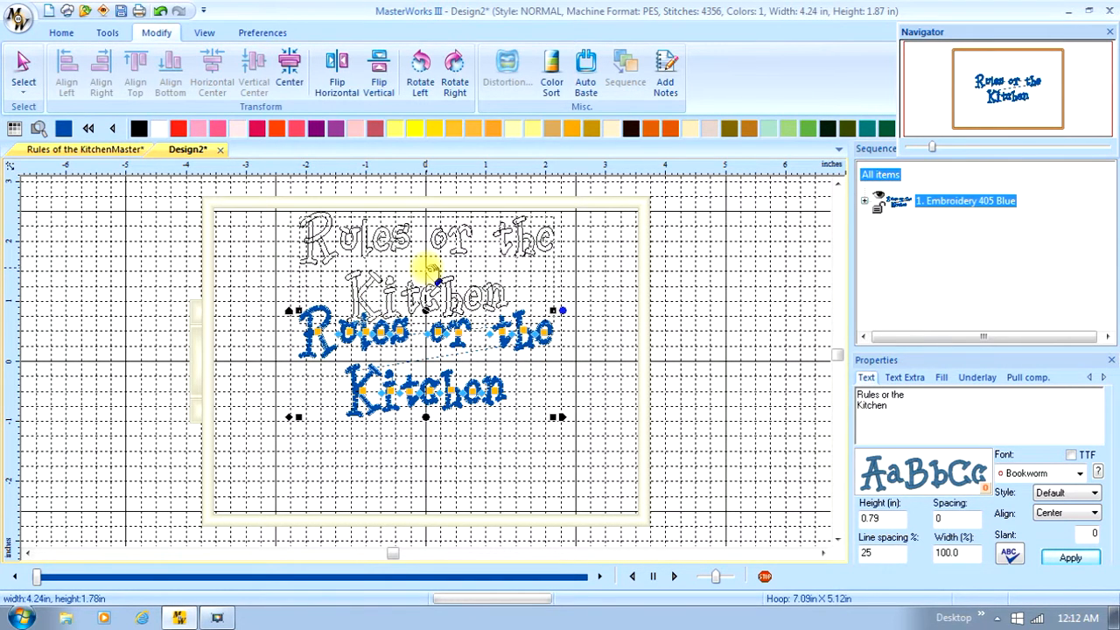
left_click_drag(431, 269, 430, 269)
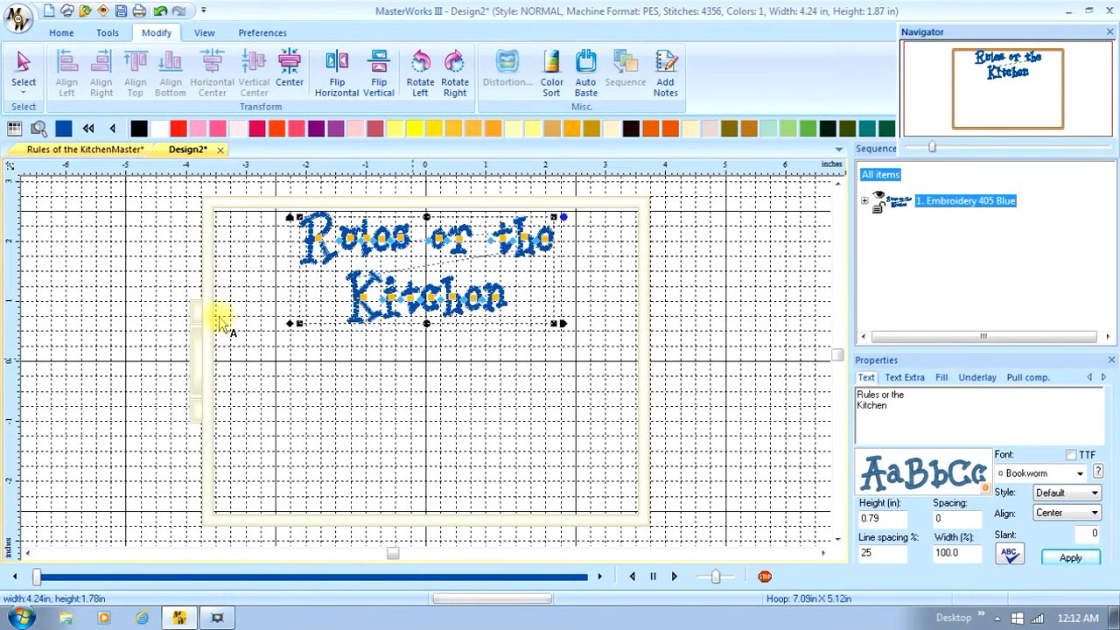
- Place a second standard text object below the title, starting near the hoop's left edge
left_click(63, 35)
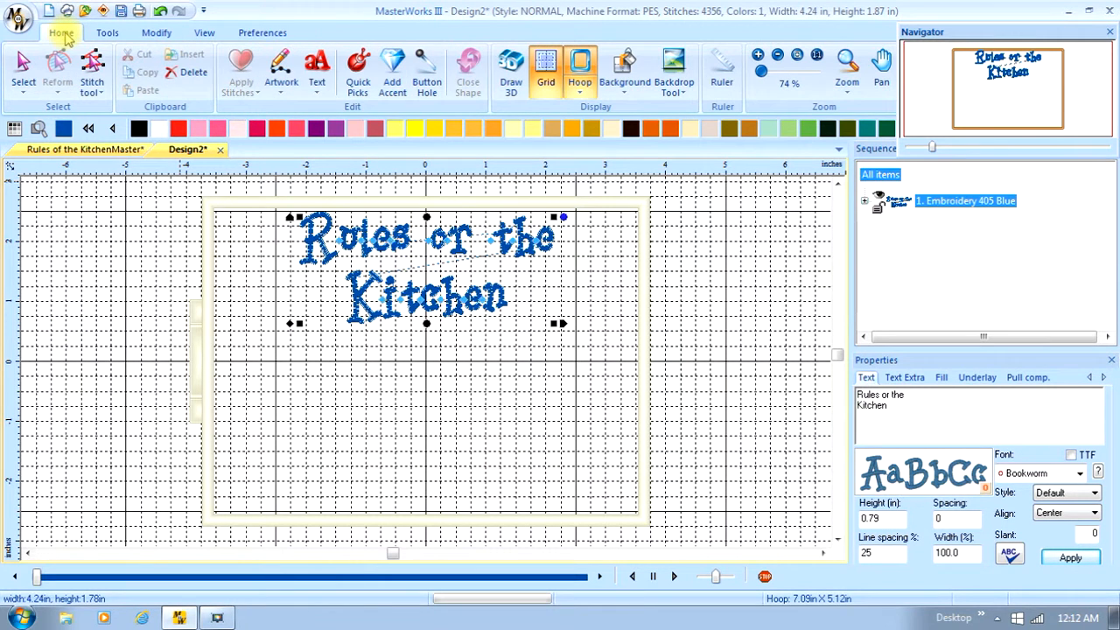
left_click(318, 82)
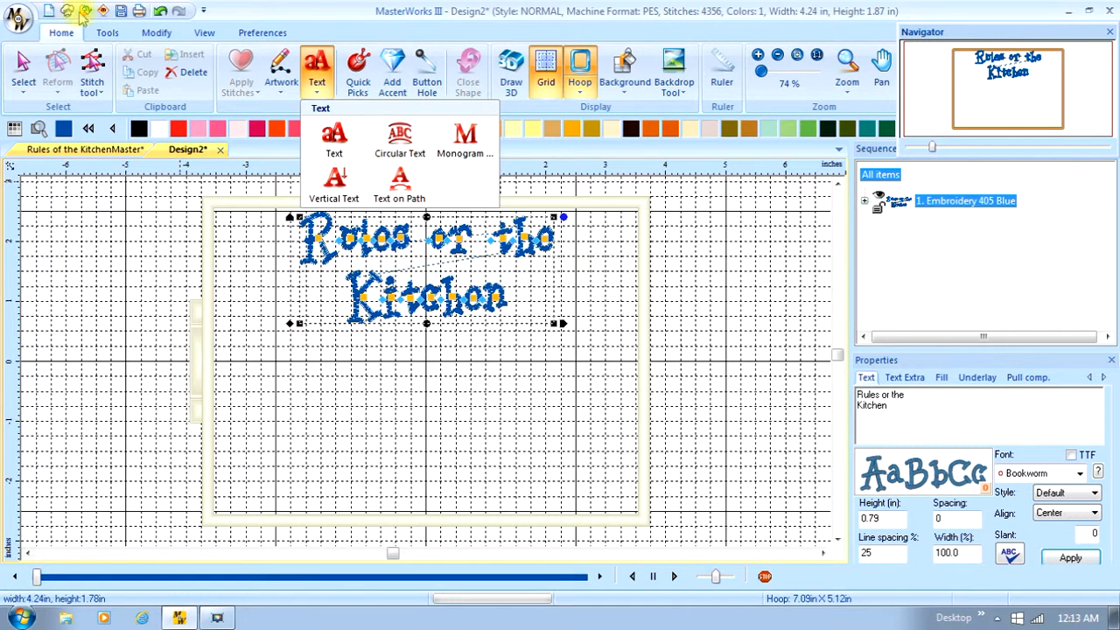
left_click(230, 391)
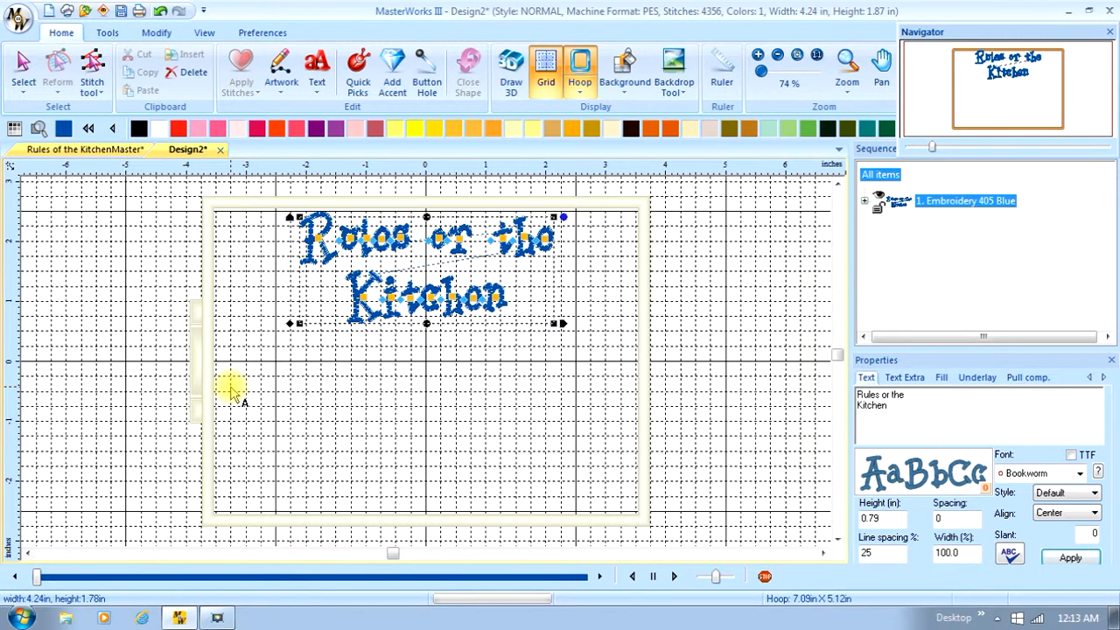
left_click(232, 393)
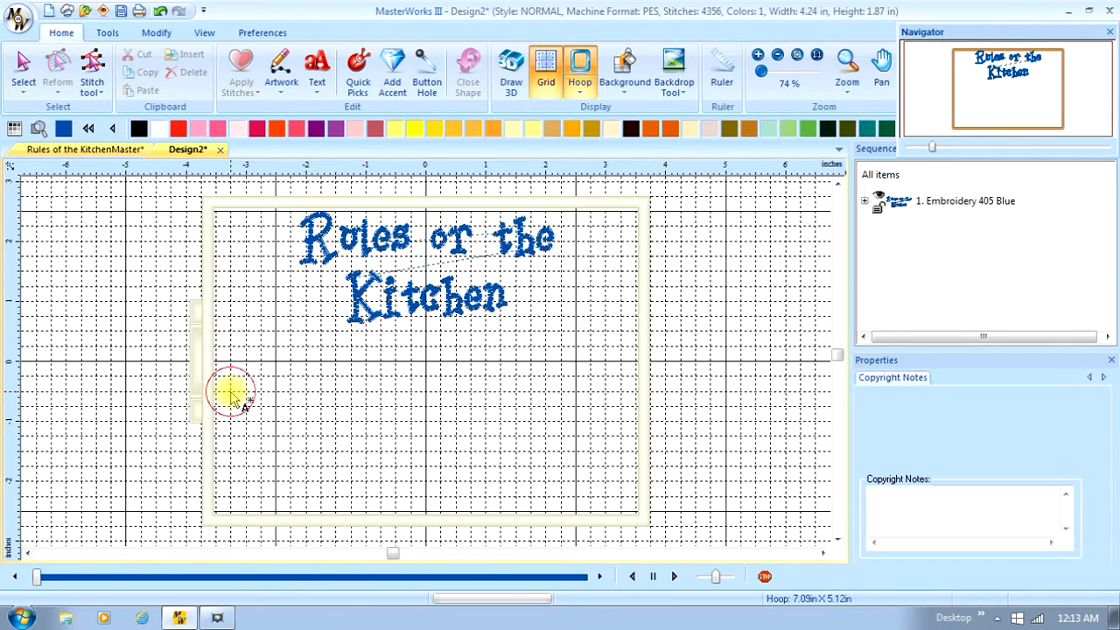
left_click(232, 394)
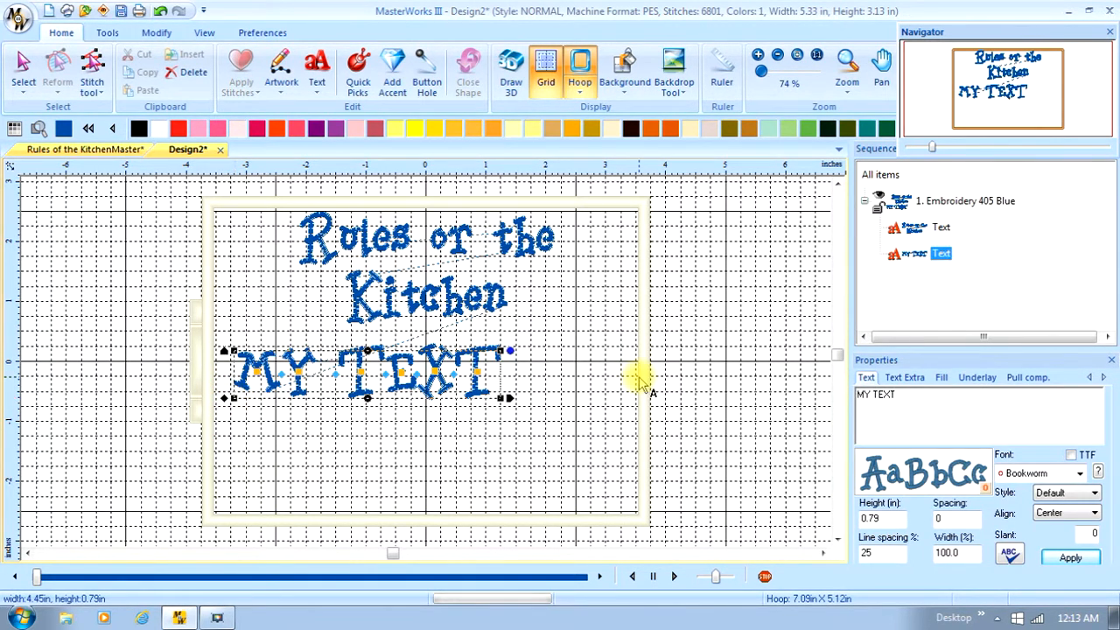
- Choose the Block 2 font for the second text object and check that font's available characters and recommended heights
left_click(1082, 474)
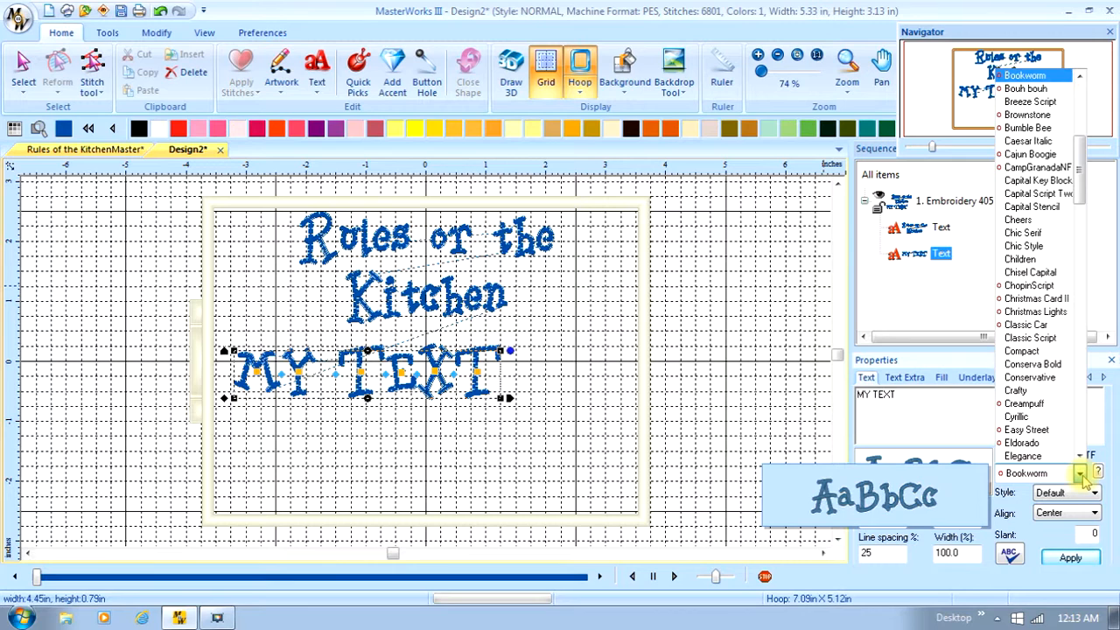
left_click_drag(1090, 180, 1090, 143)
left_click(1046, 141)
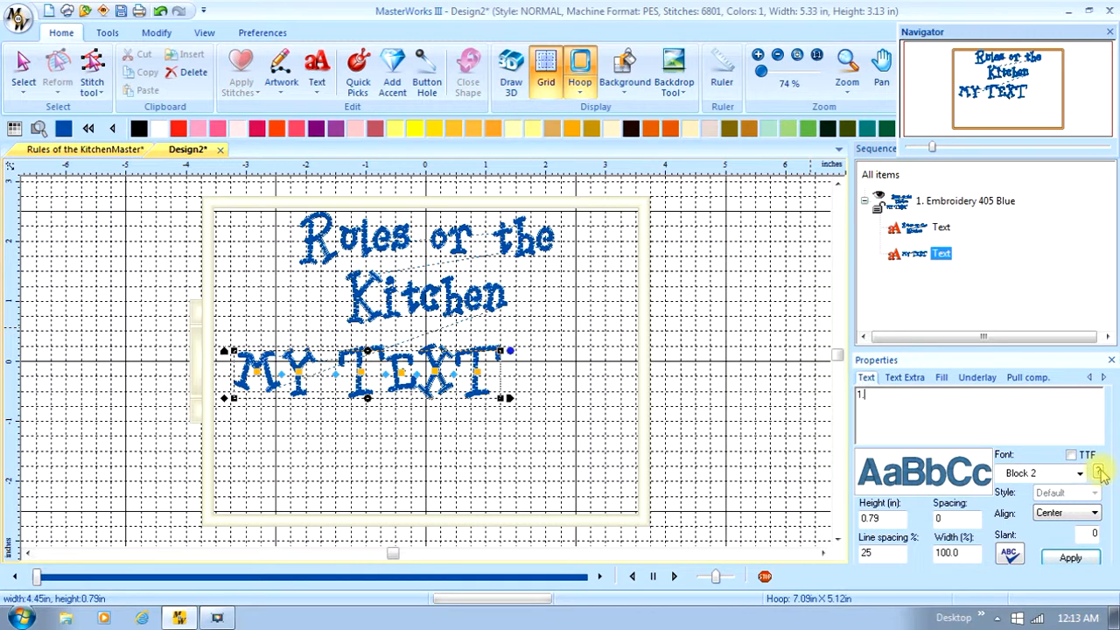
left_click(1099, 472)
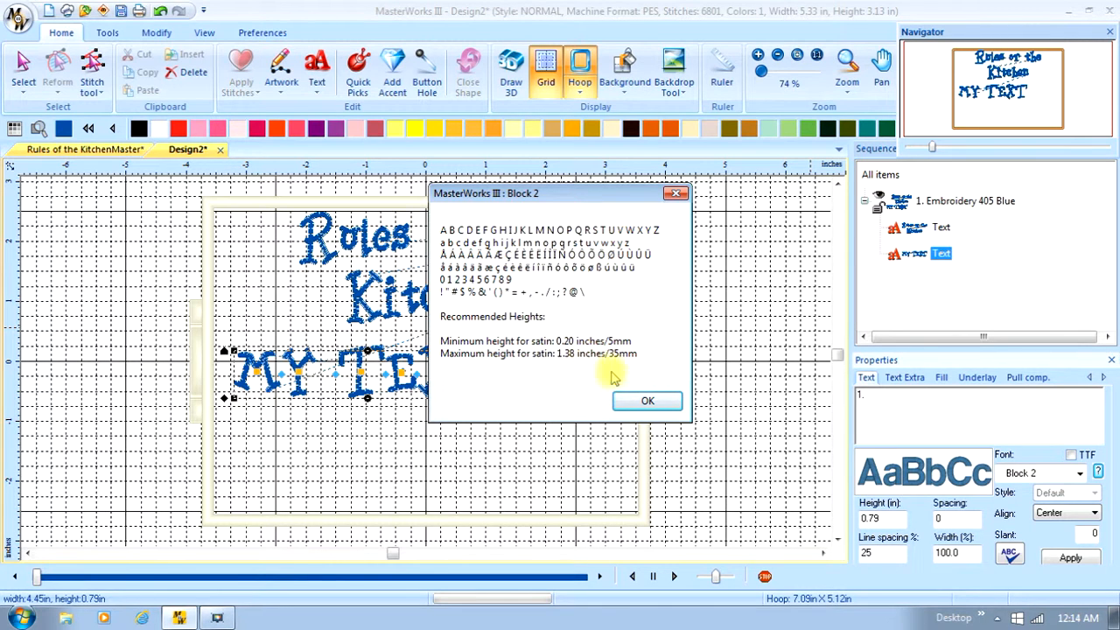
left_click(646, 402)
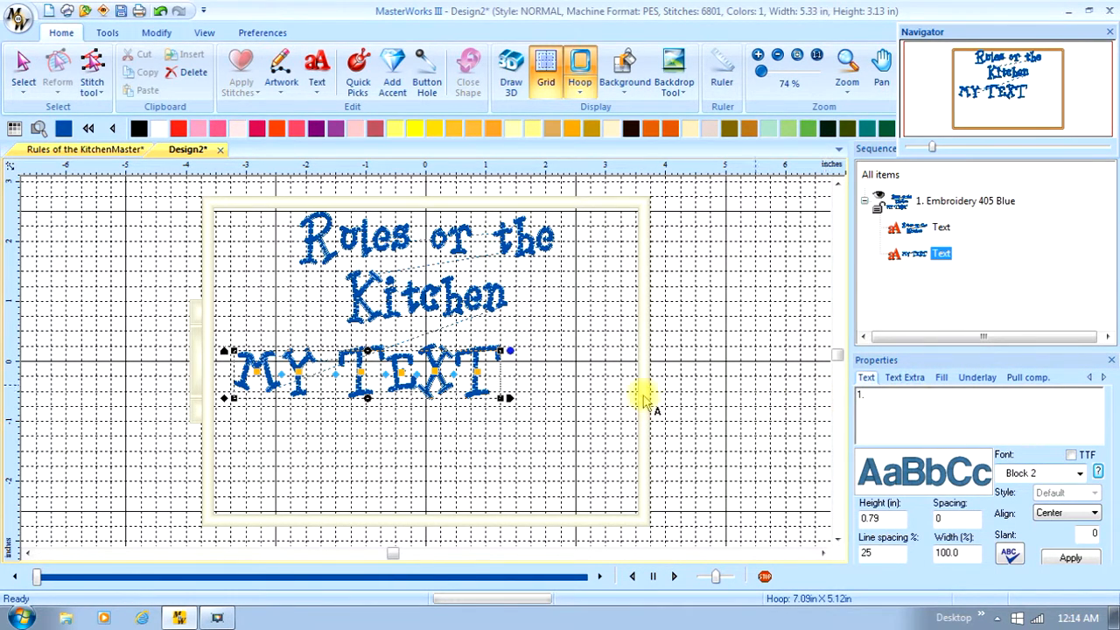
- Complete the second text object's wording as "1. Today's Menu - Eat it or starve." and apply it
left_click(879, 394)
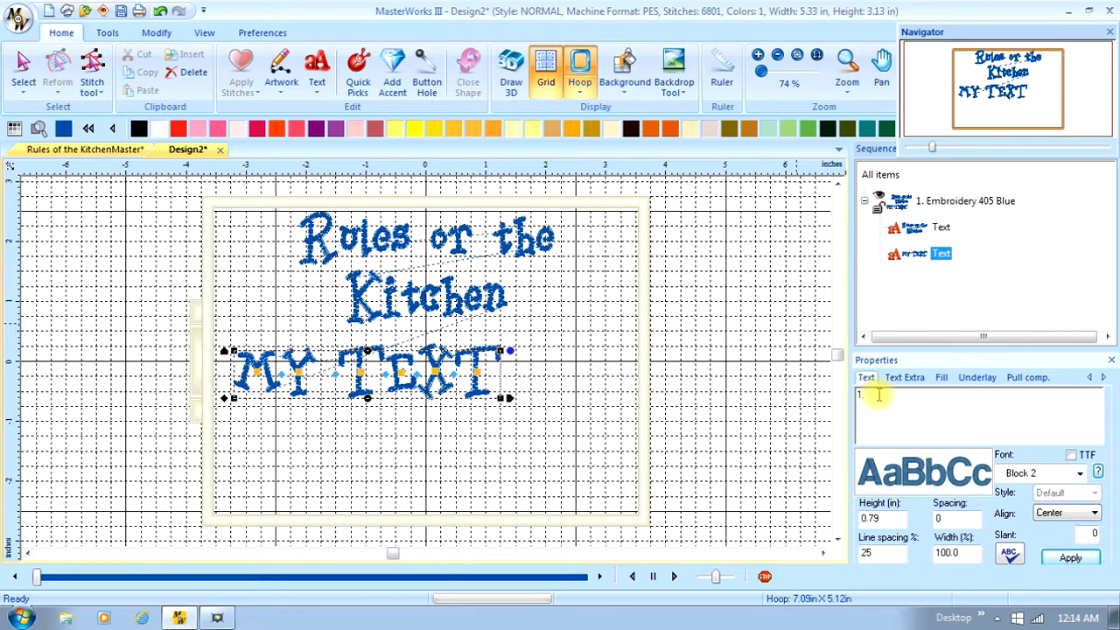
type("1. Today's Menu -")
type("Eat it or starve.")
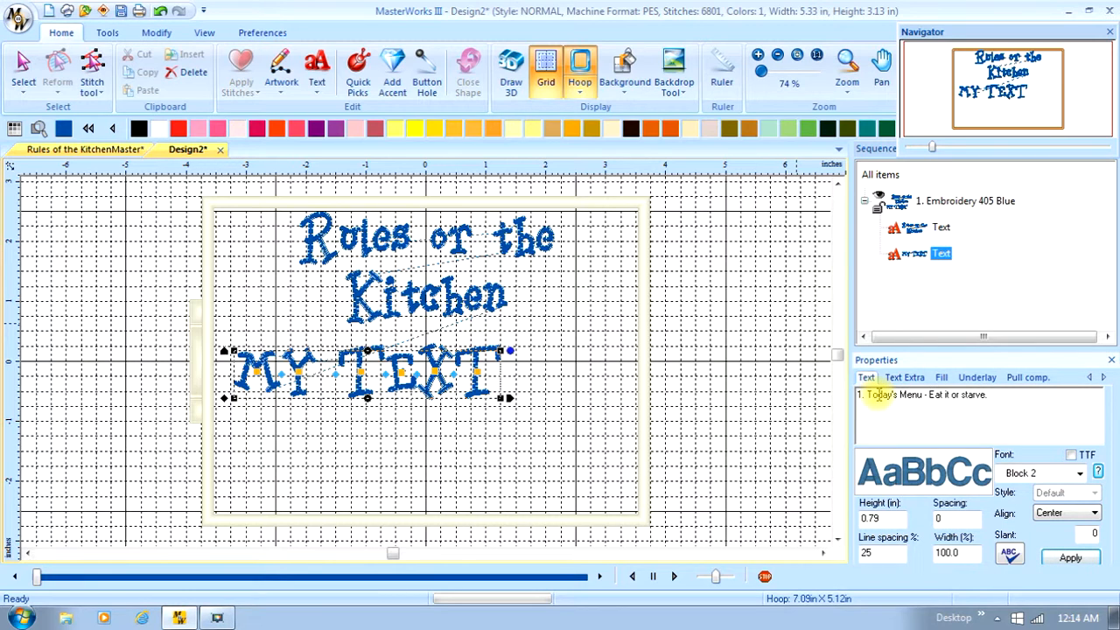
key("Return")
left_click(1071, 559)
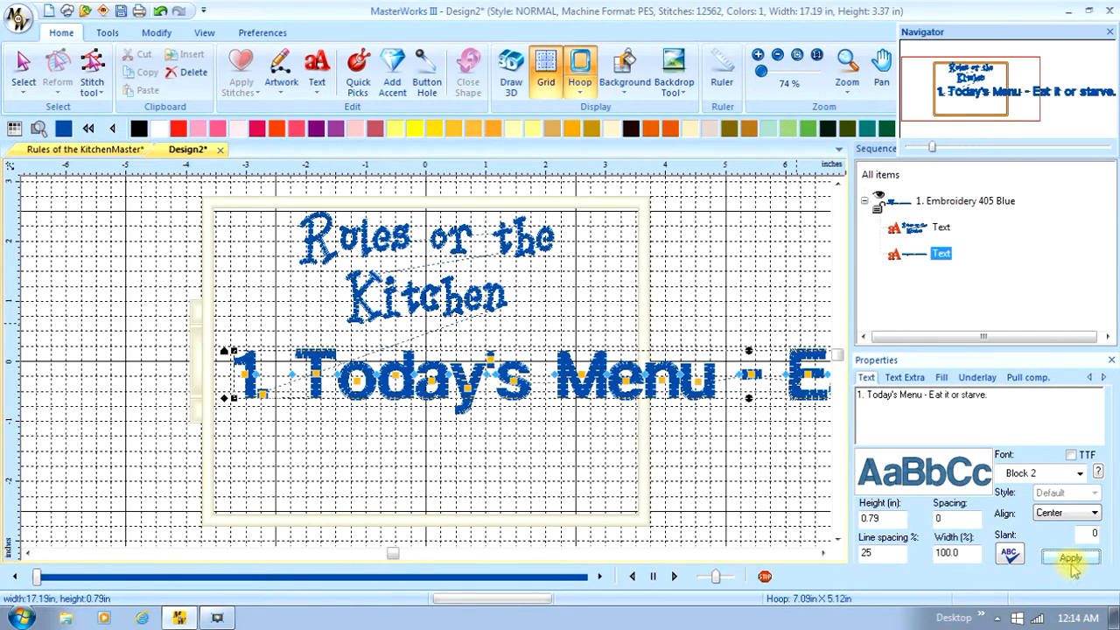
- Set the first rule's text height to 0.35 in and apply the change
left_click(873, 518)
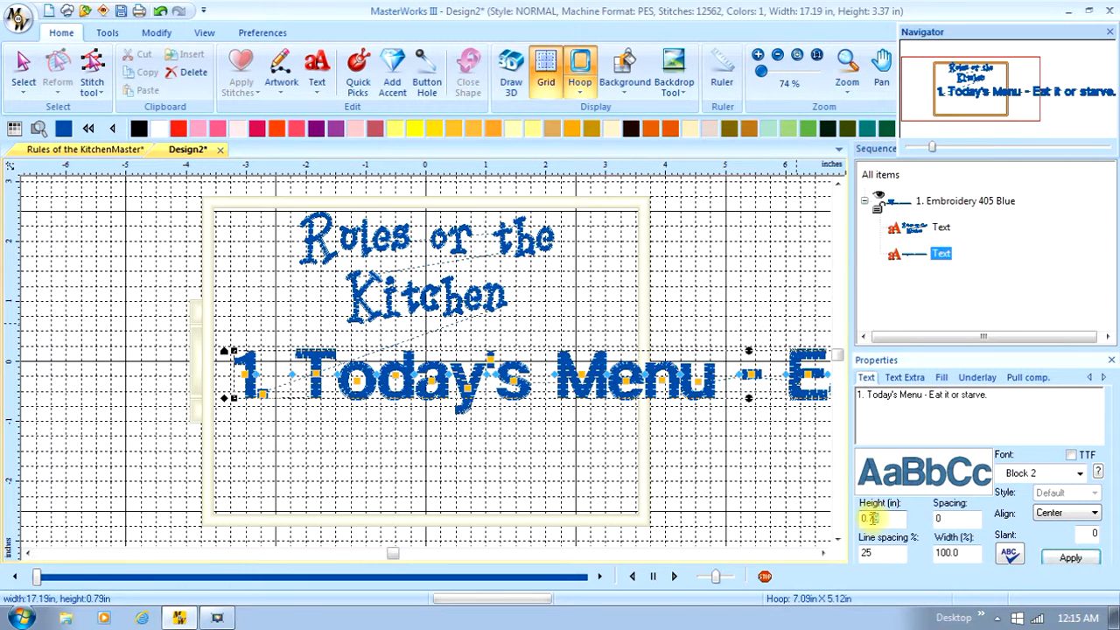
left_click_drag(874, 519, 871, 519)
type("35")
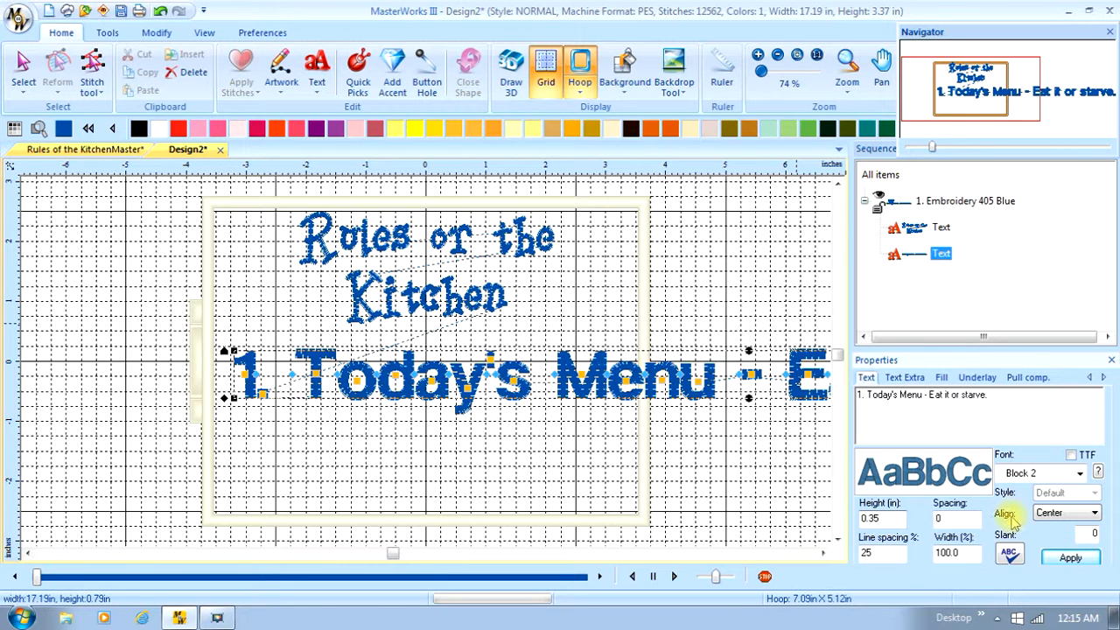
left_click(1071, 558)
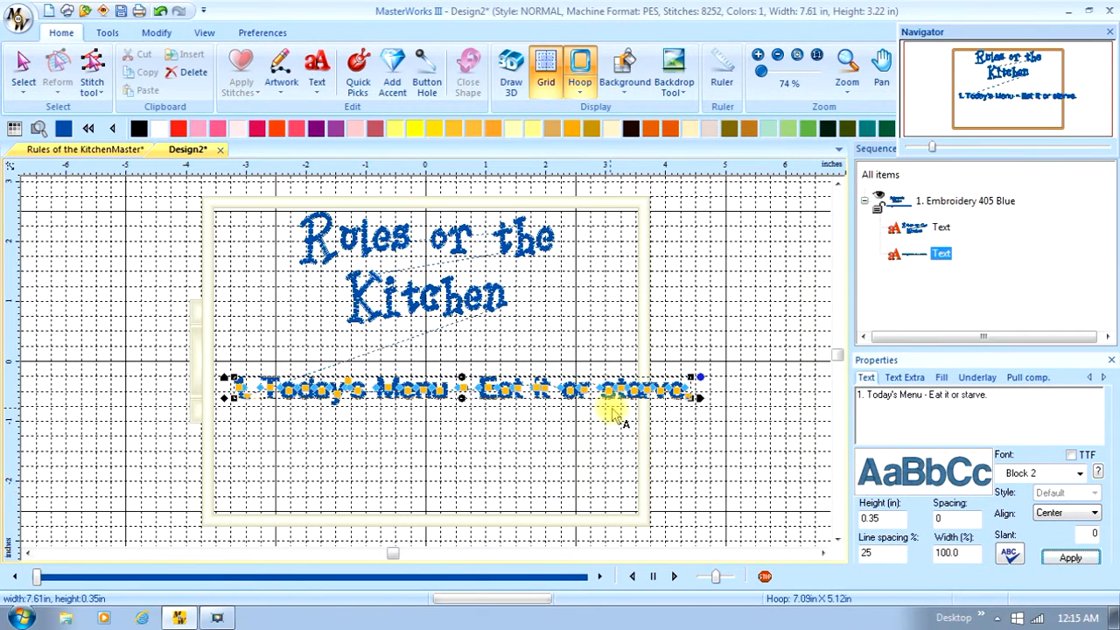
- Break the first rule onto a second line before "starve.", set its alignment to Left, and apply
left_click(961, 396)
key("Return")
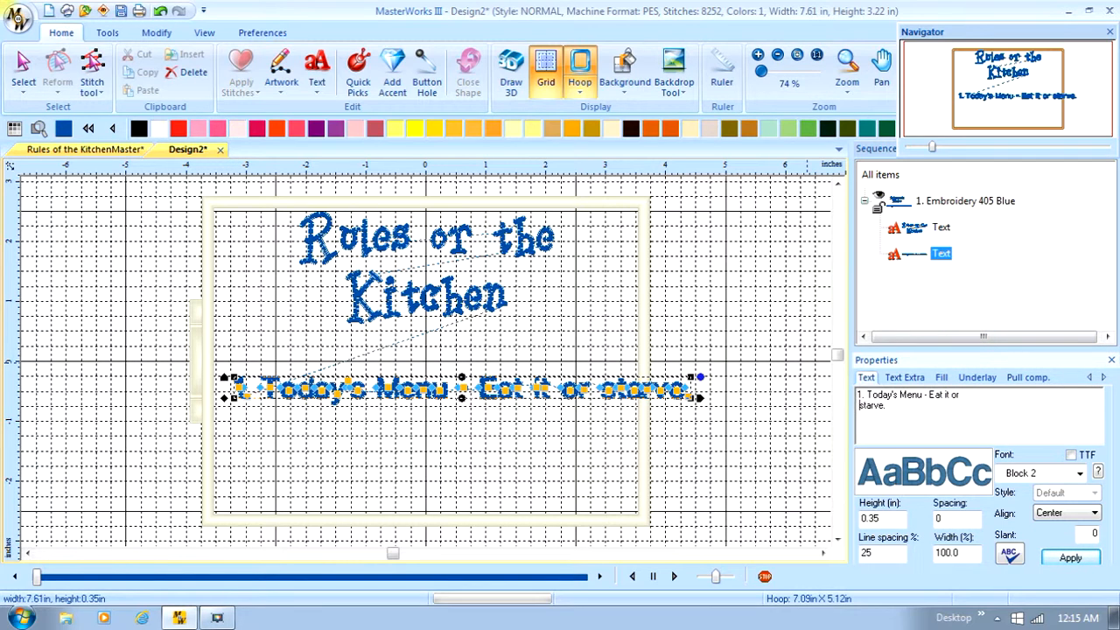
left_click(1069, 559)
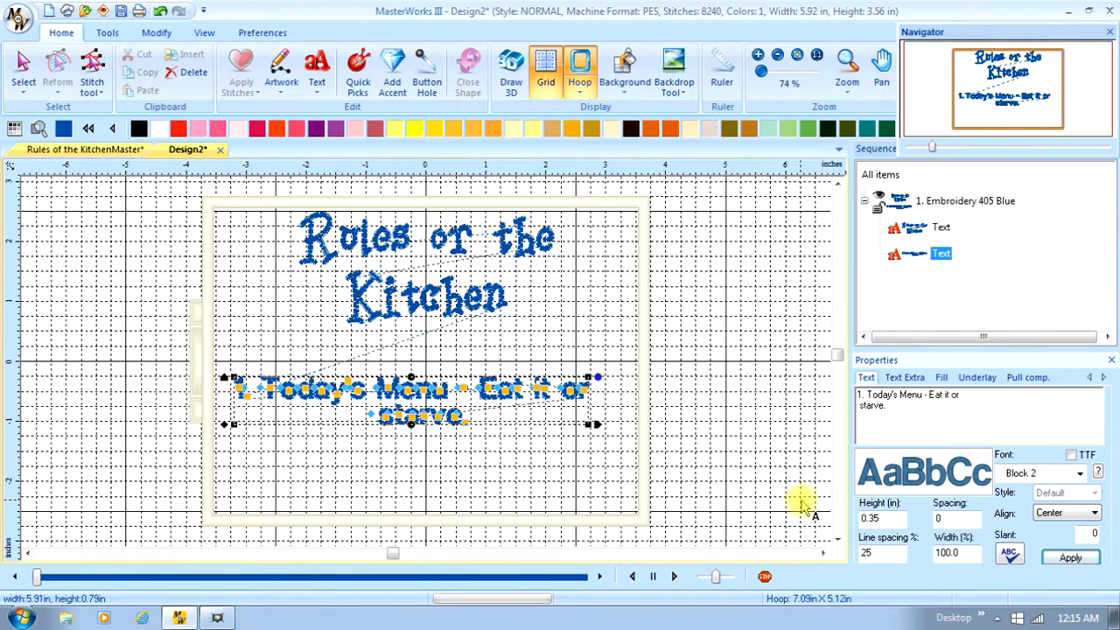
left_click(1095, 514)
left_click(1061, 534)
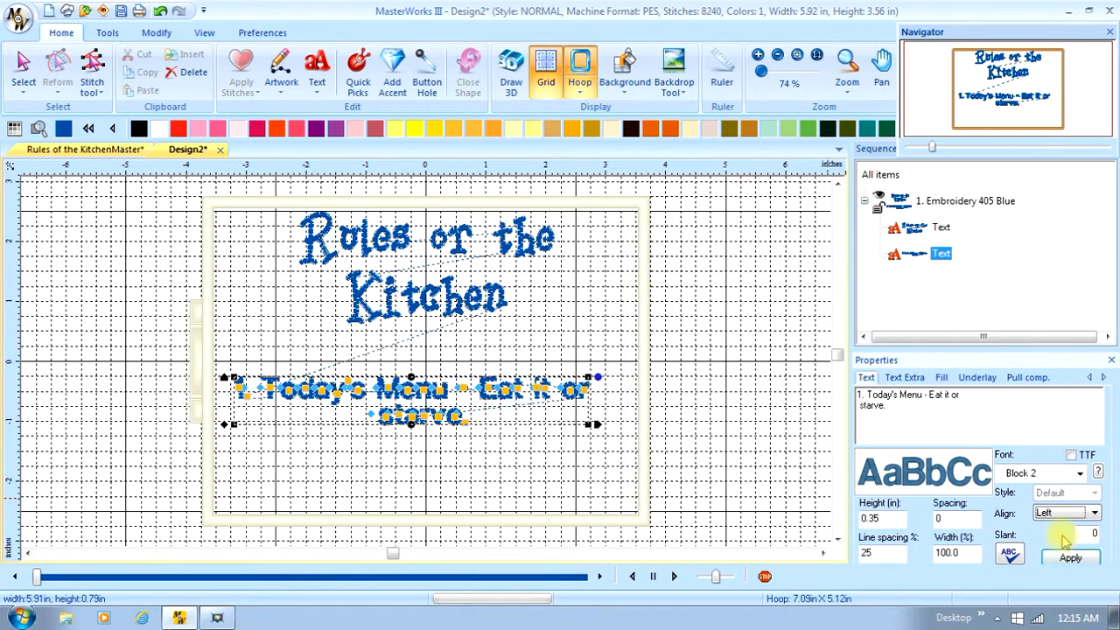
left_click(1071, 557)
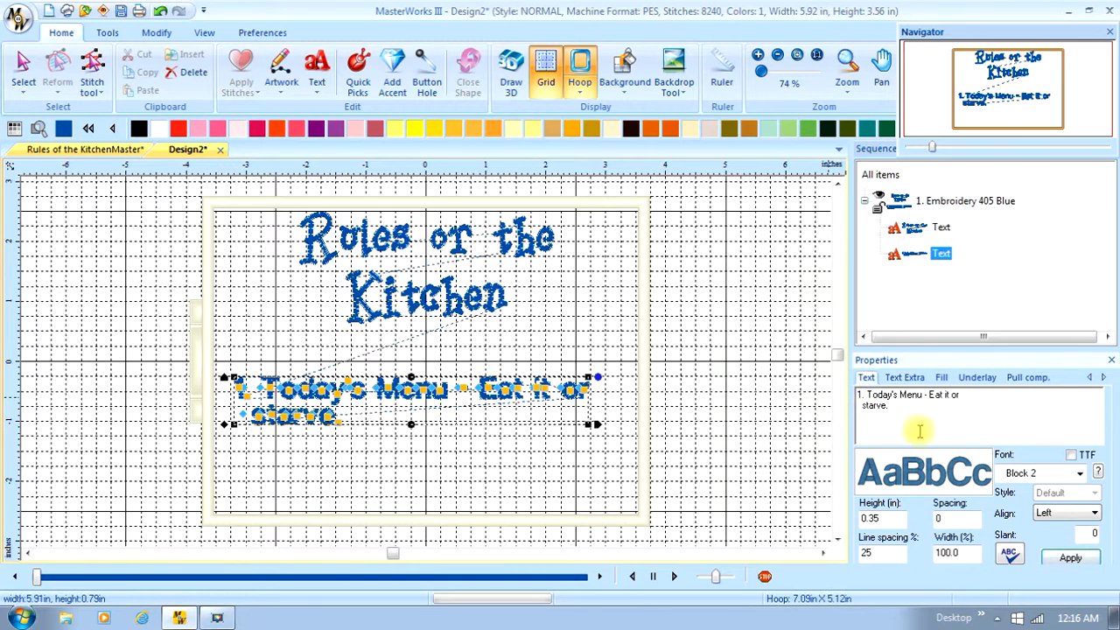
- Indent "starve." with leading spaces, then move the rule to the hoop's left edge and up closer to the title
left_click(1072, 557)
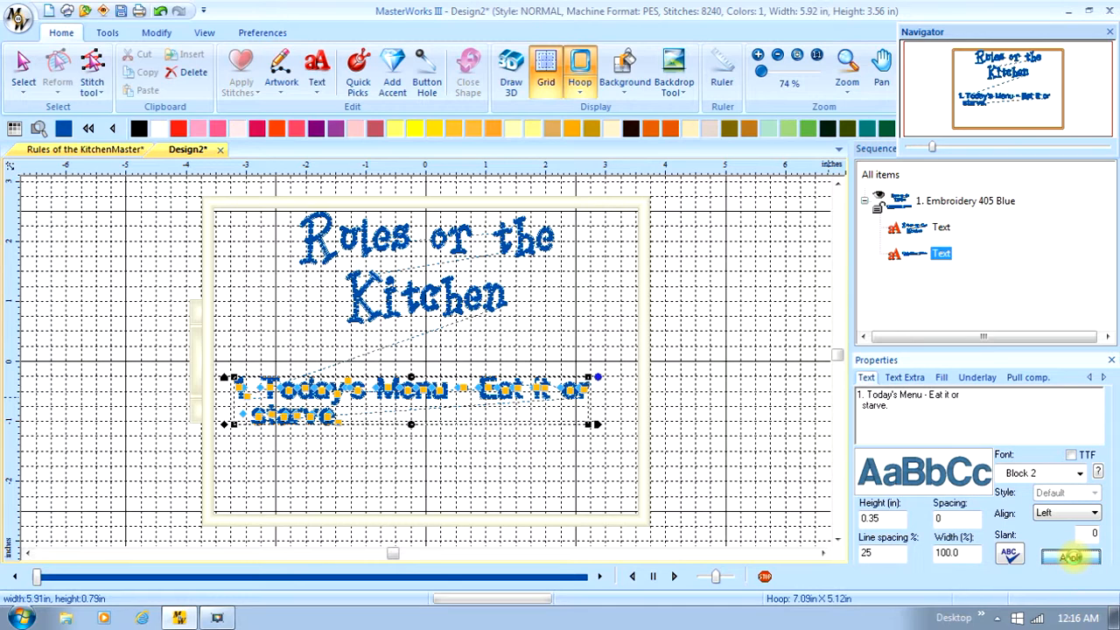
left_click(1071, 557)
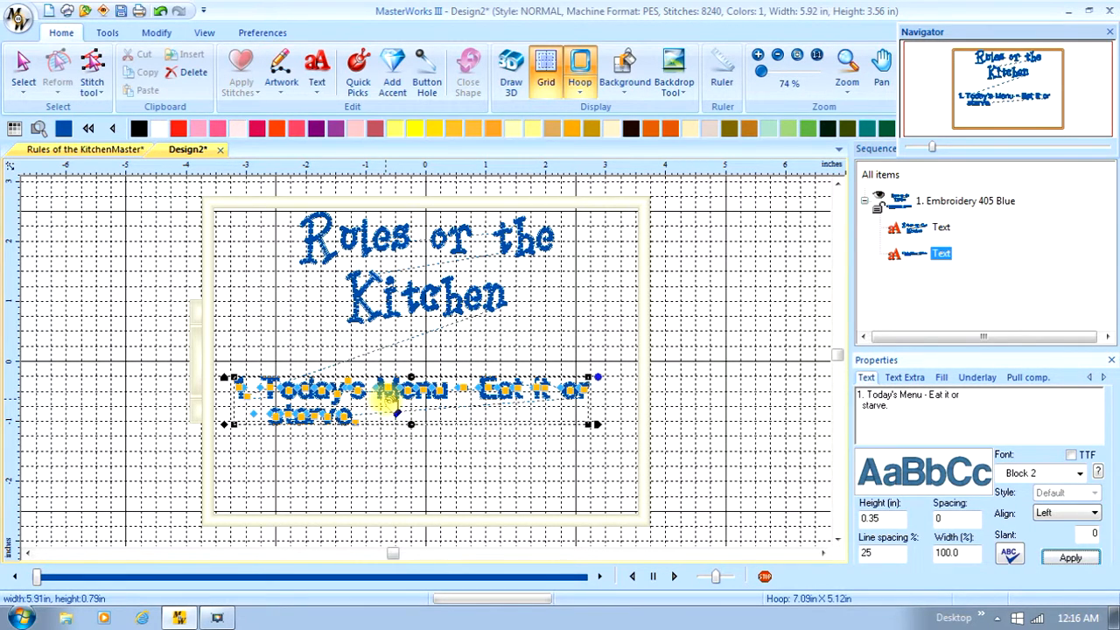
mouse_move(389, 404)
left_mouse_down()
mouse_move(370, 388)
mouse_move(380, 393)
left_mouse_up()
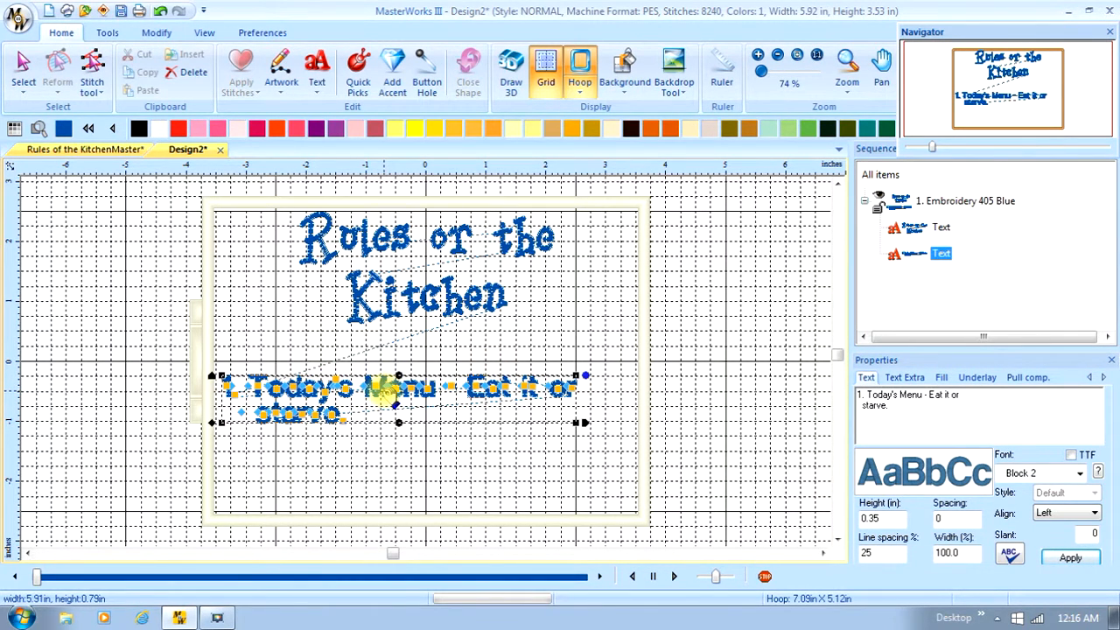
left_click_drag(384, 394, 379, 363)
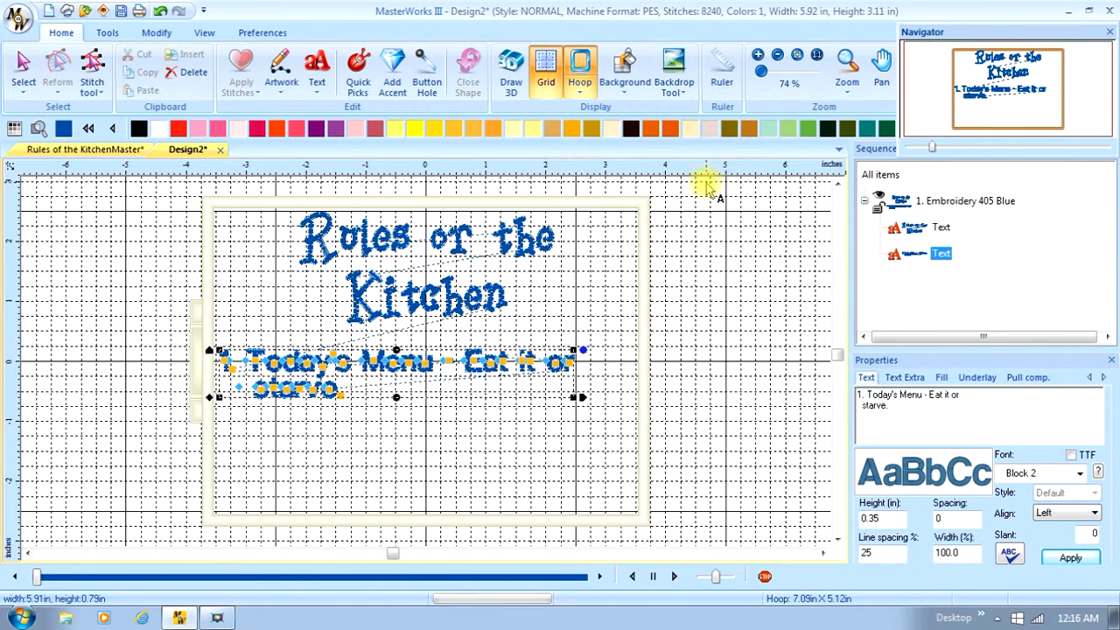
- Recolor the title to Embroidery 534 Teal Green and correct its wording to "Rules of the Kitchen"
left_click(535, 240)
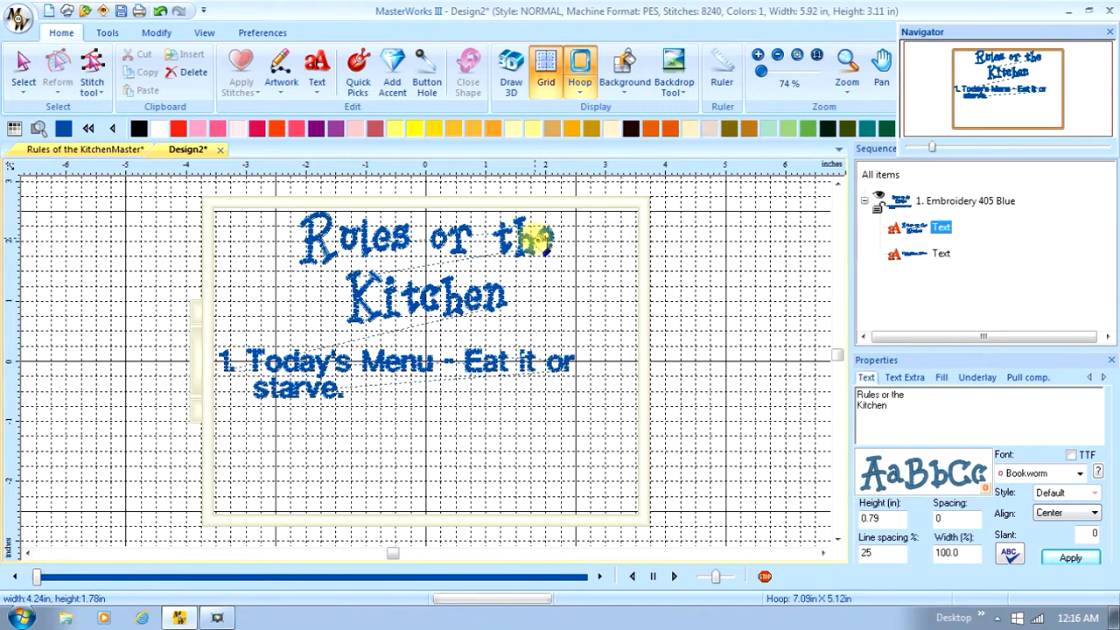
left_click(866, 129)
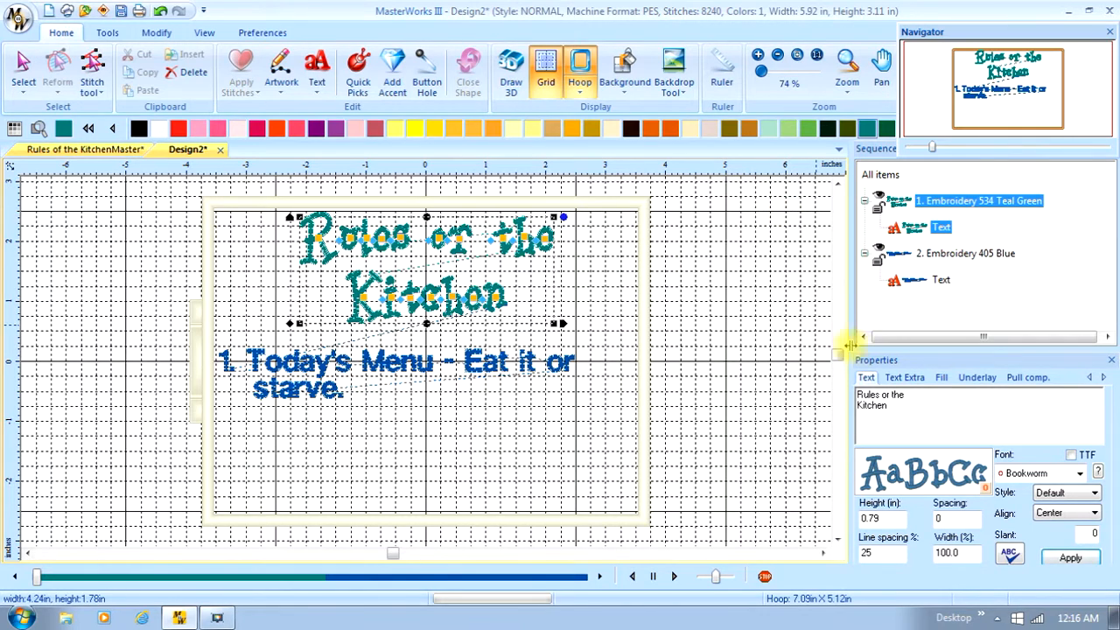
left_click(887, 395)
type("f")
left_click(887, 396)
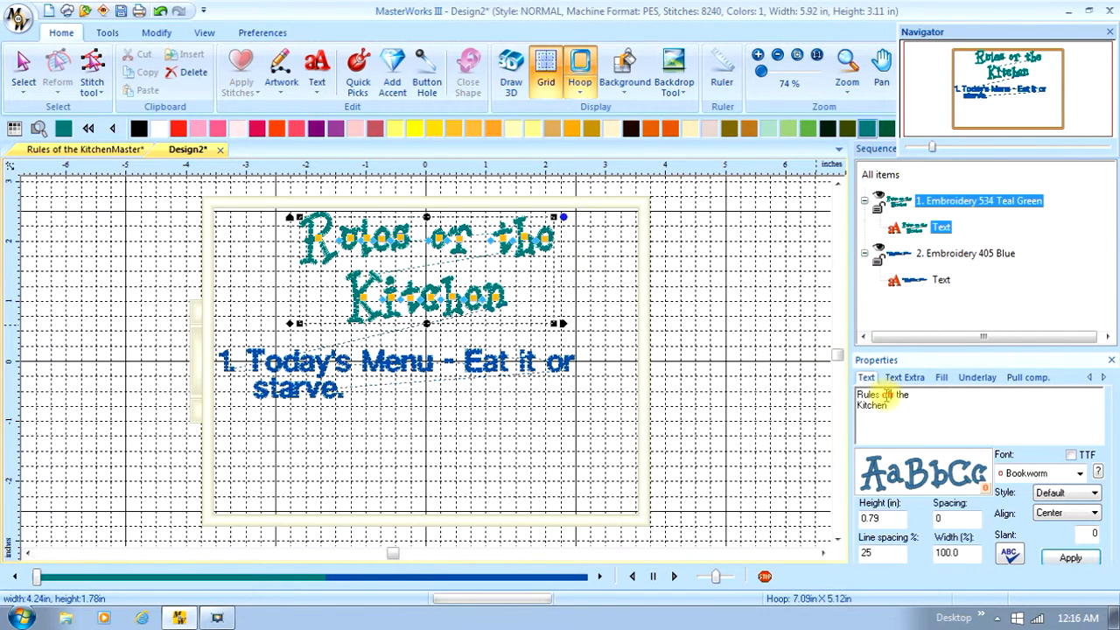
left_click(1070, 558)
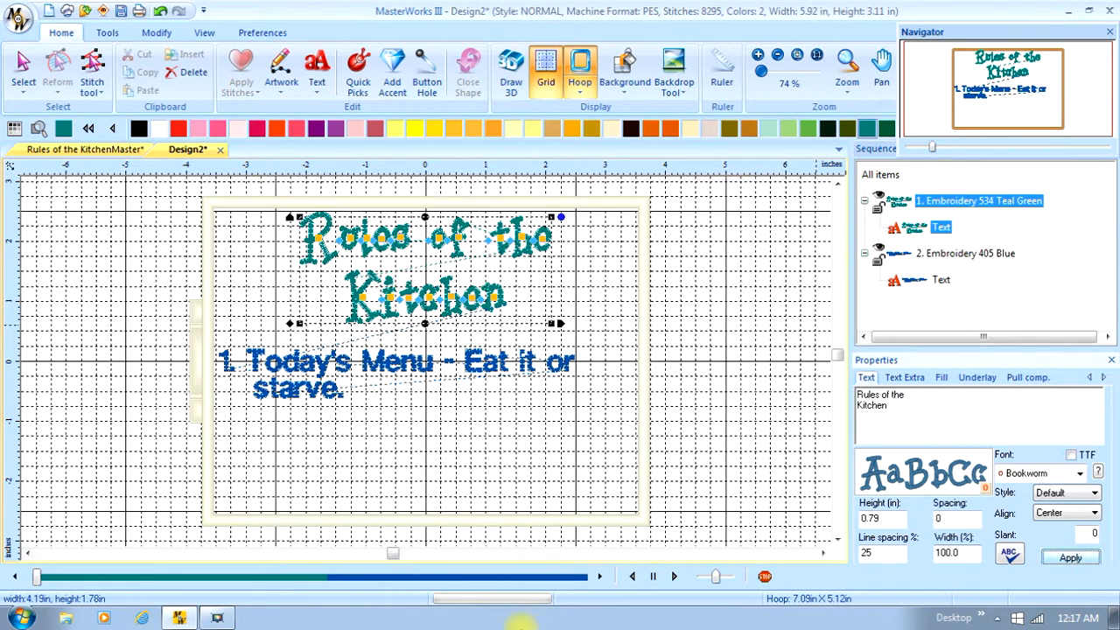
- Place a third standard text object below the first rule near the hoop's left edge and choose the Block 2 font
left_click(318, 79)
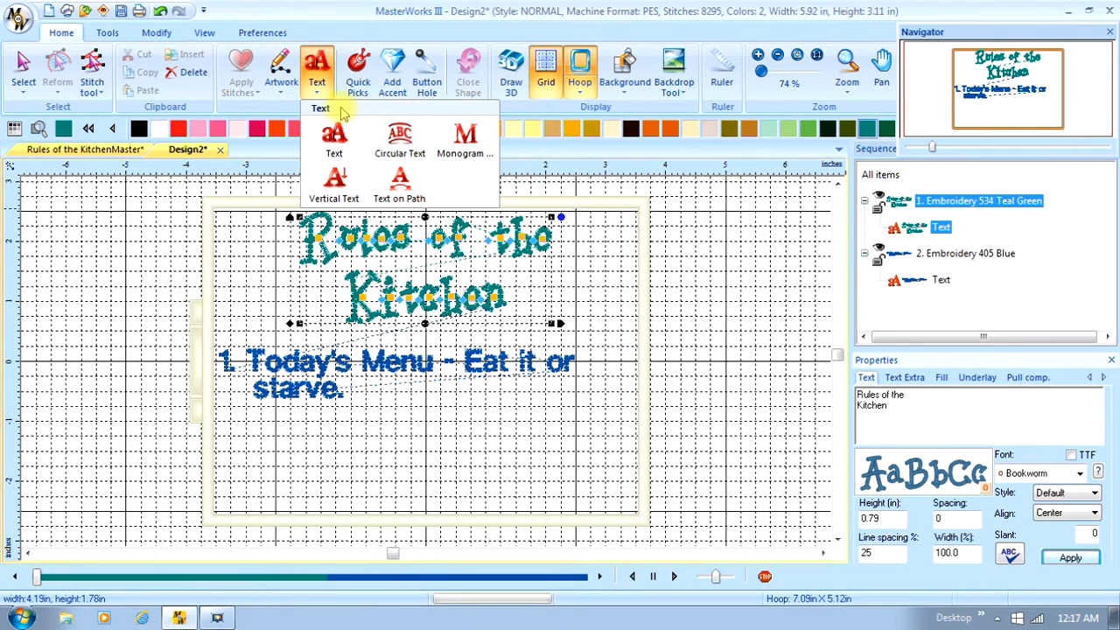
left_click(337, 133)
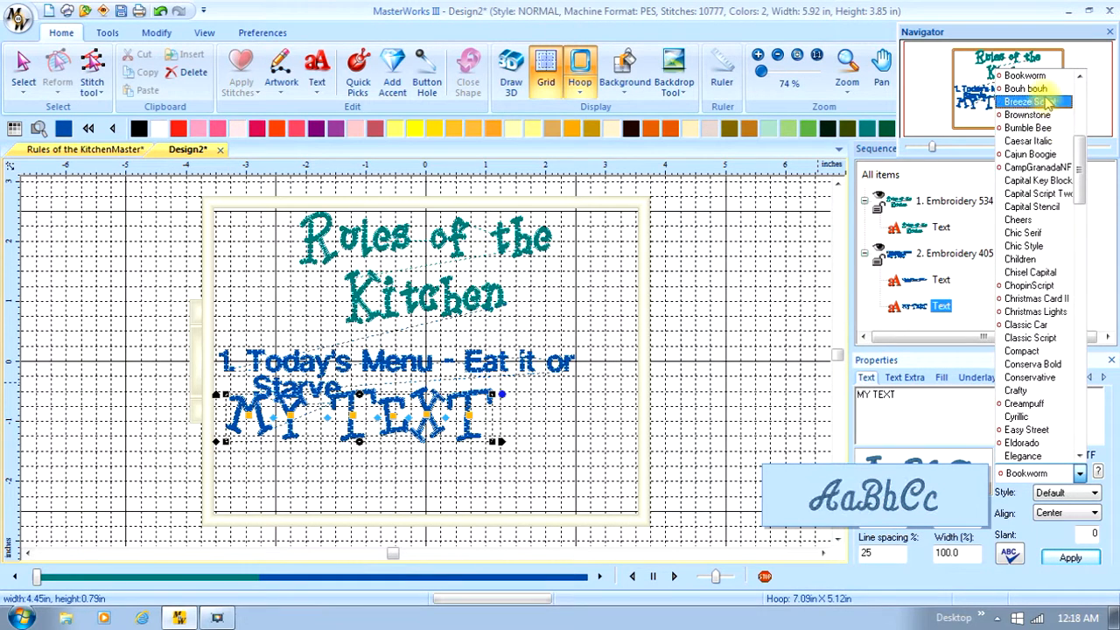
scroll(1083, 149, "up", 5)
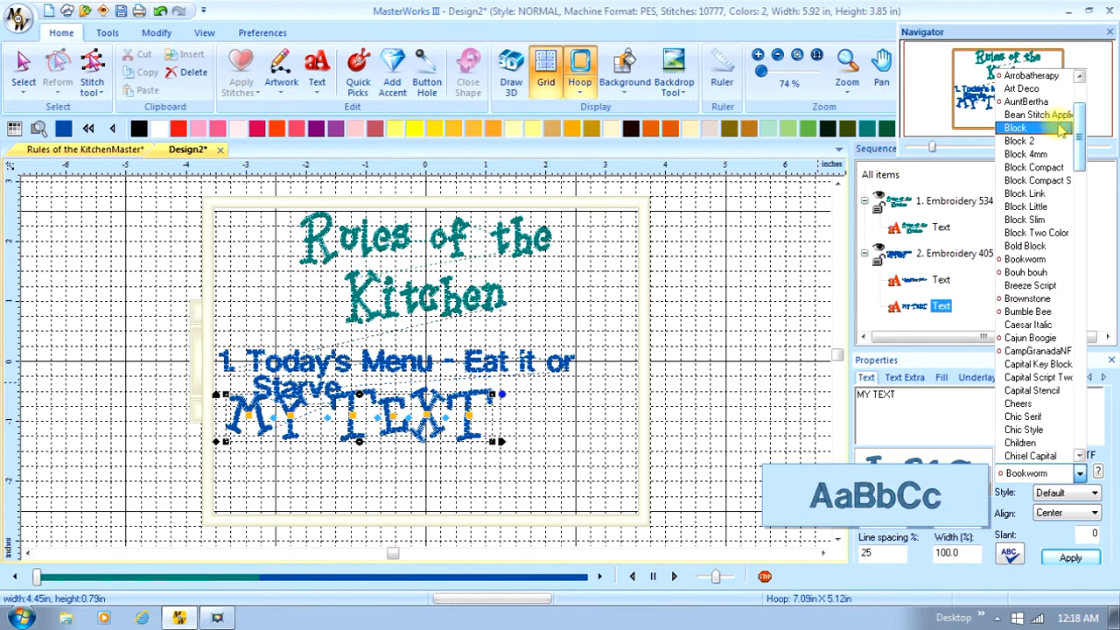
left_click(1019, 140)
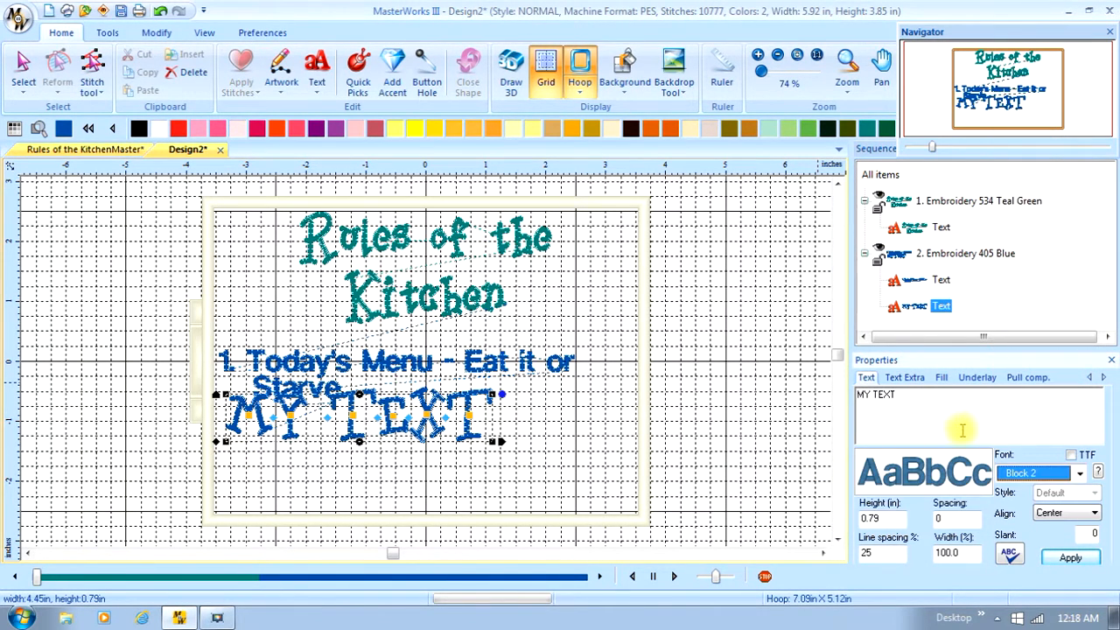
- Set the new text object's height to 0.35 in and its alignment to Left
left_click(881, 518)
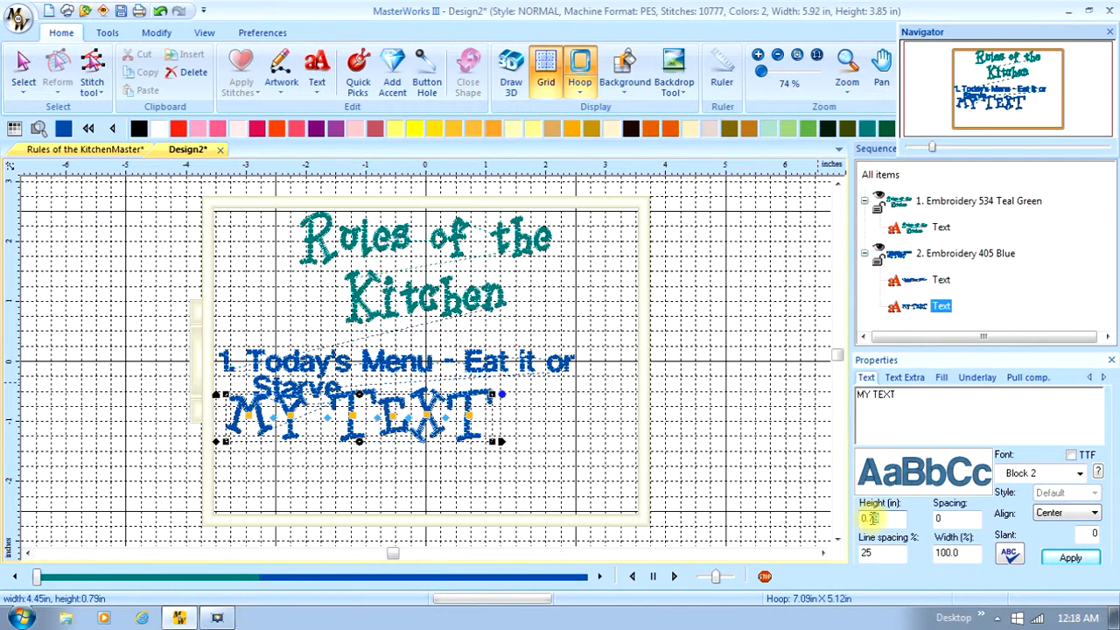
type("35")
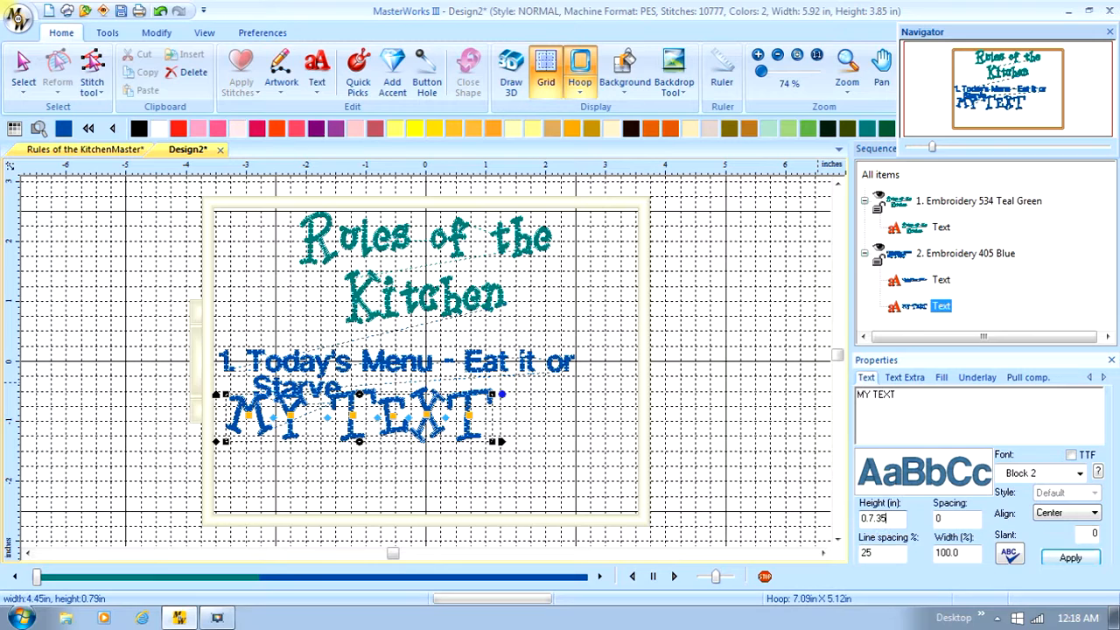
left_click(875, 515)
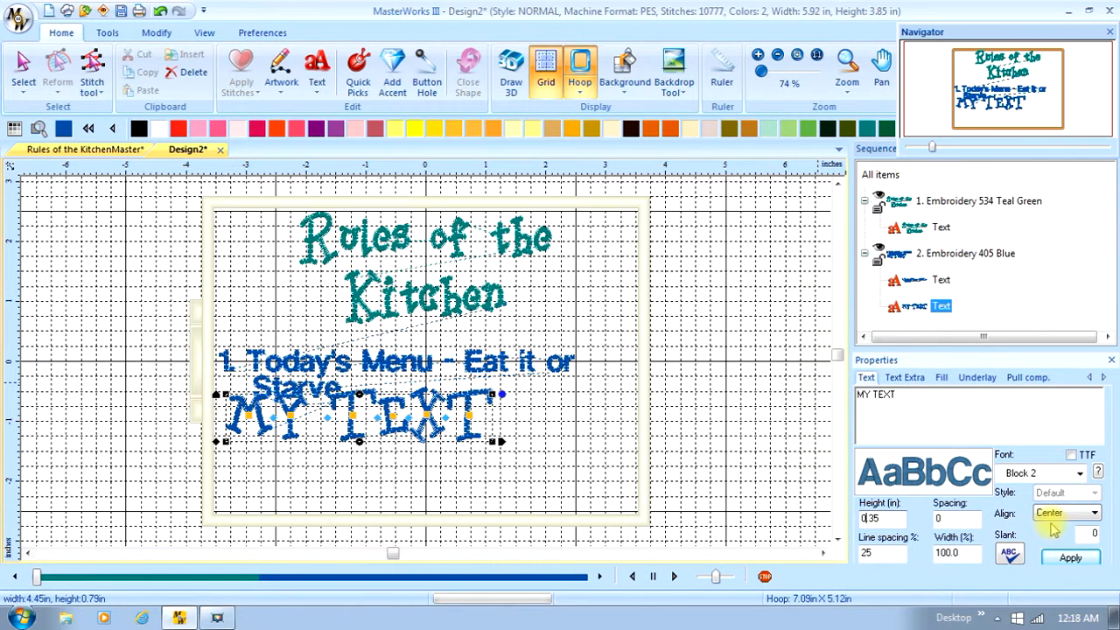
left_click(1093, 514)
left_click(1044, 528)
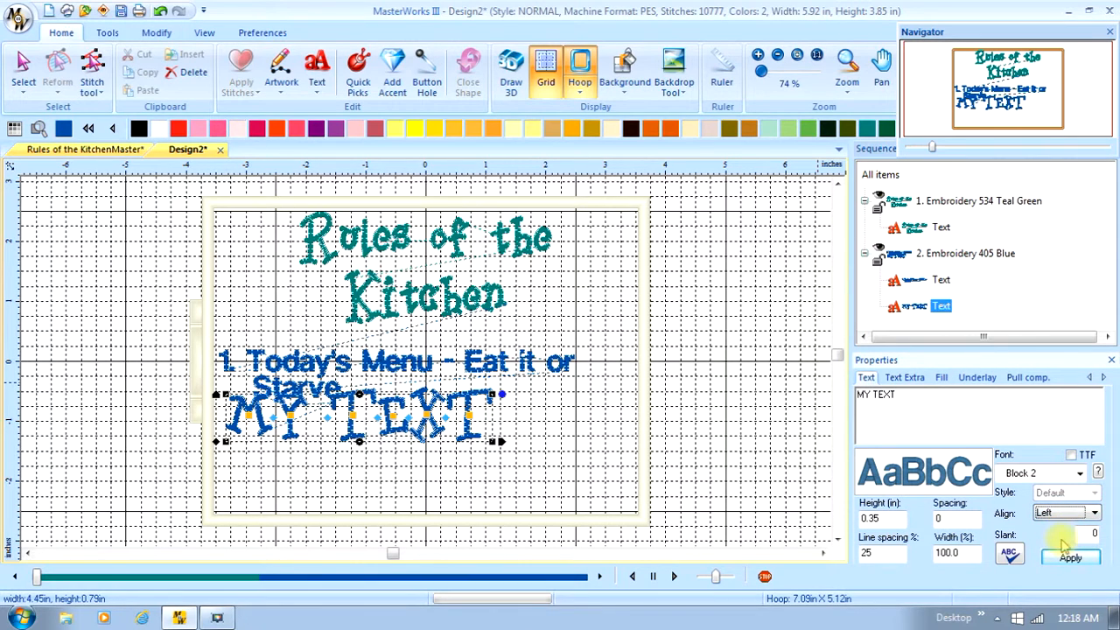
- Replace the new text object's placeholder with "2. If you want breakfast in bed, sleep in the kitchen." and apply it
left_click_drag(897, 395, 853, 395)
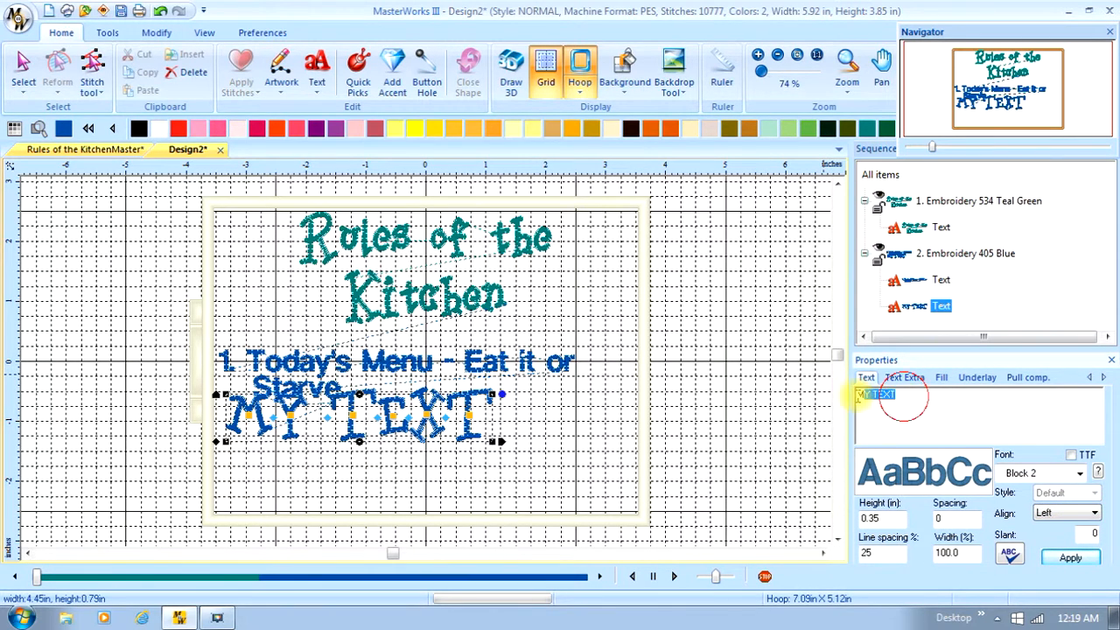
type("2.")
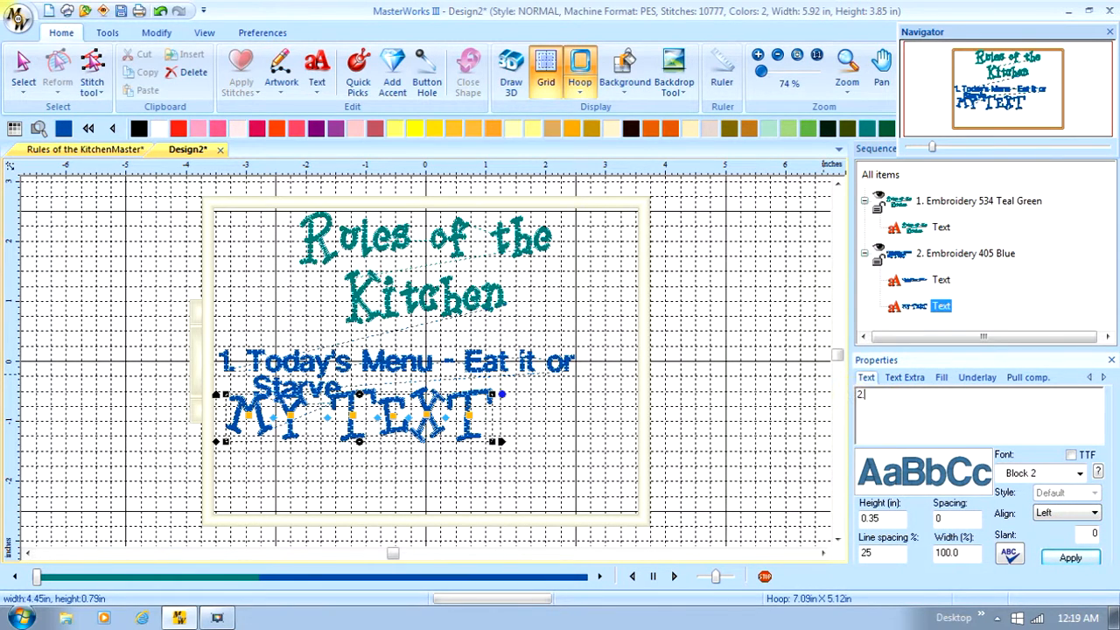
type(" If you want")
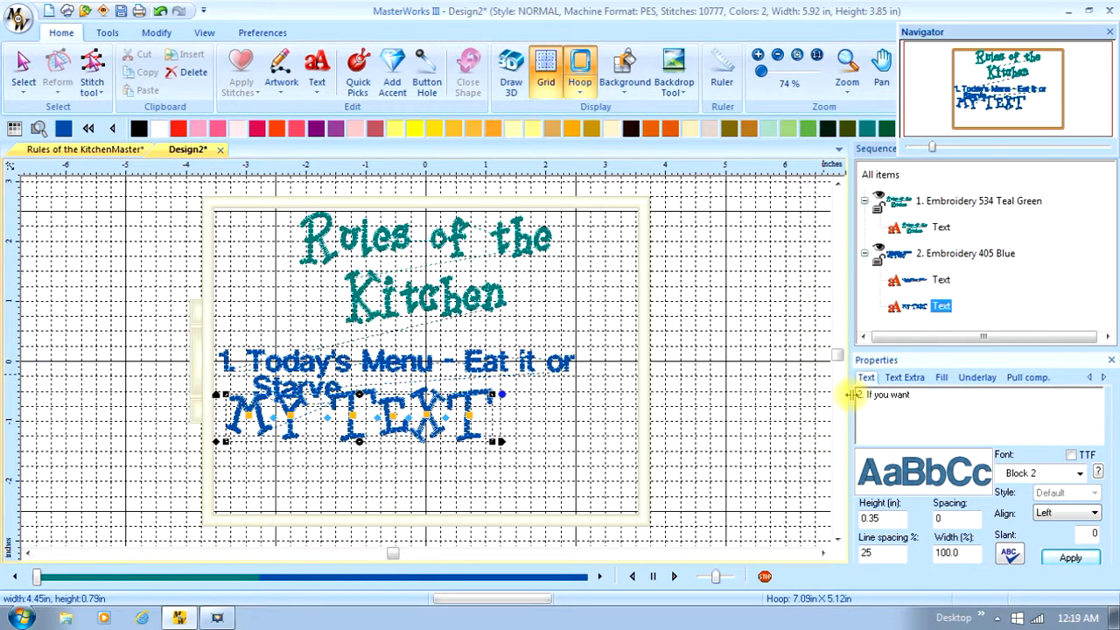
type(" breakfas")
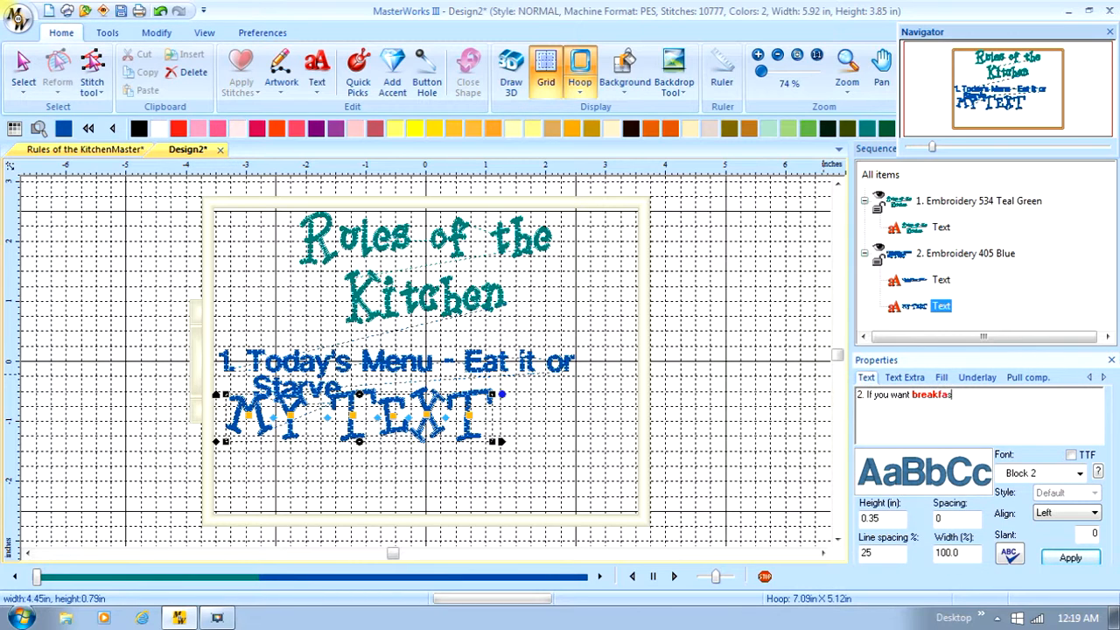
type("t in bed, sleep in the ")
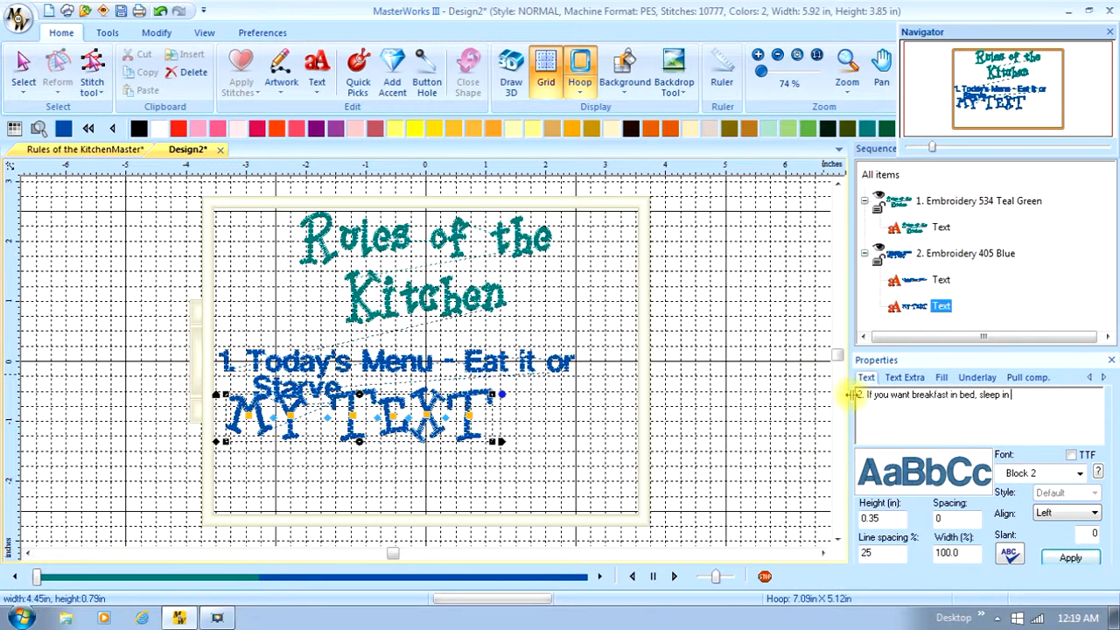
type("kitchen.")
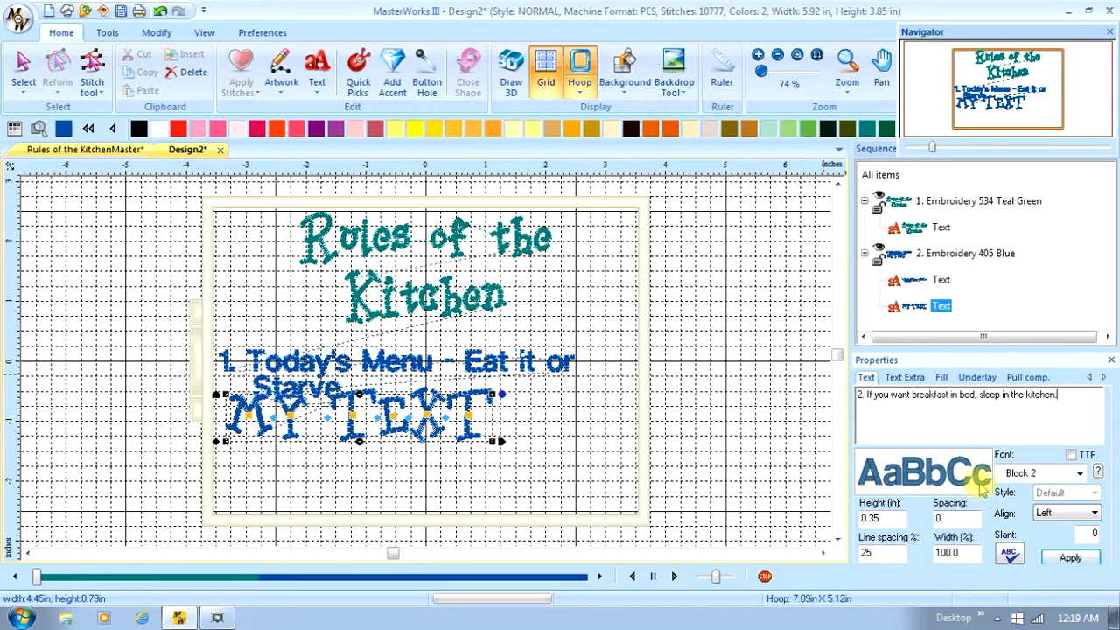
left_click(1070, 558)
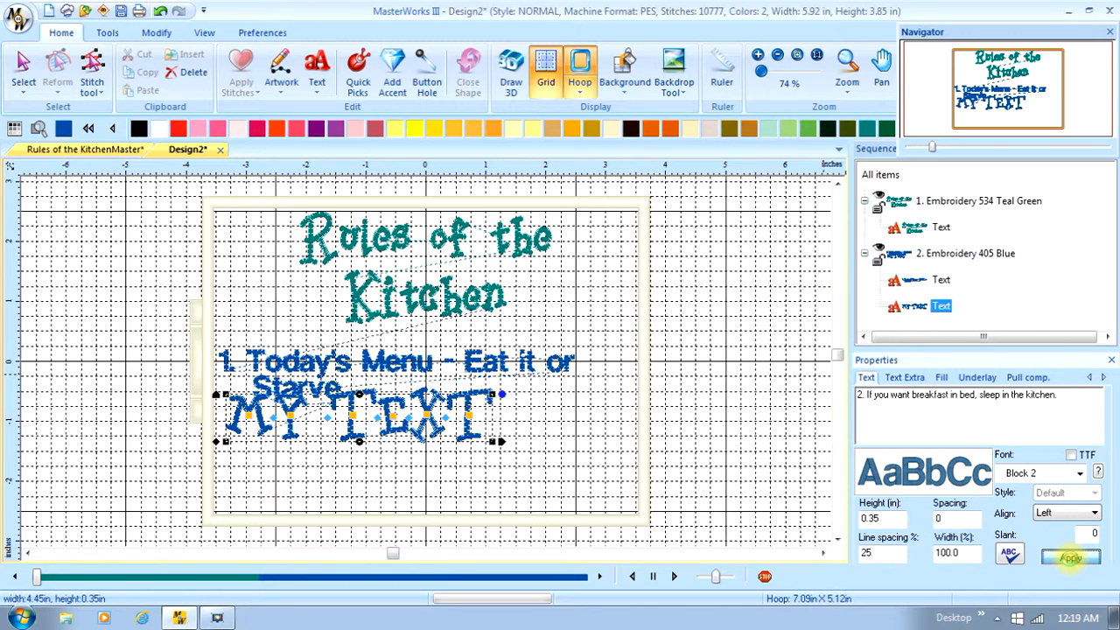
left_click(1069, 558)
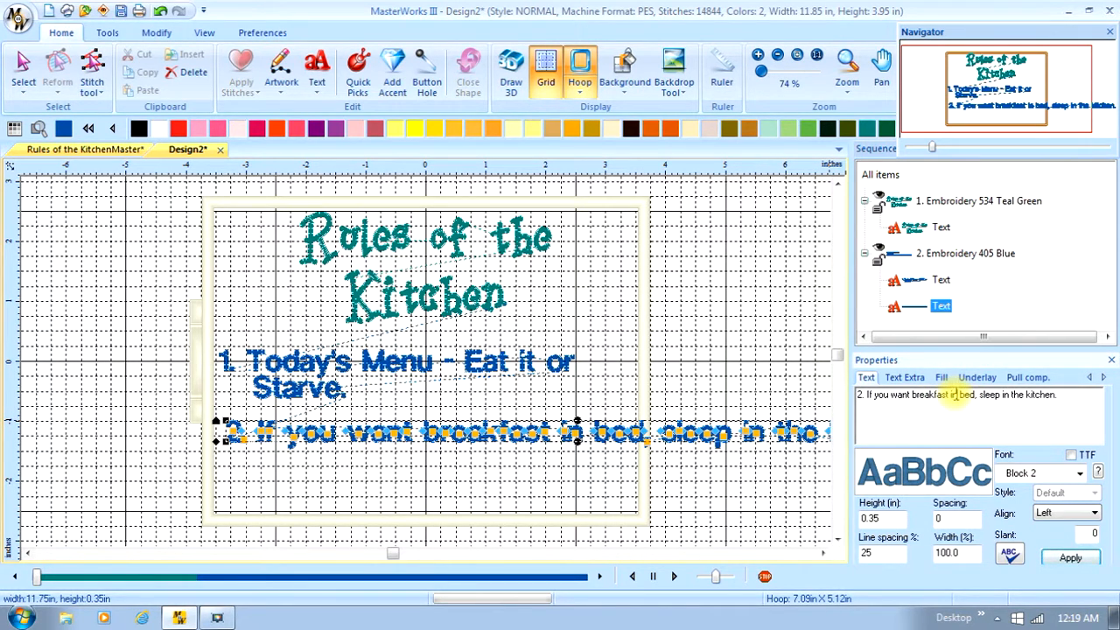
- Break the second rule into two lines before "bed," and indent the second line with leading spaces to align it under "If"
left_click(955, 394)
key("Return")
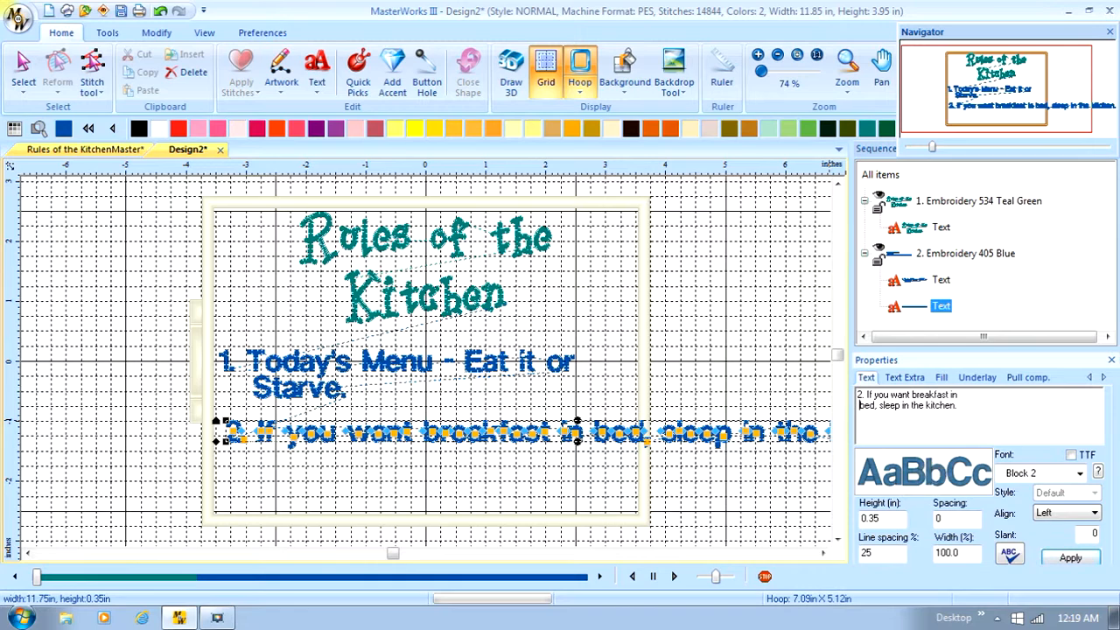
left_click(1054, 556)
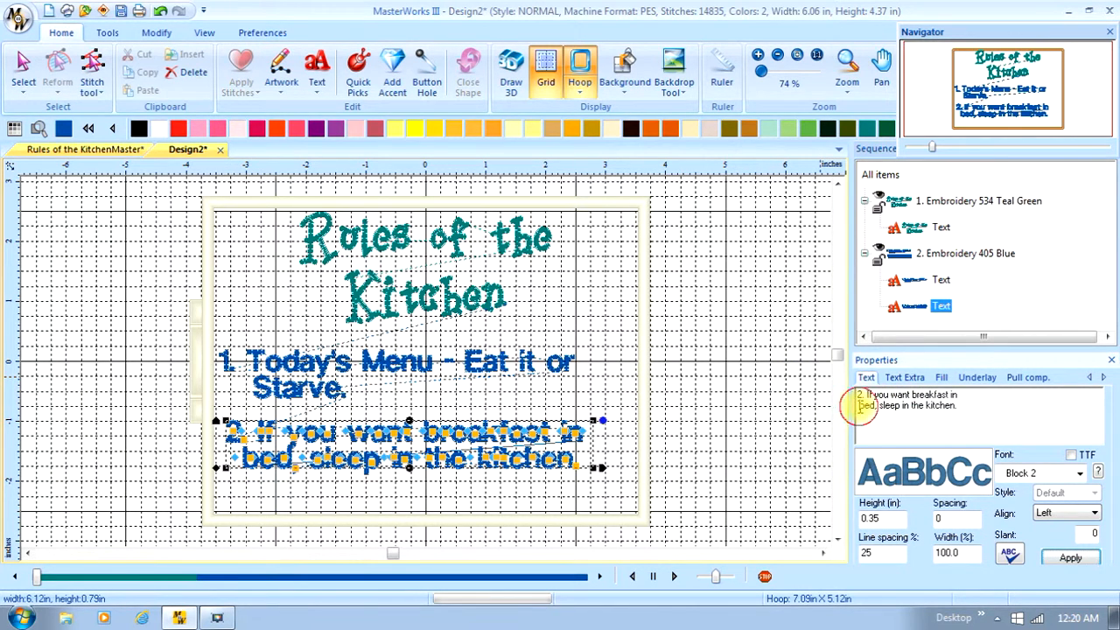
left_click(860, 405)
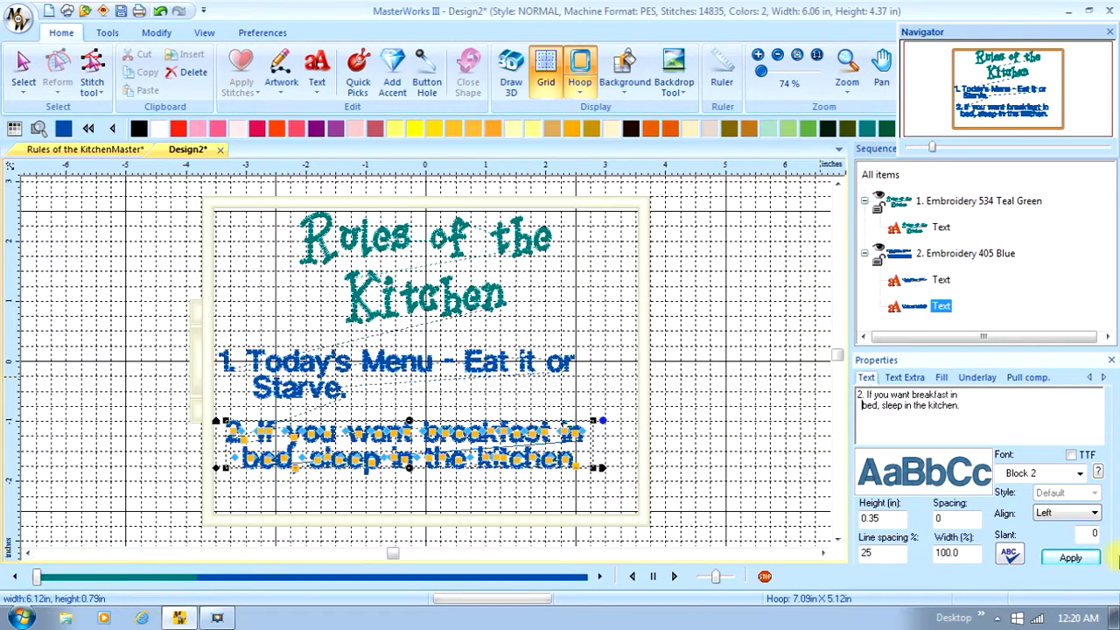
left_click(1070, 557)
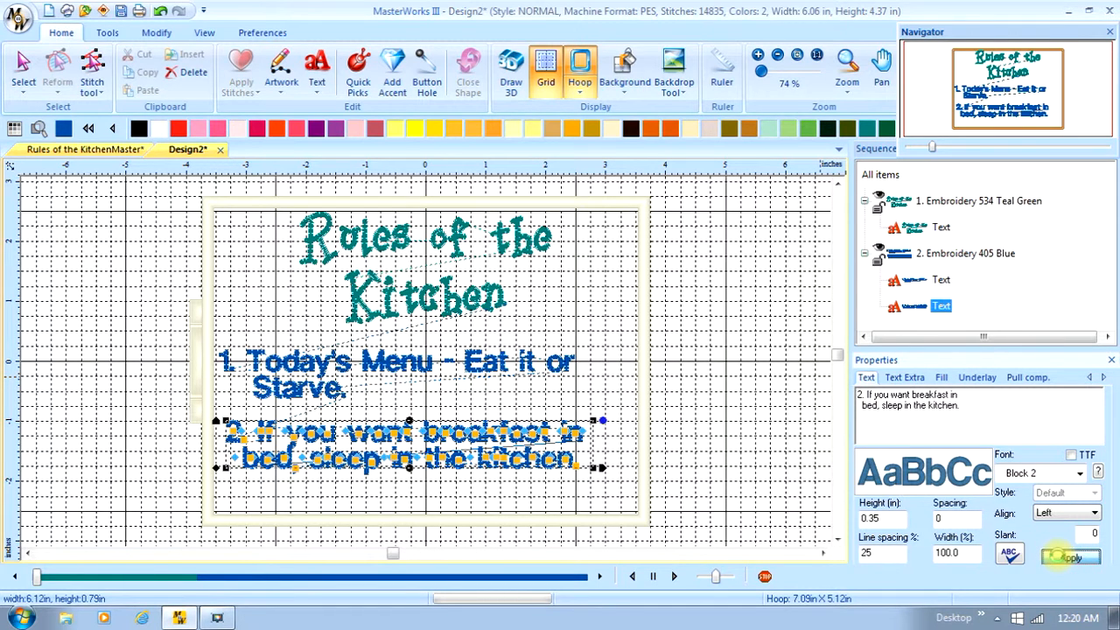
left_click(1067, 558)
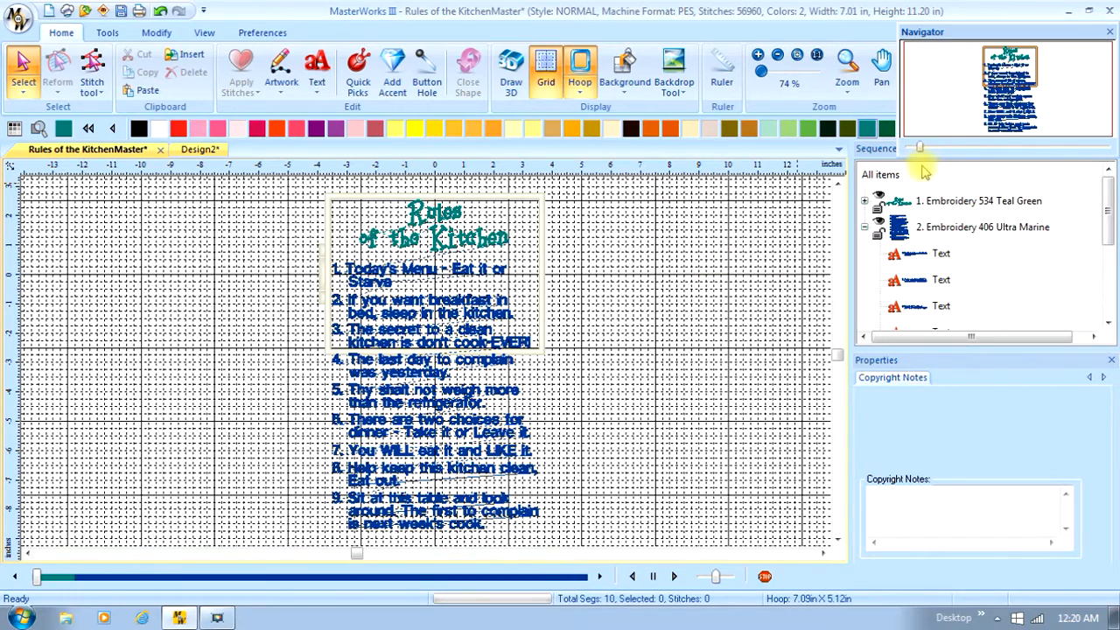
- In the Rules of the KitchenMaster design, draw an artwork line about 6 in wide below the title, with 0.25 in upward ticks at its ends and center
left_click_drag(921, 147, 949, 149)
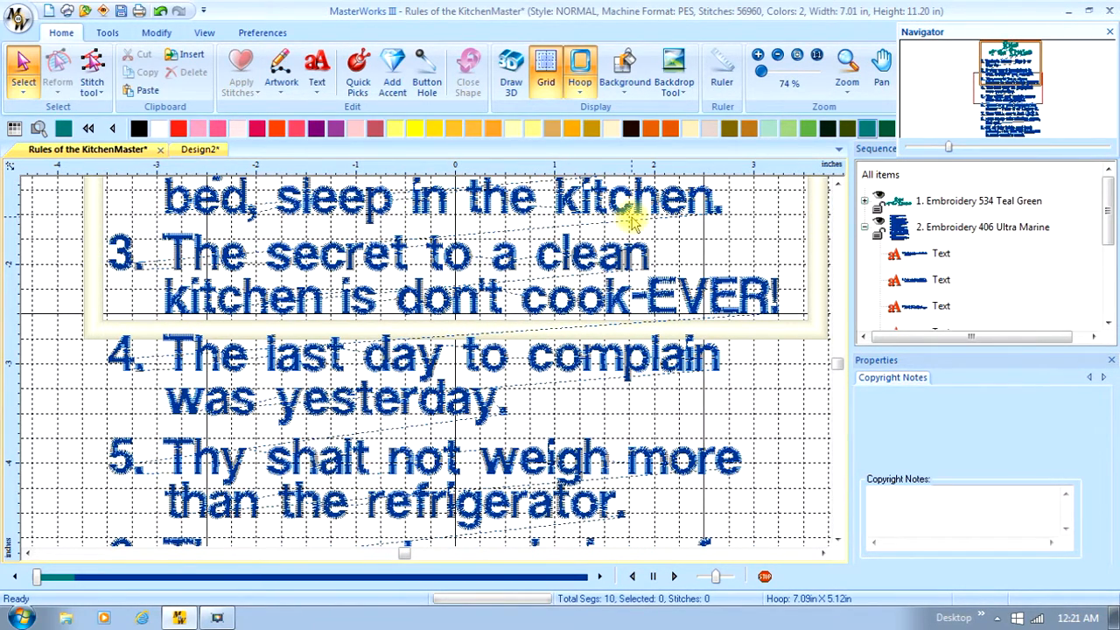
left_click(984, 91)
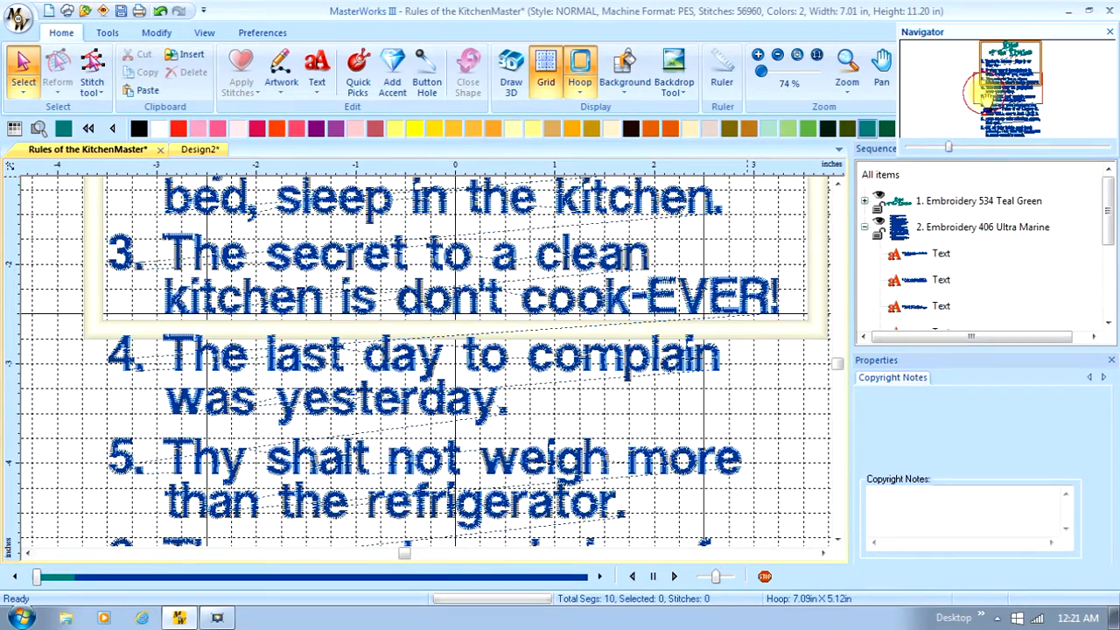
left_click_drag(984, 91, 986, 61)
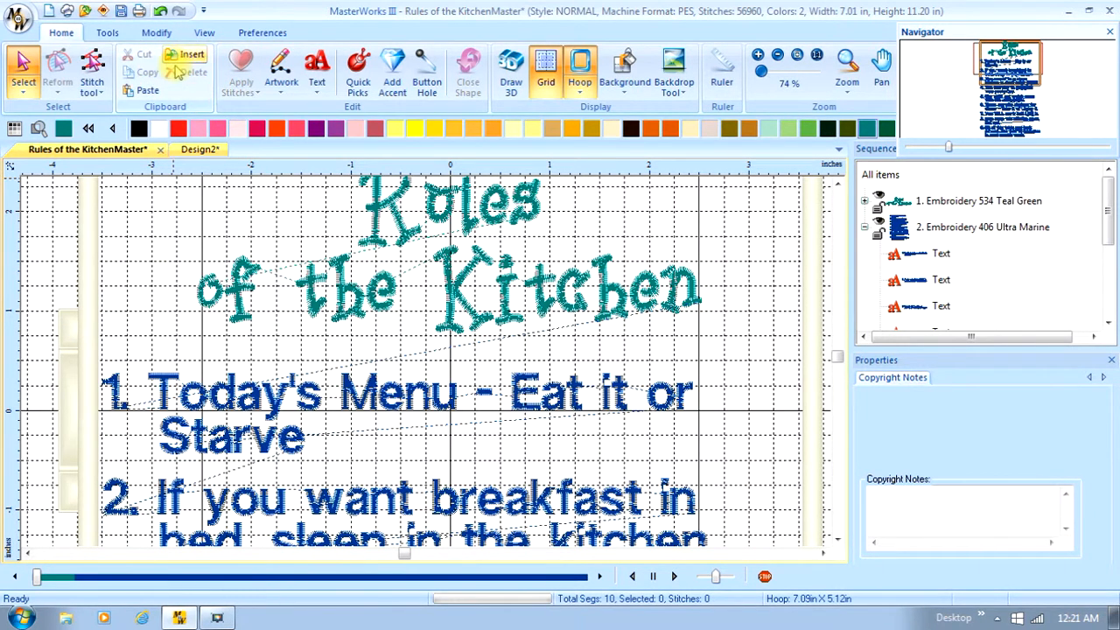
left_click(283, 86)
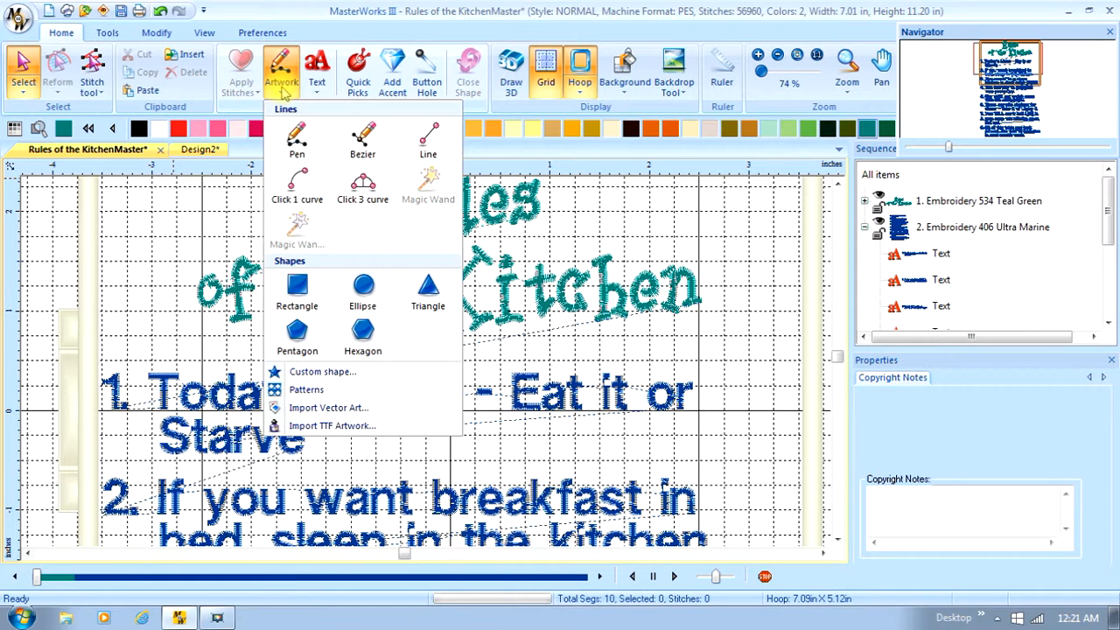
left_click(424, 147)
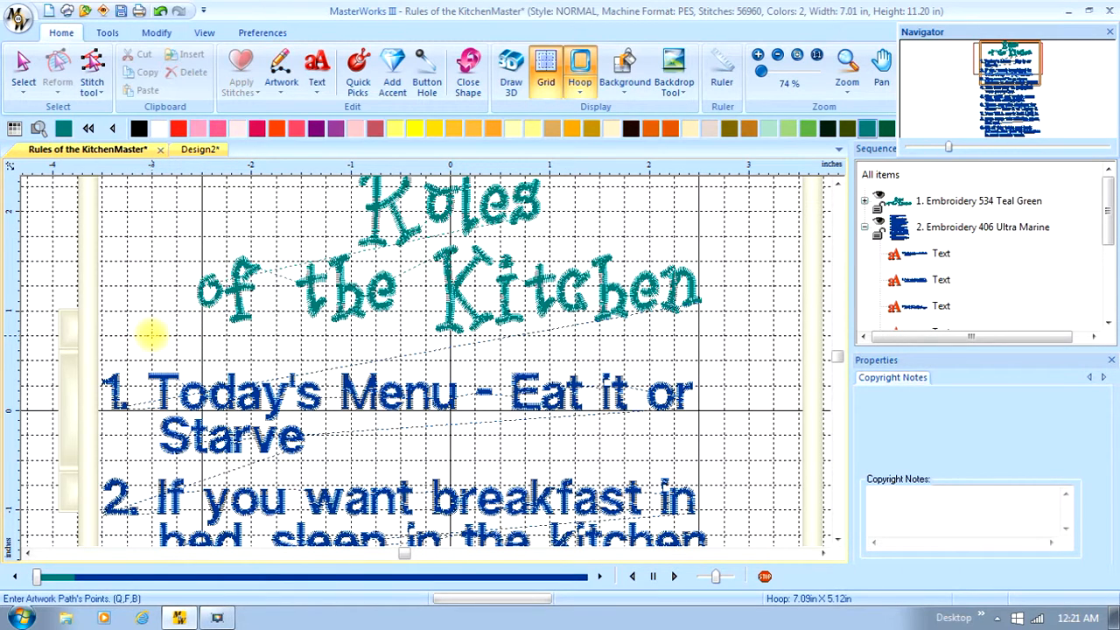
left_click(154, 335)
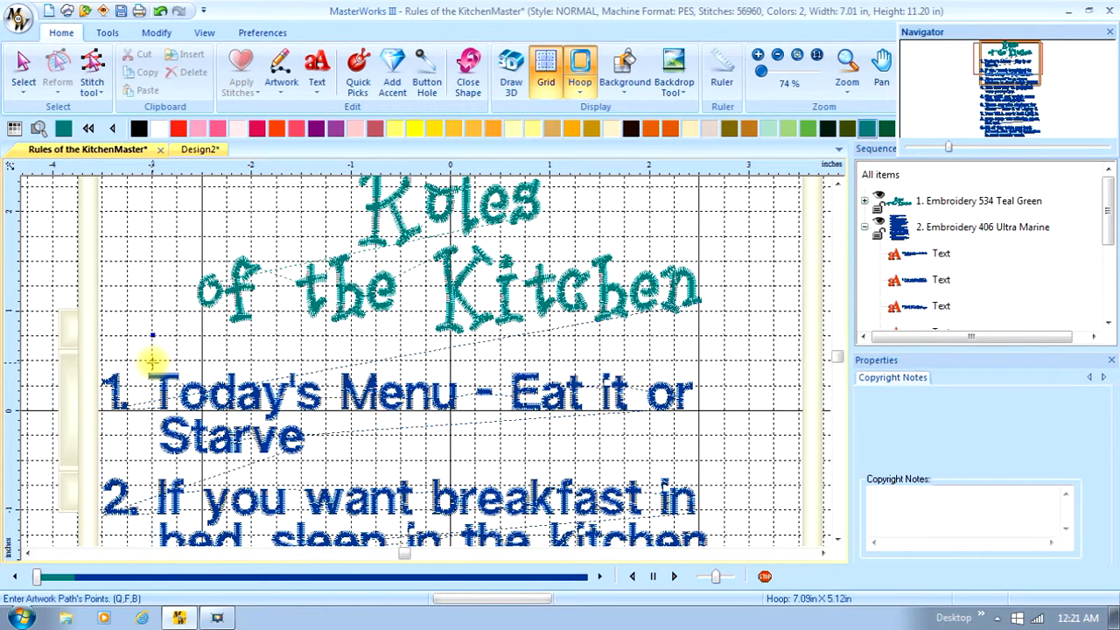
left_click(152, 358)
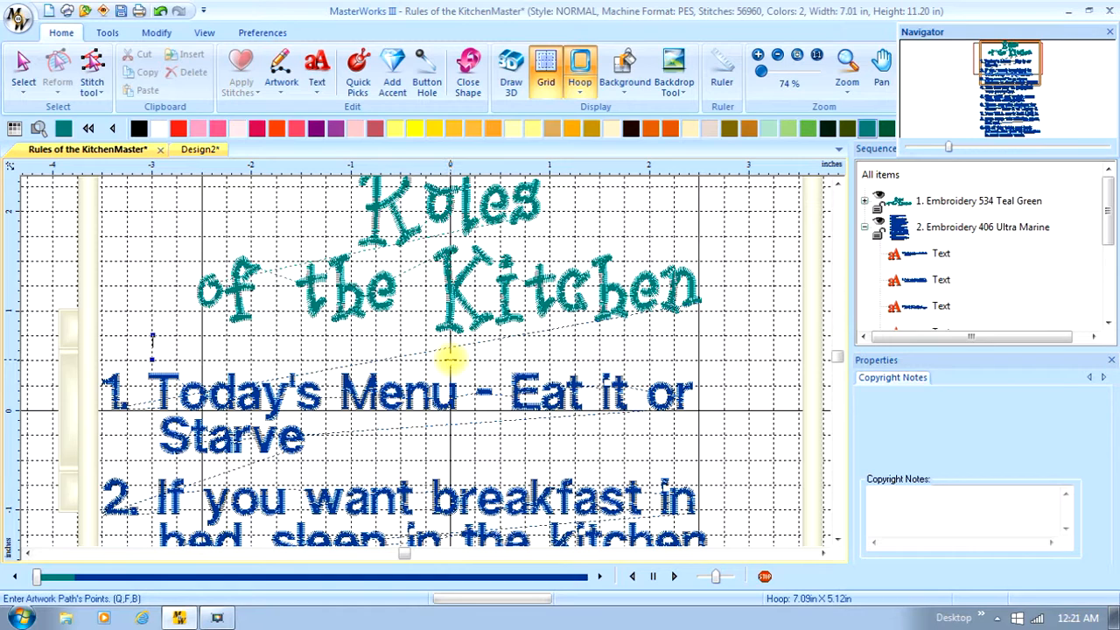
left_click(449, 359)
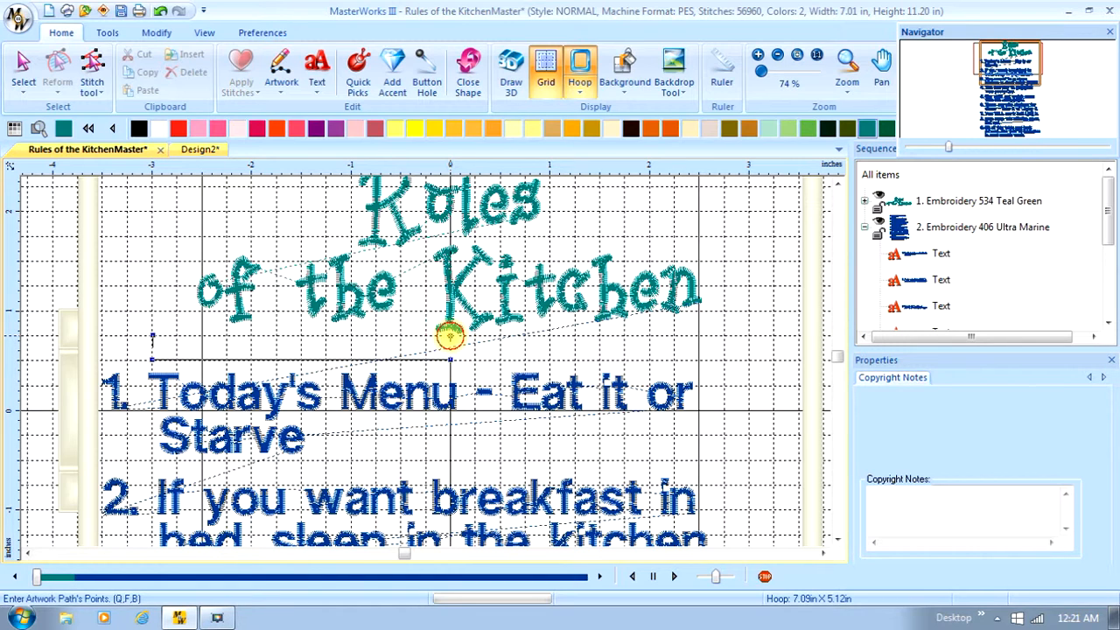
left_click(450, 335)
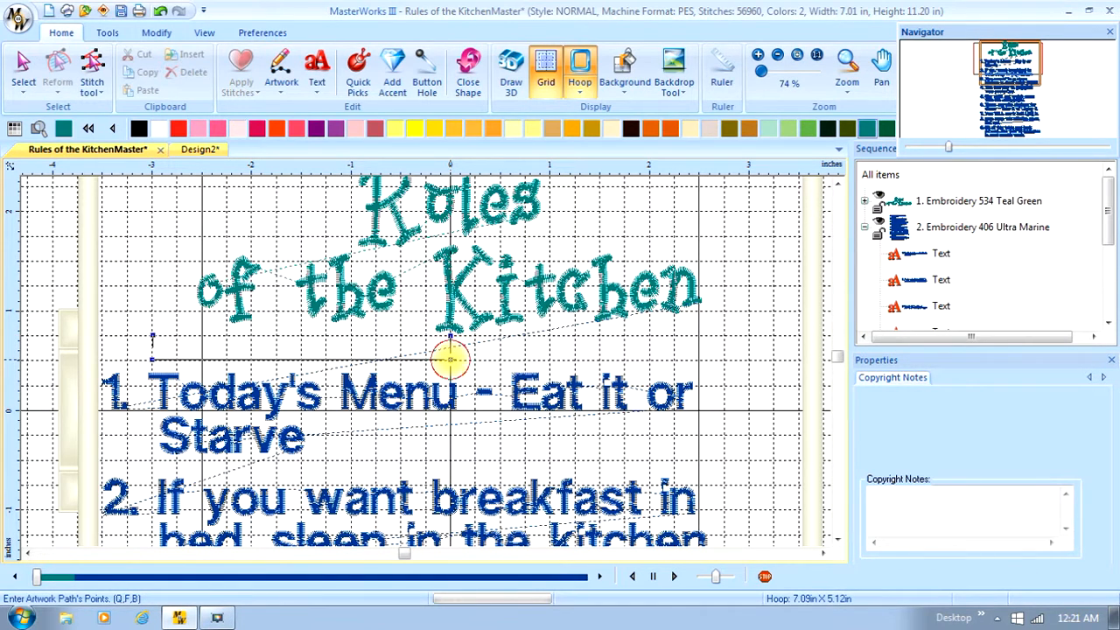
left_click(749, 359)
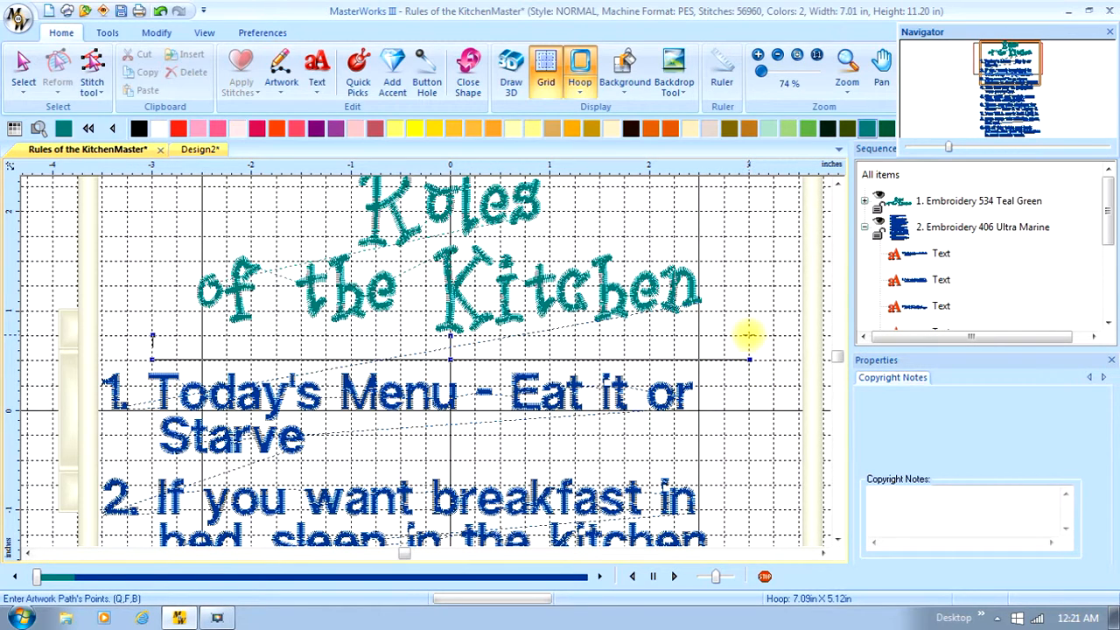
left_click(750, 335)
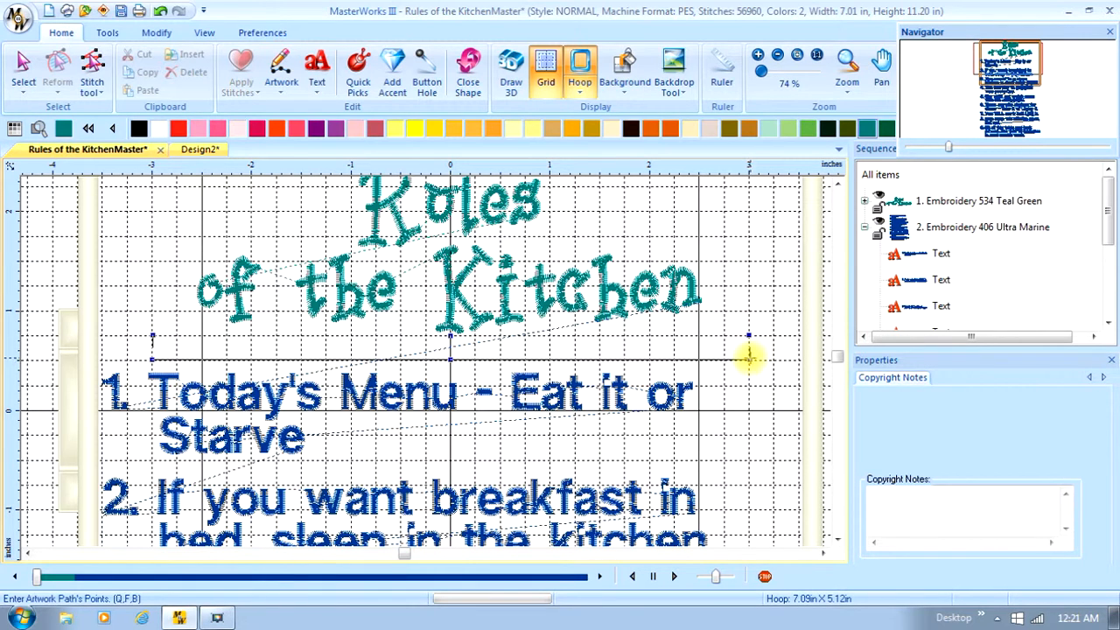
right_click(739, 344)
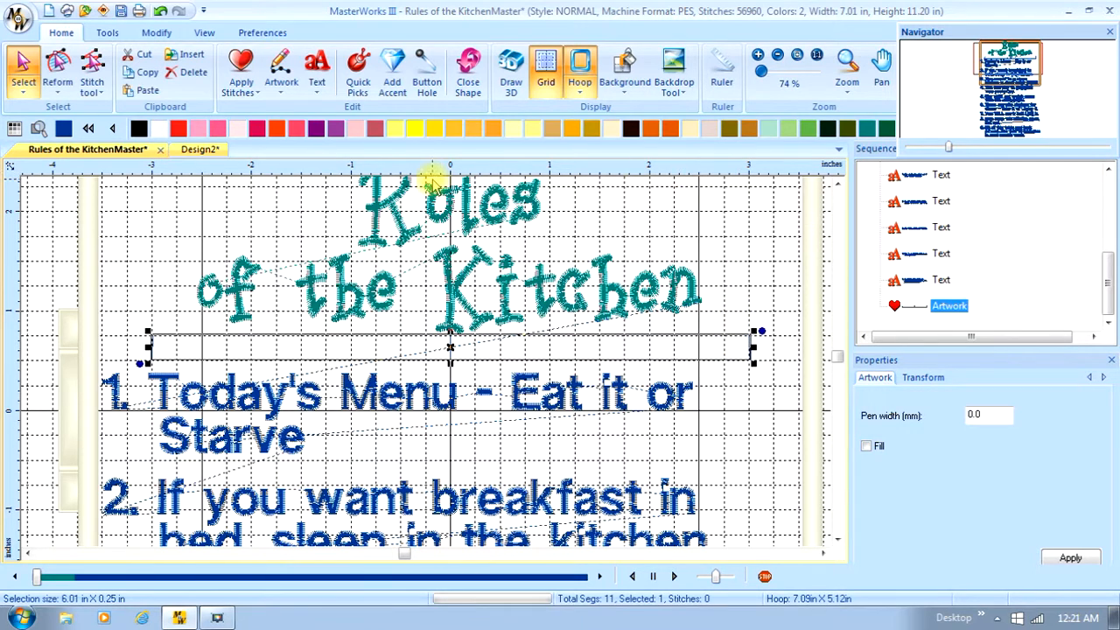
- Recolor the alignment line to Embroidery 800 Red and convert it to a single run stitch with 4.0 mm stitch length
left_click(178, 130)
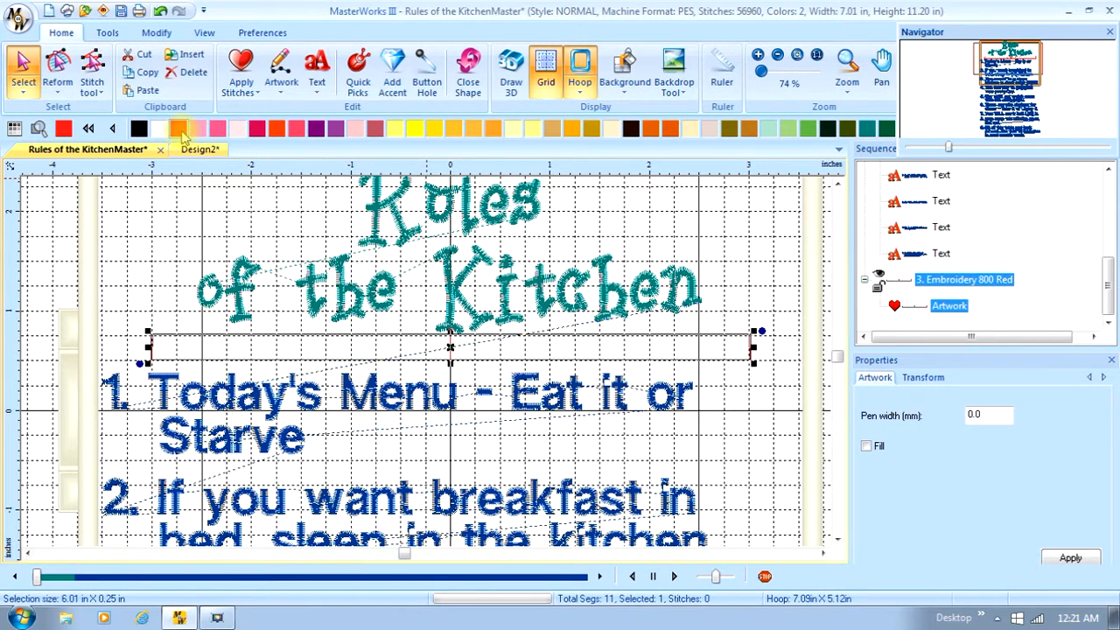
left_click(245, 89)
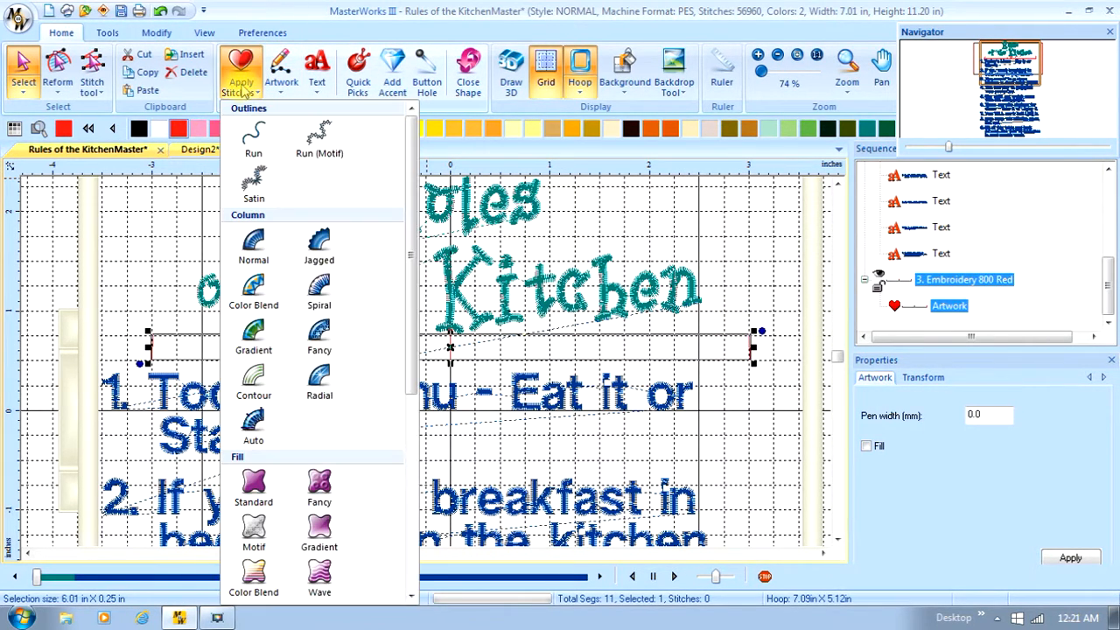
left_click(254, 138)
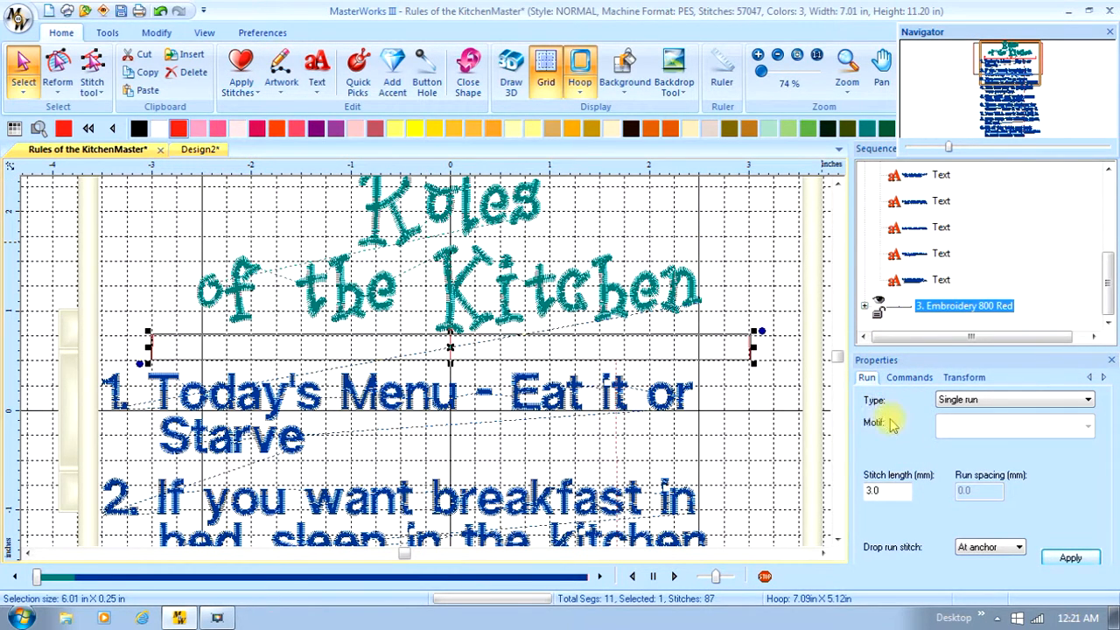
double_click(886, 493)
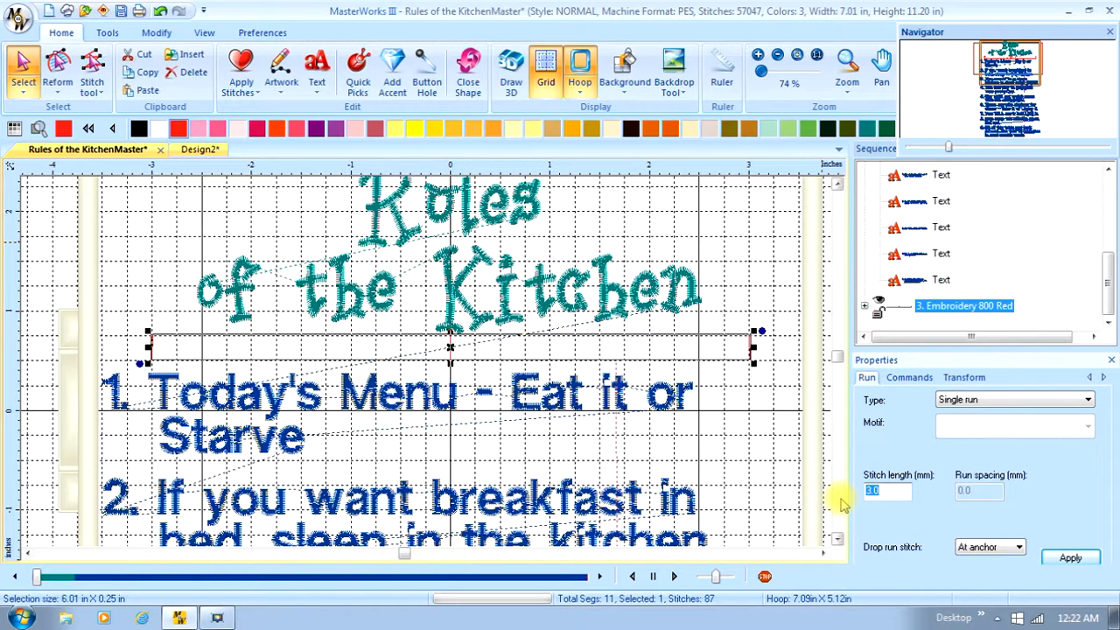
type("4.")
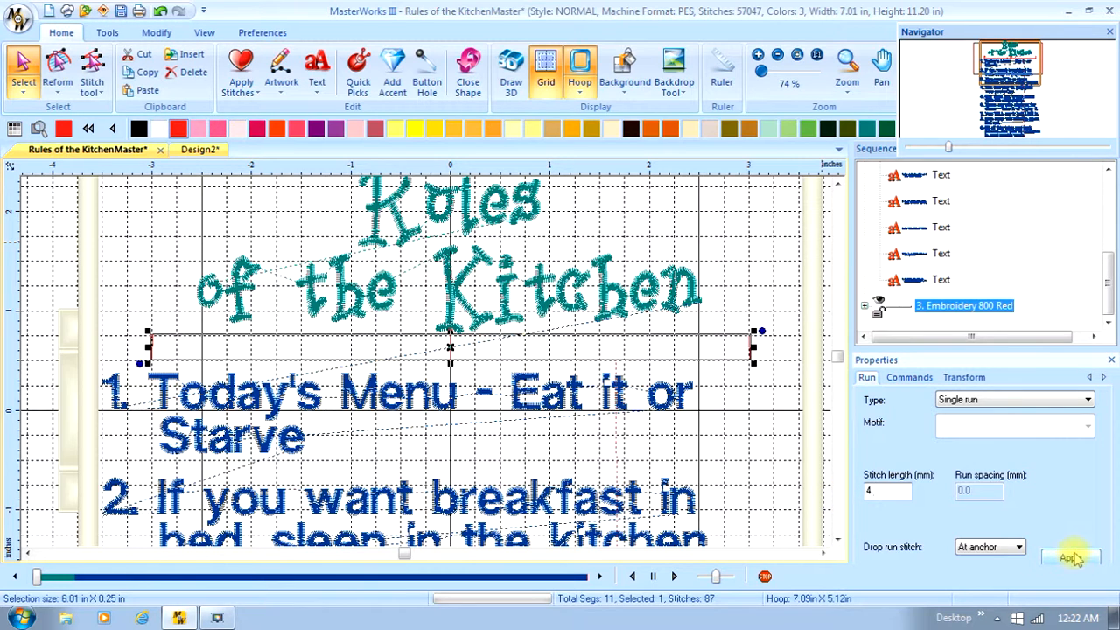
left_click(1072, 558)
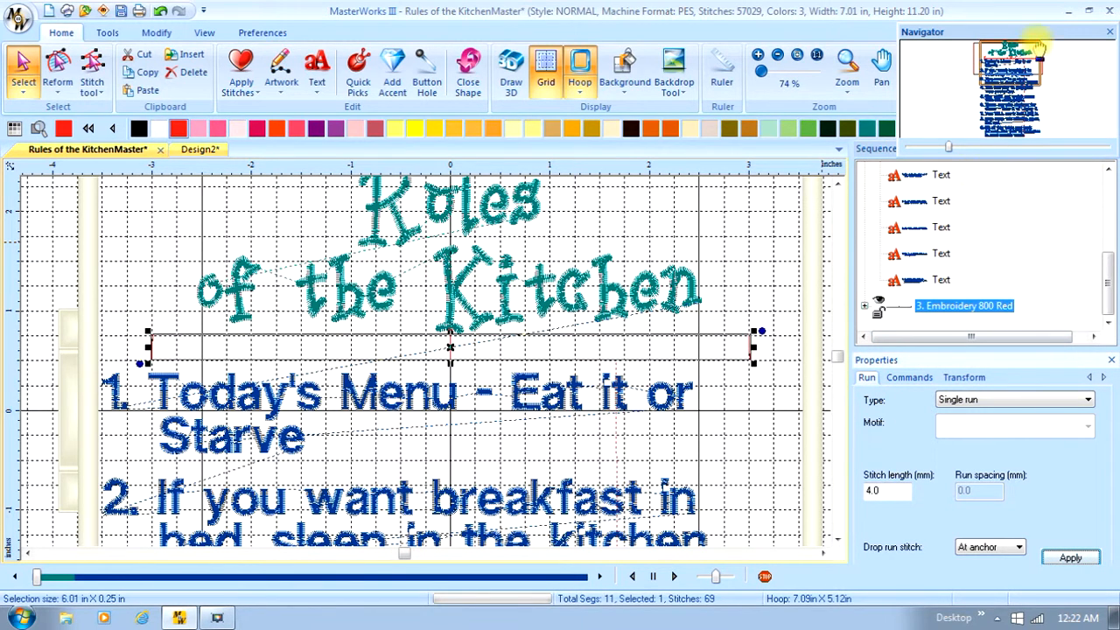
- Move the red alignment line straight down to the gap between rules 2 and 3
left_click_drag(1039, 67, 1039, 77)
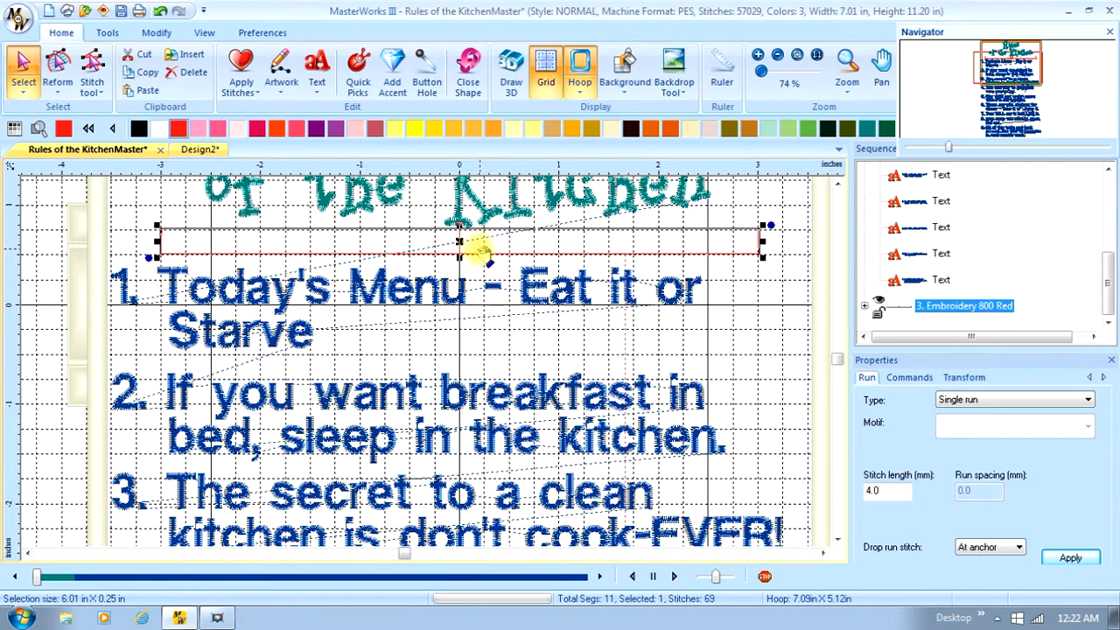
left_click_drag(482, 253, 477, 470)
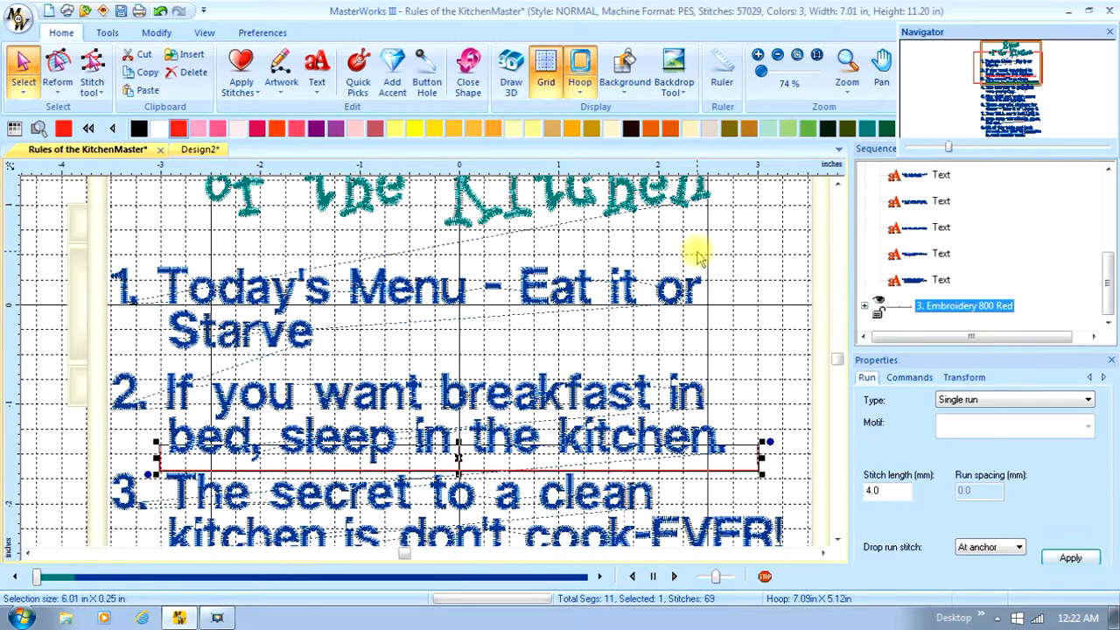
- Save the design as a Baby Lock (BLF) file named Rules of the KitchenMaster, replacing the existing file
left_click(19, 19)
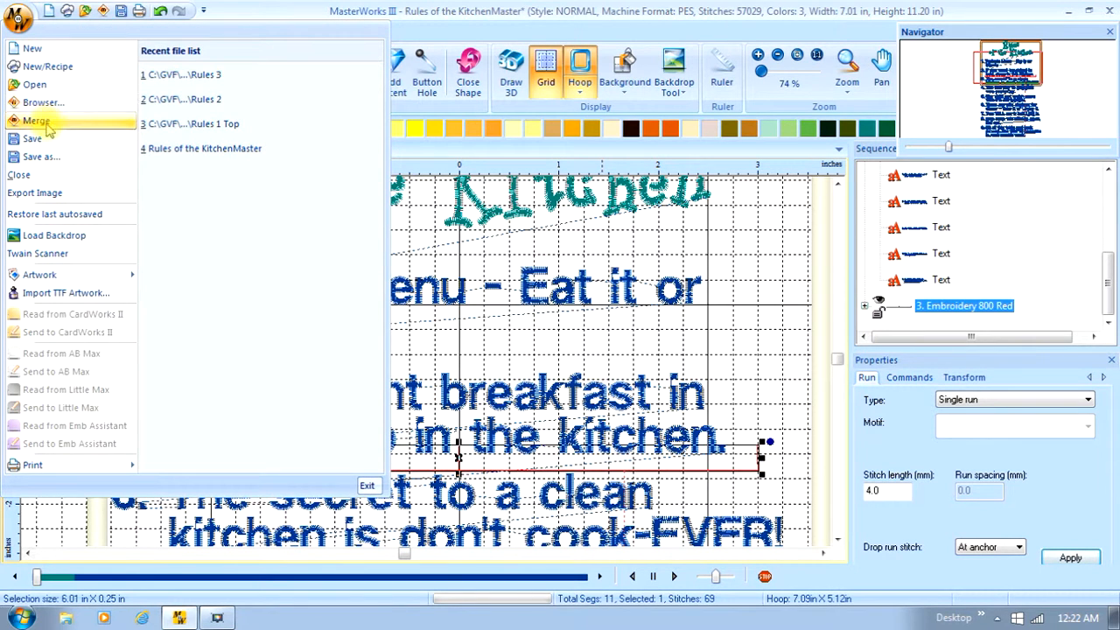
left_click(39, 158)
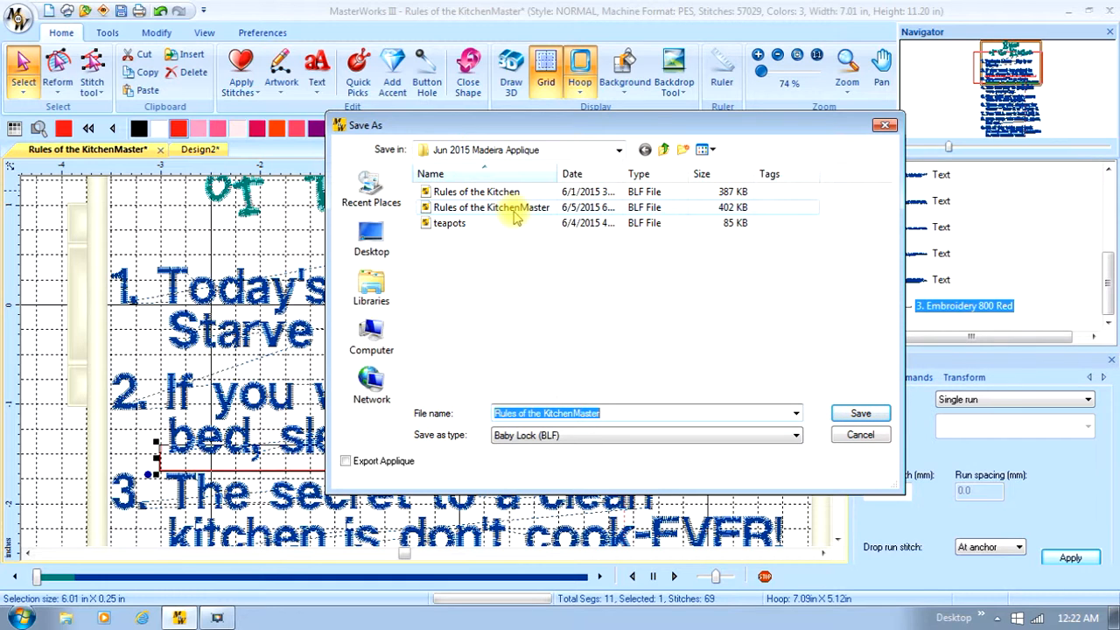
left_click(515, 212)
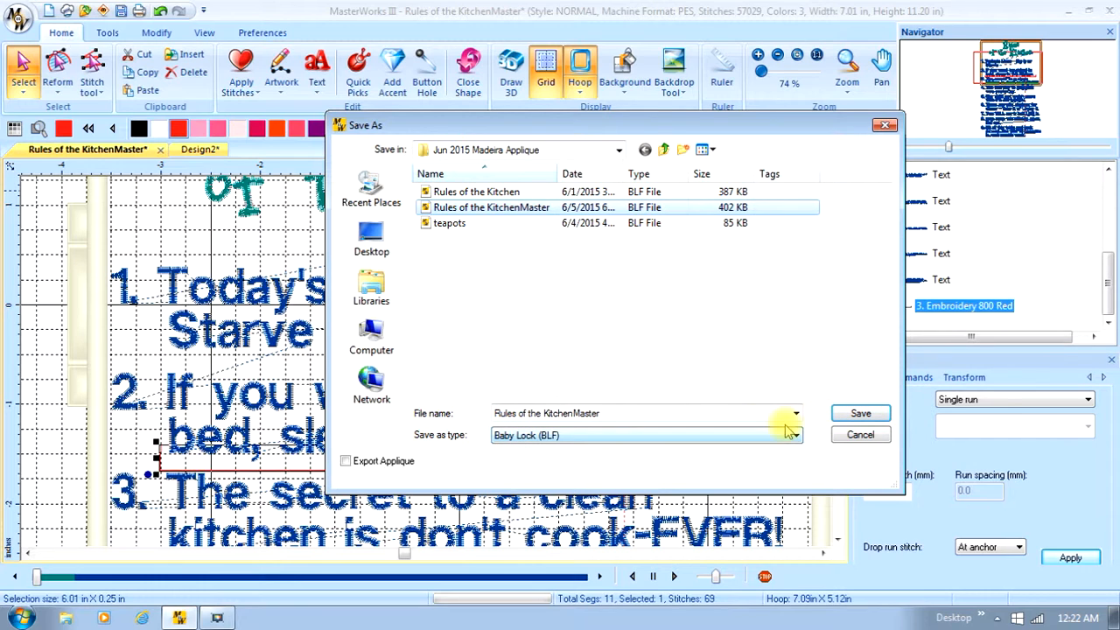
left_click(862, 417)
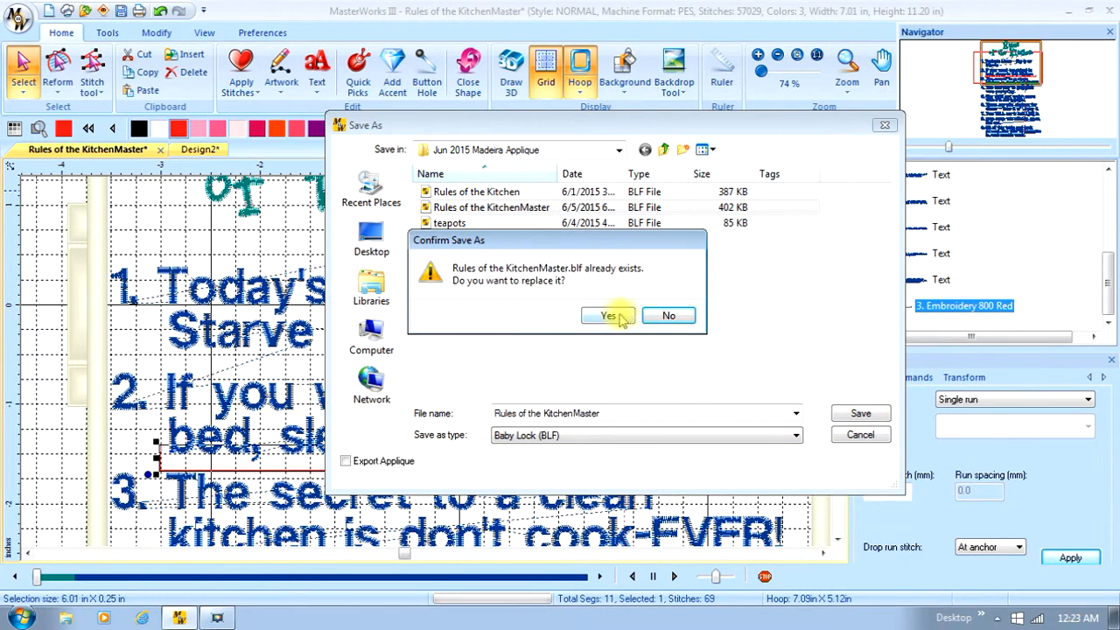
left_click(611, 316)
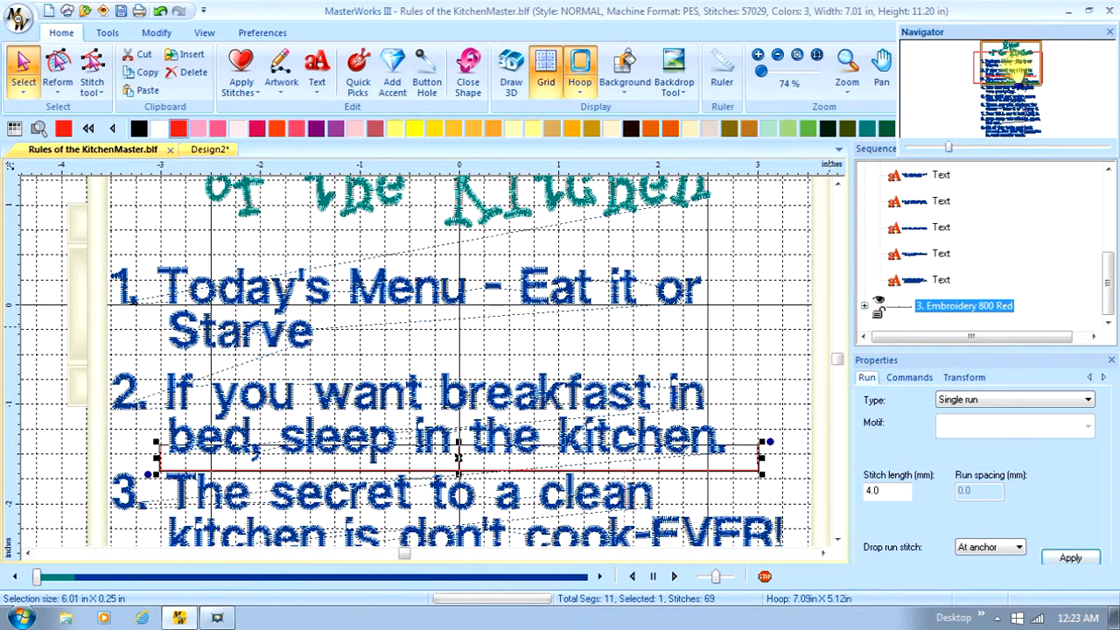
- Delete the text of rules 3 and 4 below the red alignment line
left_click_drag(1011, 71, 1017, 83)
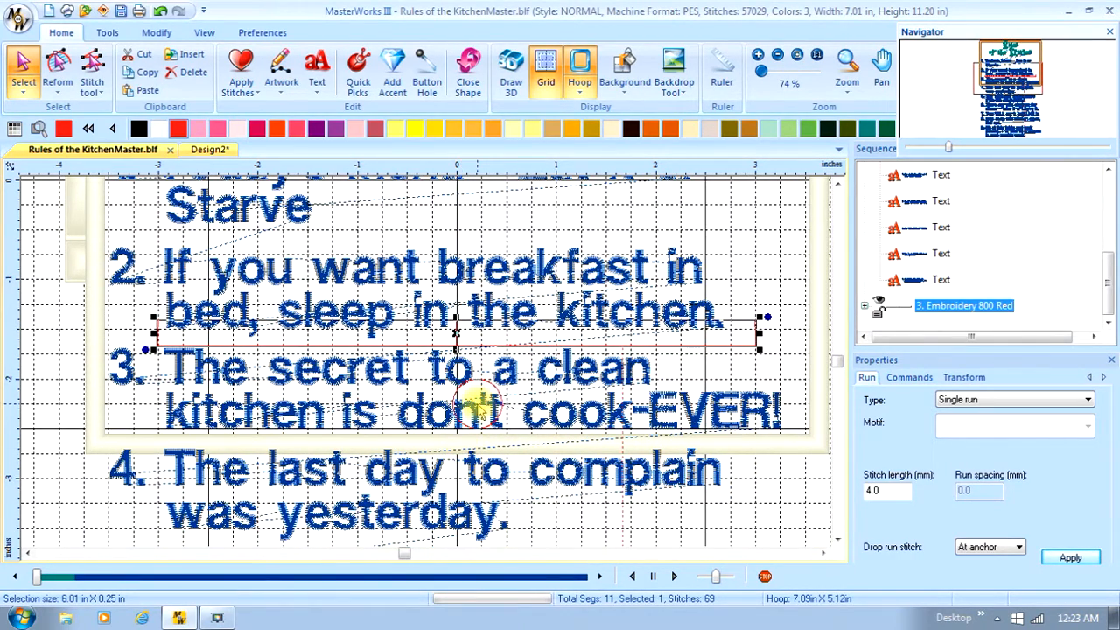
left_click(562, 415)
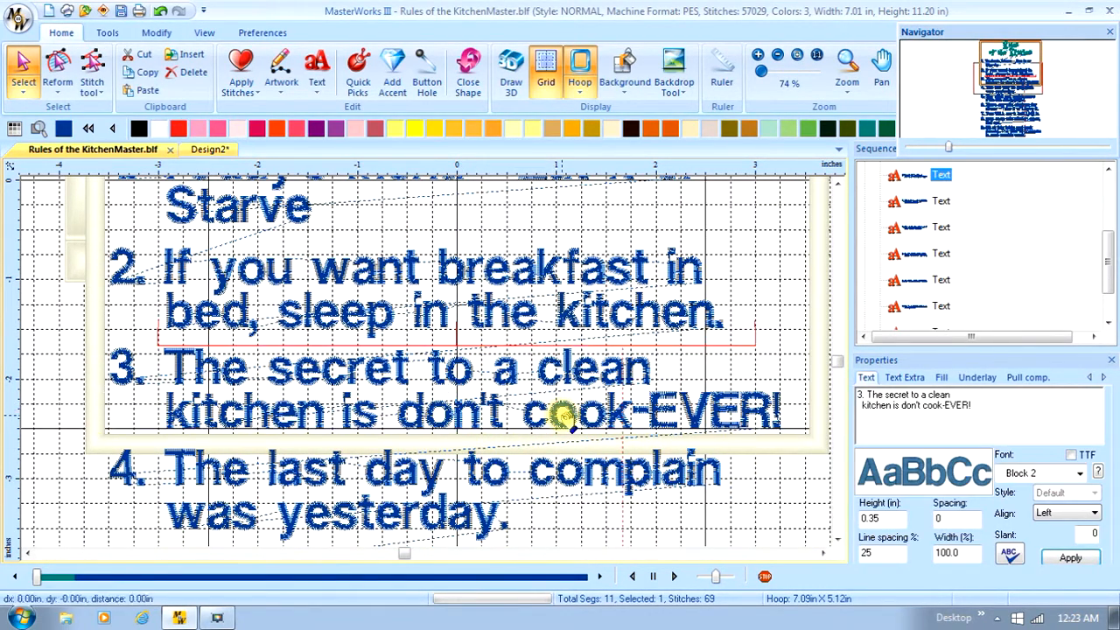
key("Tab")
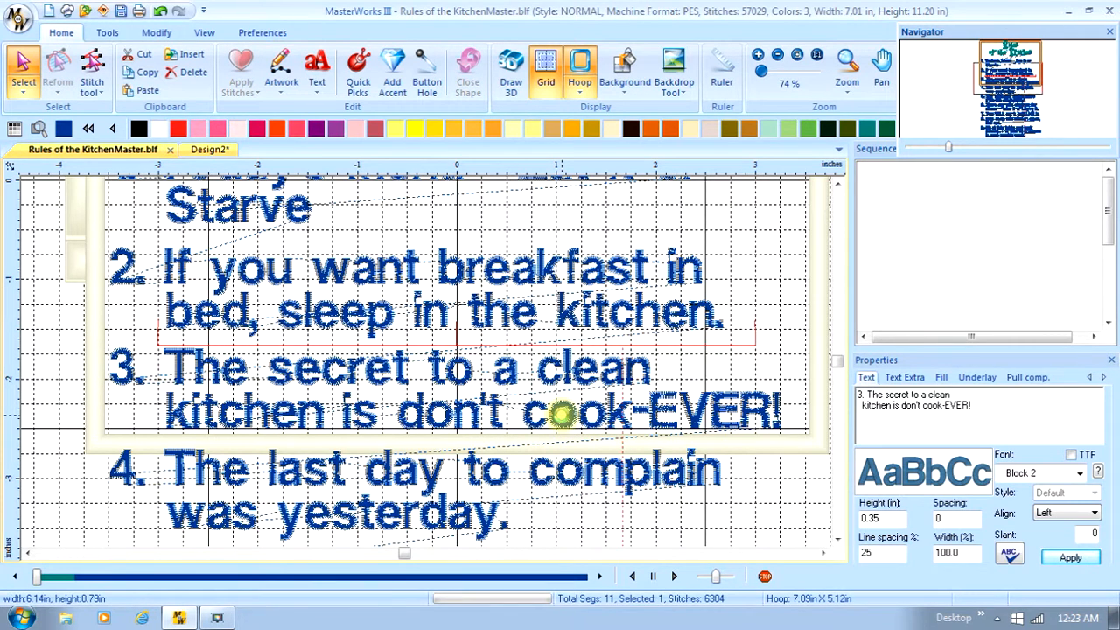
key("Delete")
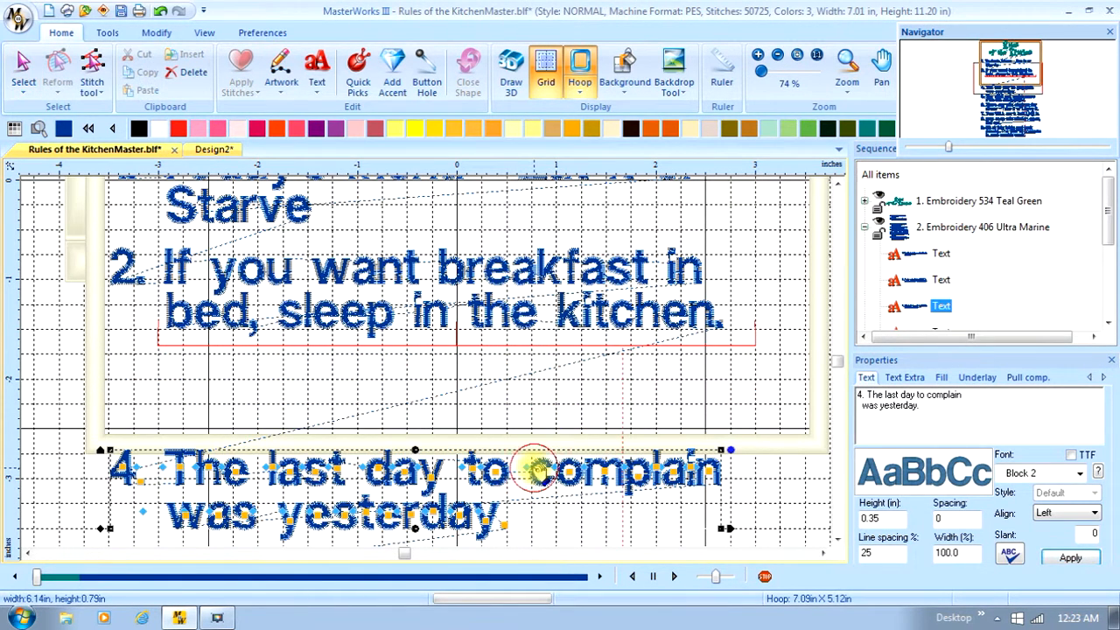
left_click(538, 473)
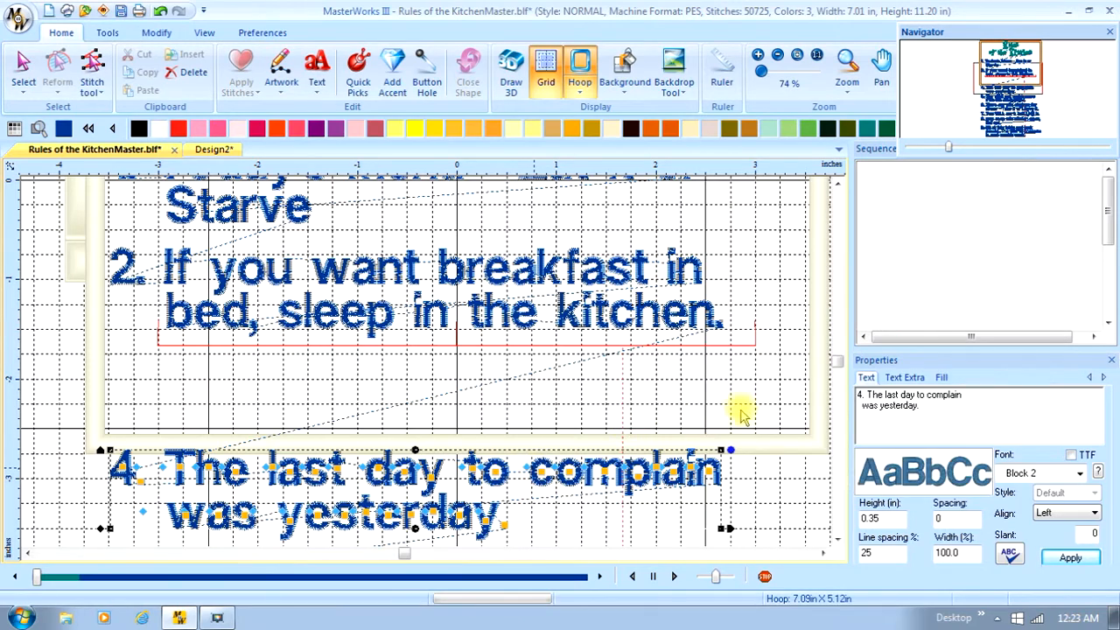
key("Delete")
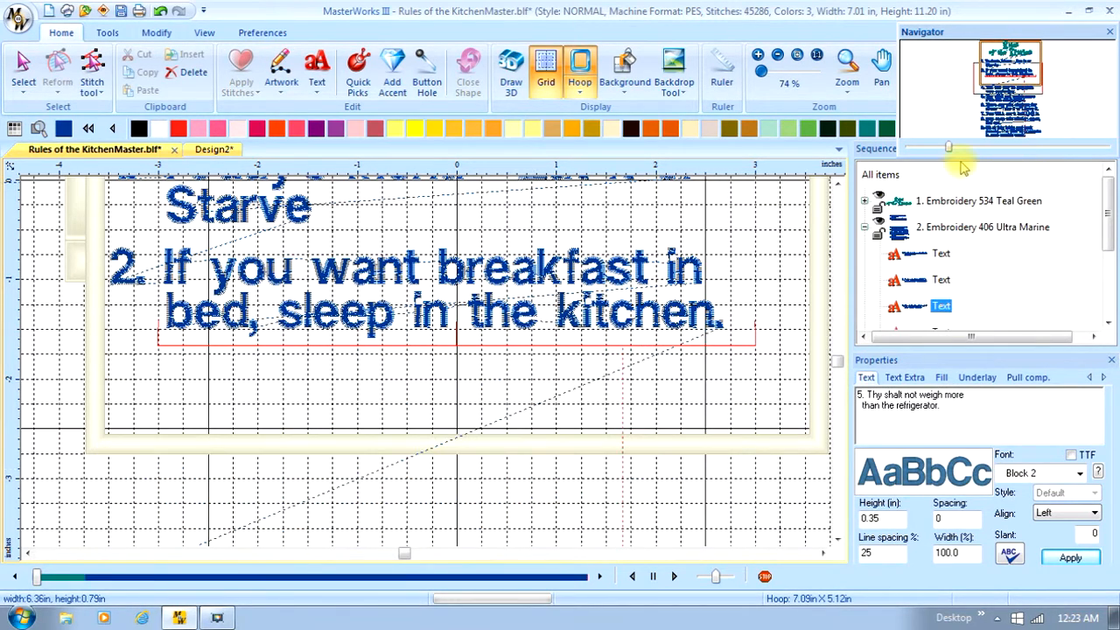
- Select the remaining rules 5 through 9 together and delete them, keeping the title, rules 1 and 2, and the alignment line
left_click_drag(951, 151, 926, 149)
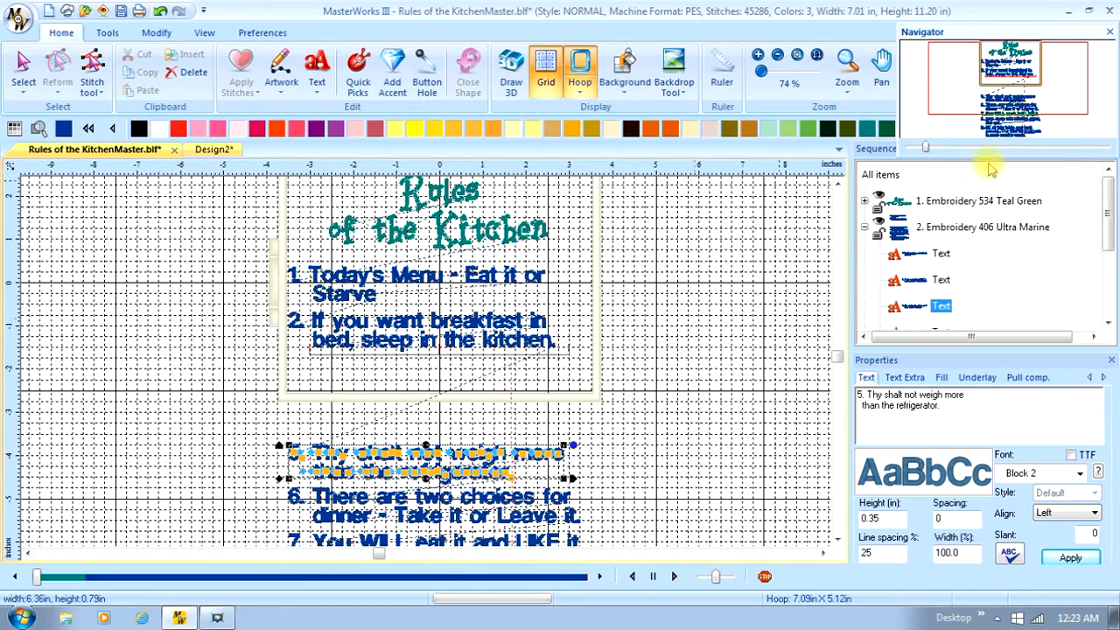
left_click_drag(1057, 125, 1069, 126)
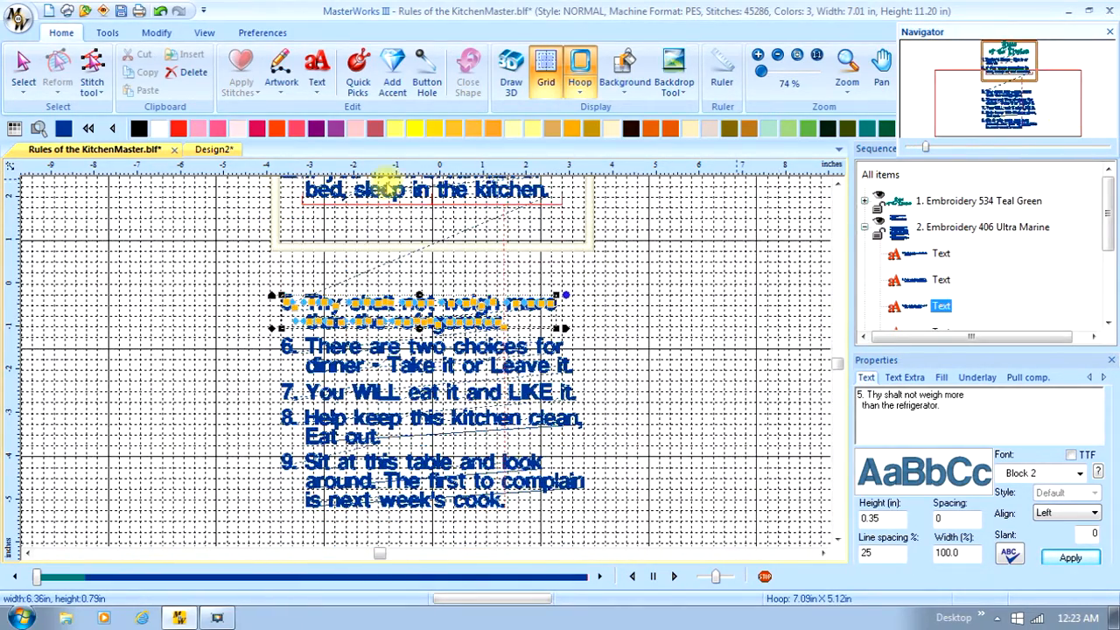
left_click(268, 354)
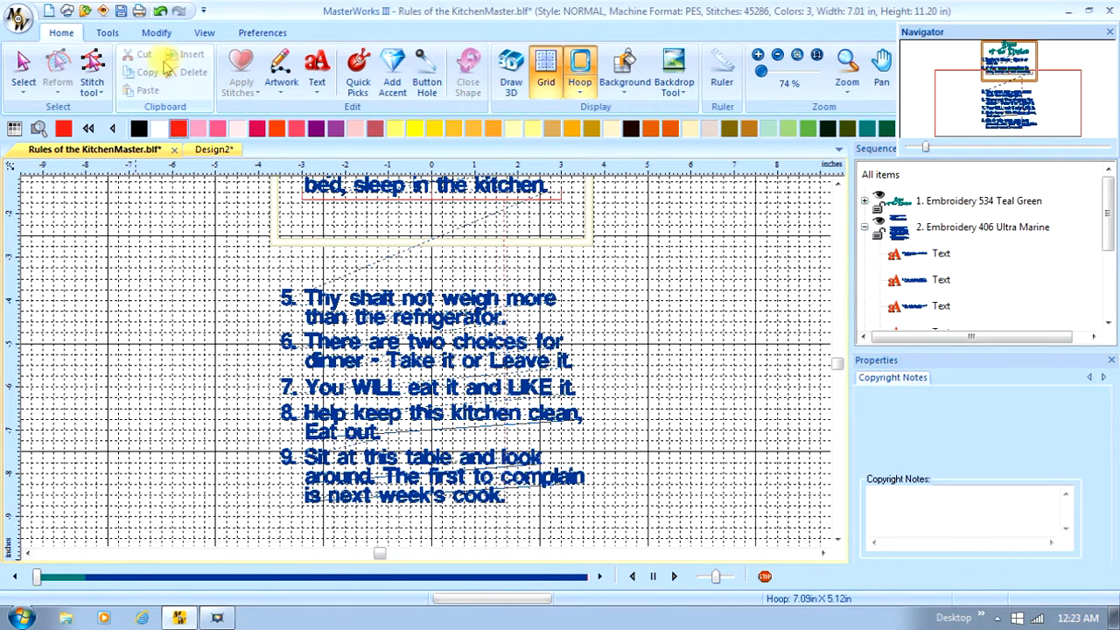
left_click(24, 68)
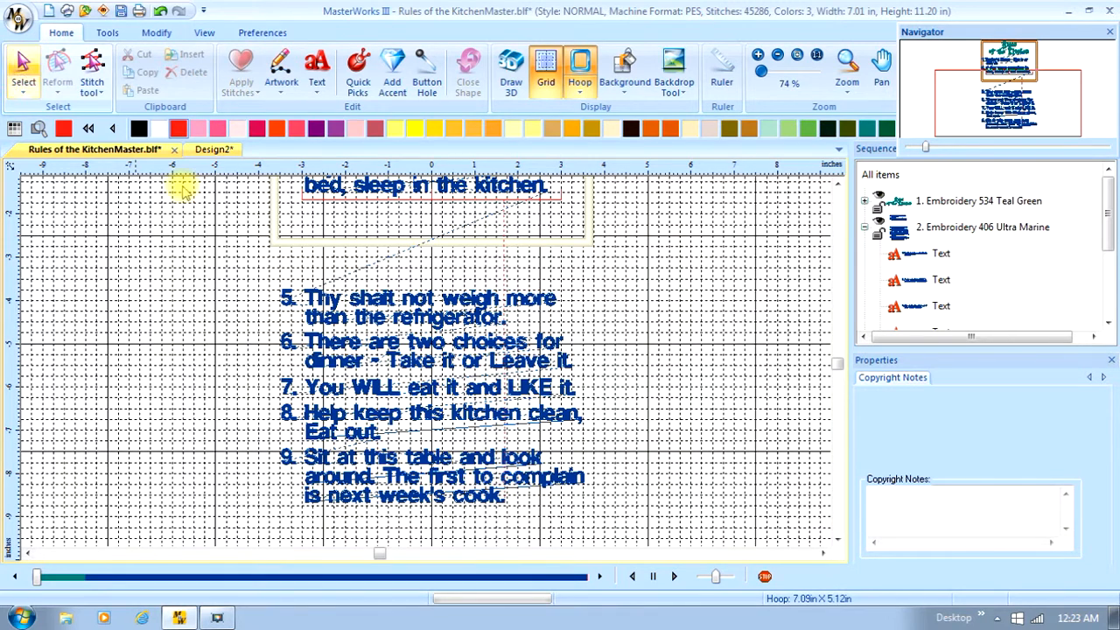
left_click_drag(263, 266, 618, 525)
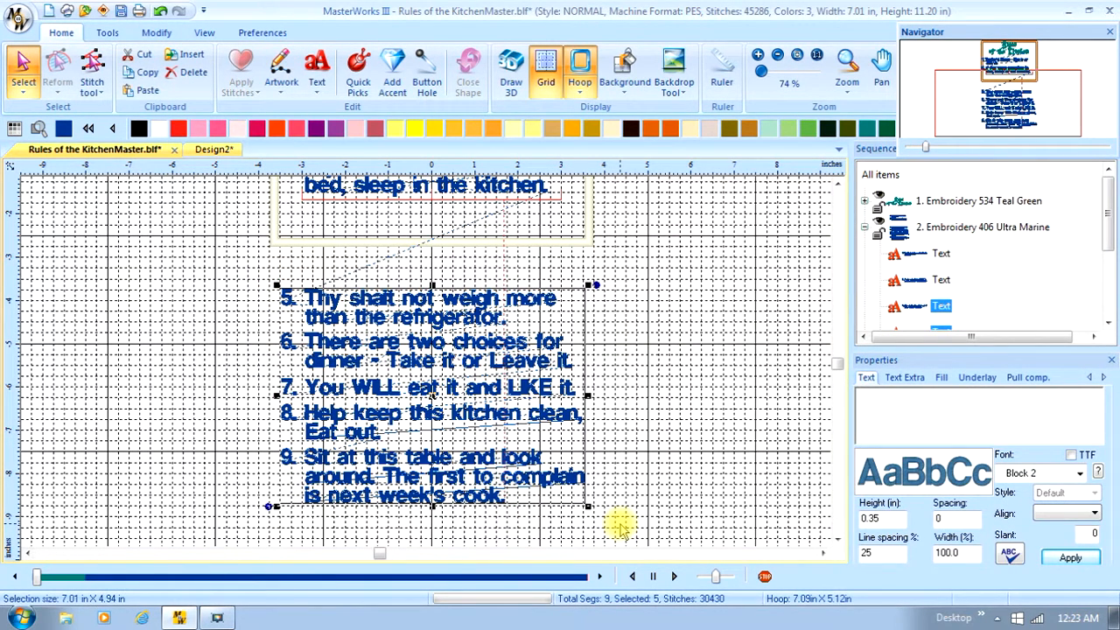
key("Delete")
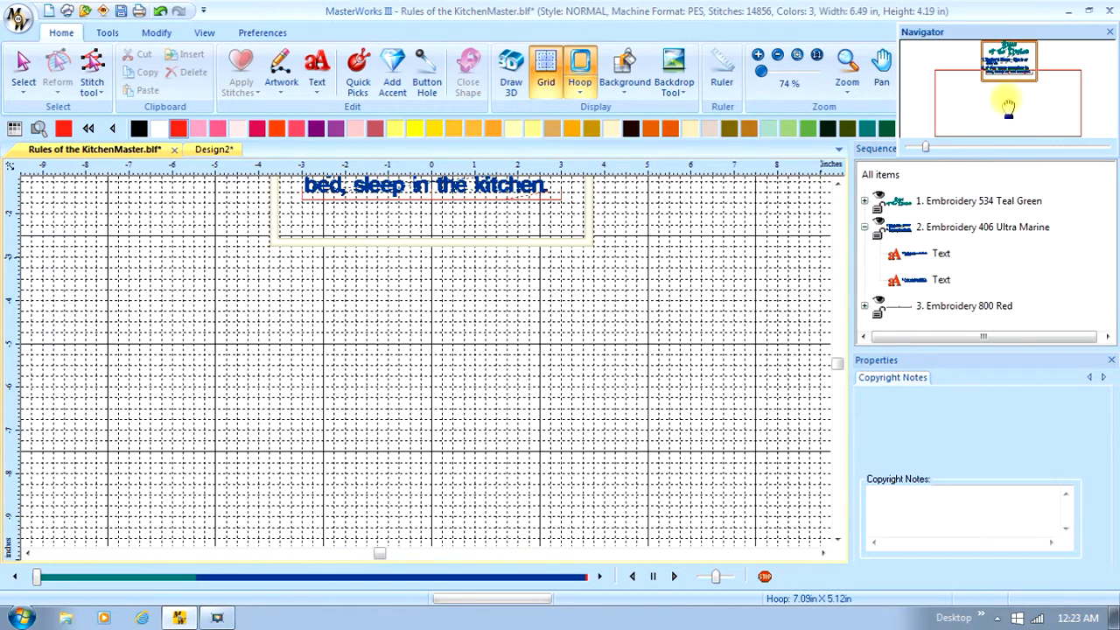
- Save the reduced design as a new Baby Lock (BLF) file named Rules 1 Top
left_click_drag(1008, 108, 1007, 89)
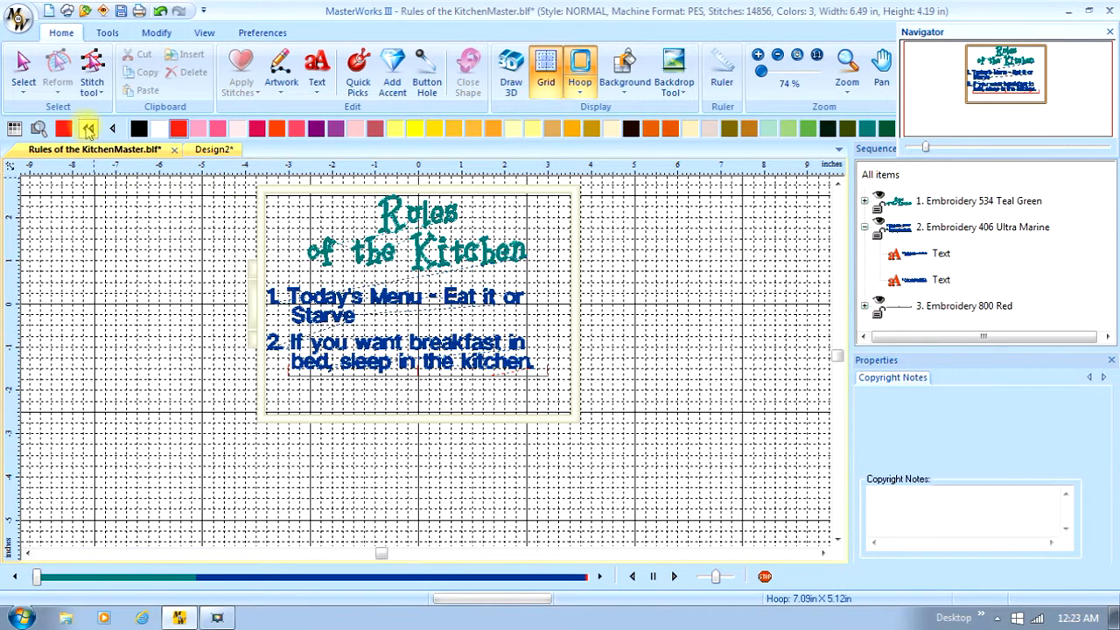
left_click(25, 26)
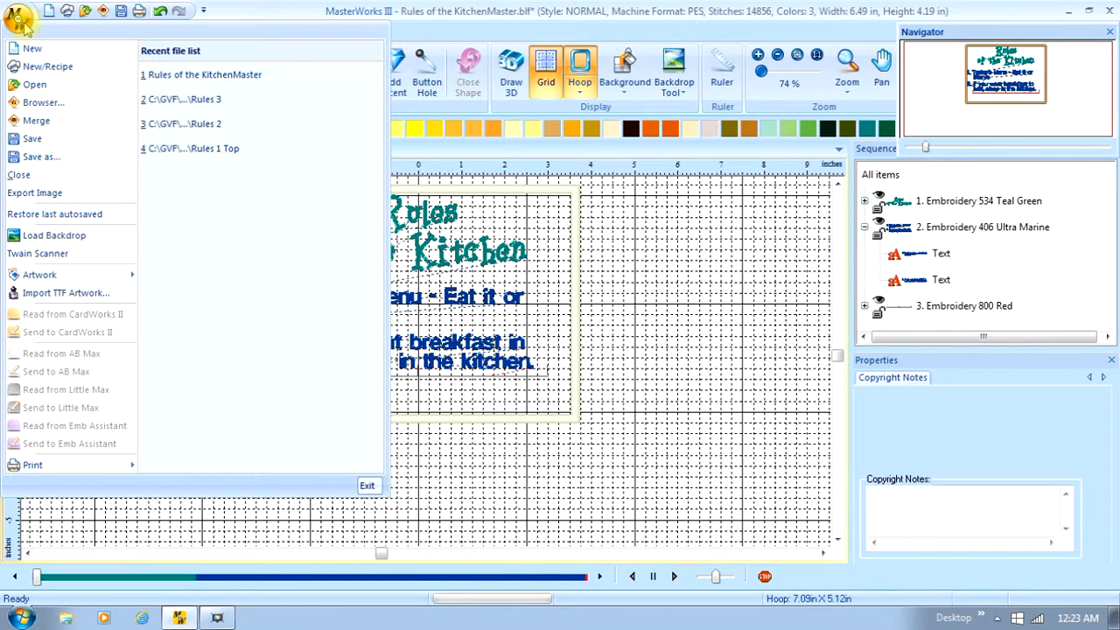
left_click(39, 157)
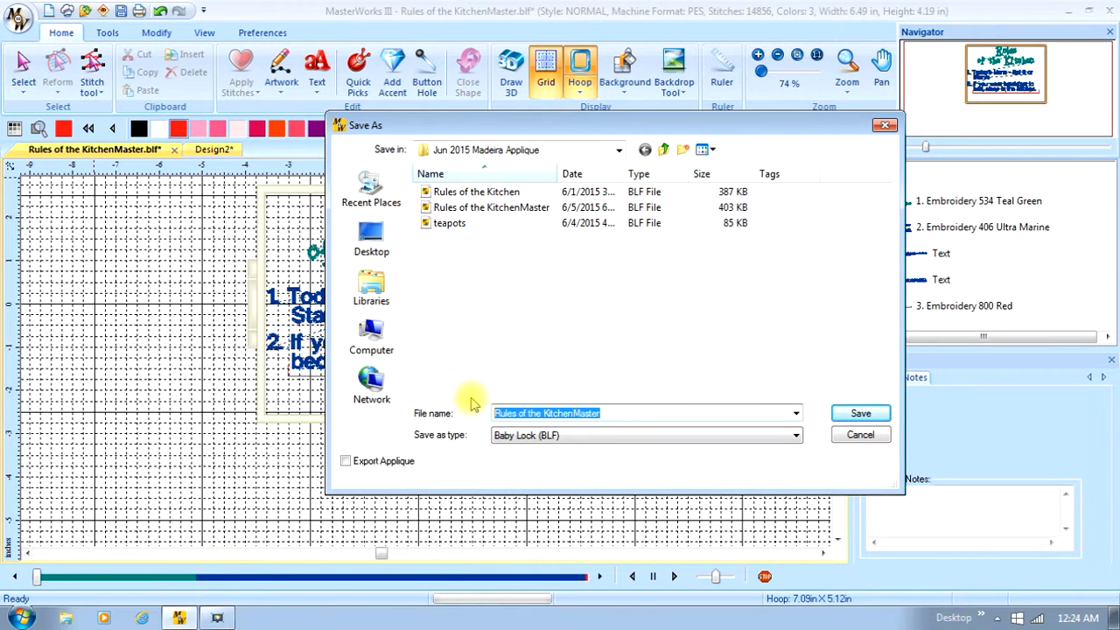
type("Rules")
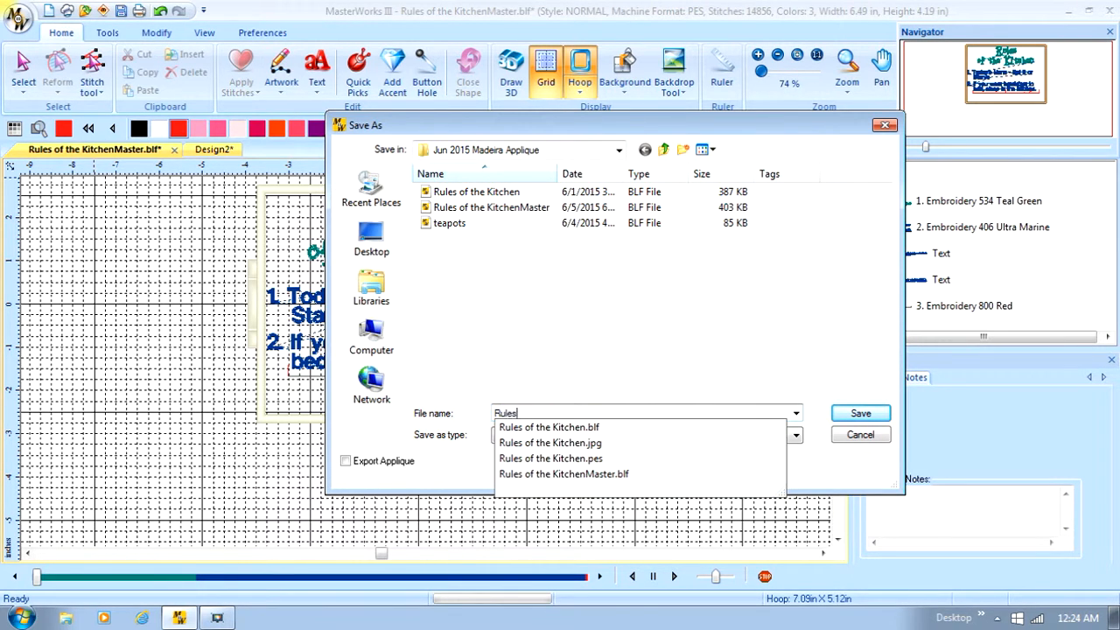
type(" 1 Top")
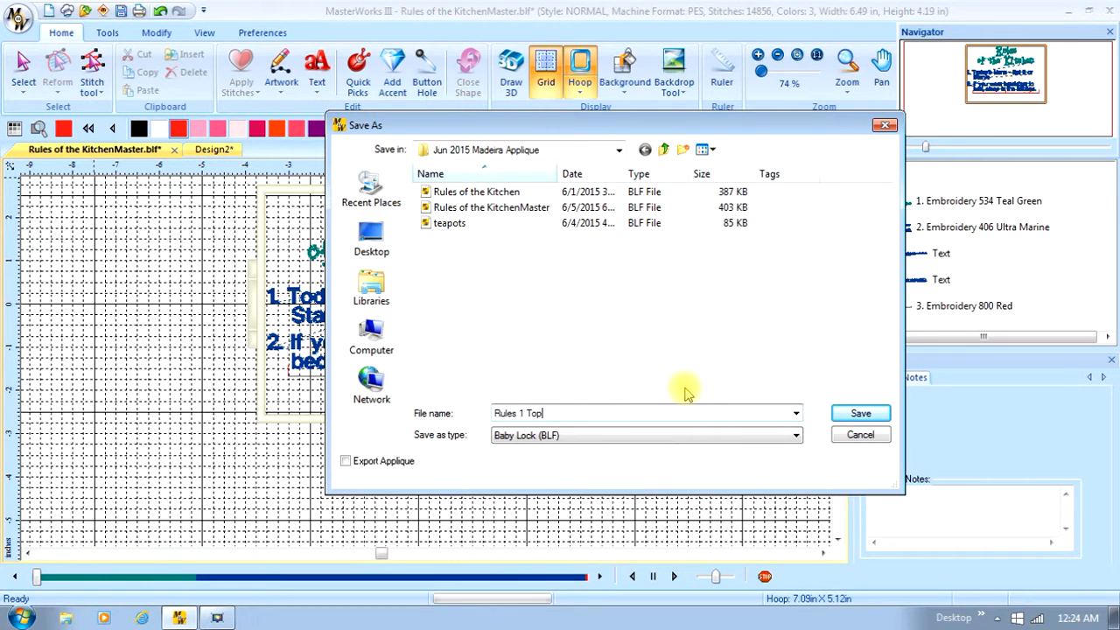
left_click(869, 417)
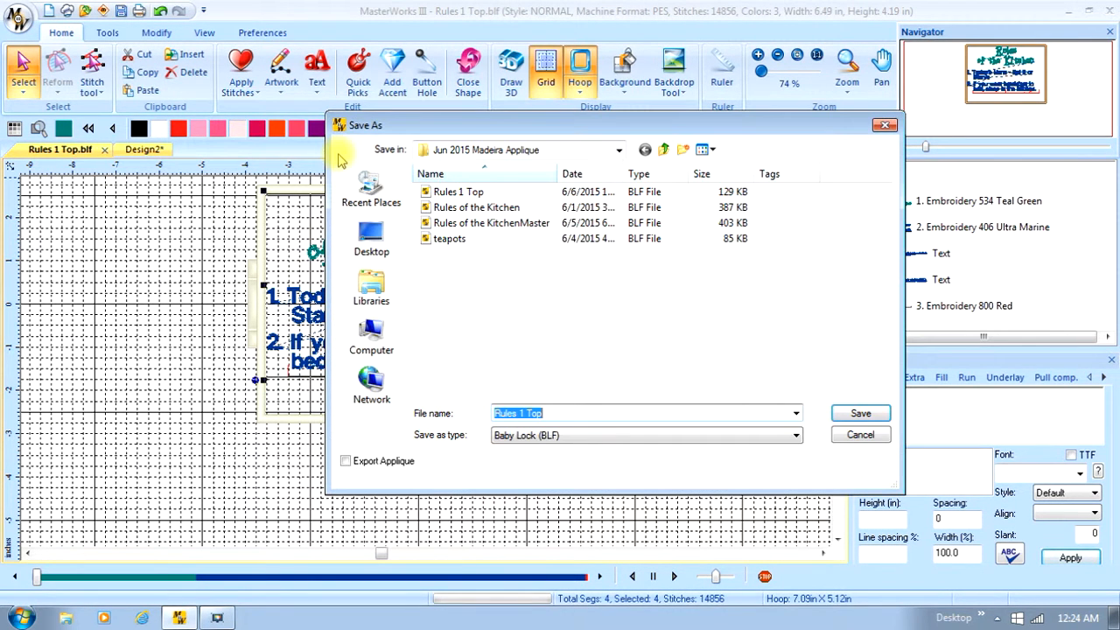
- Save the Rules 1 Top design also in the Baby Lock/Brother/Bernina (PES v9) format
left_click(798, 437)
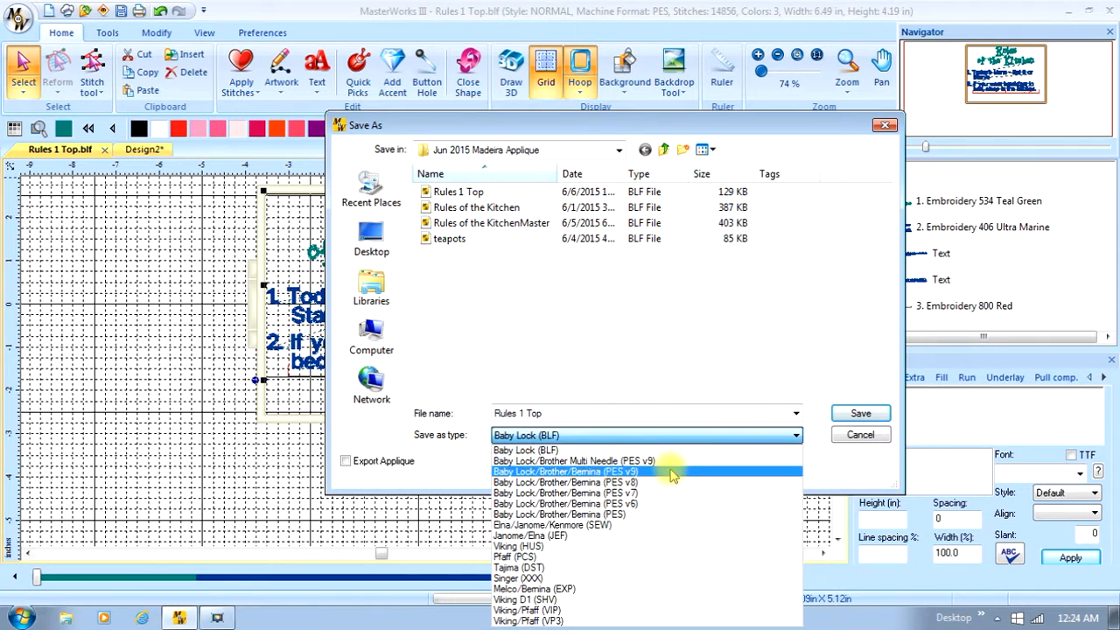
left_click(671, 475)
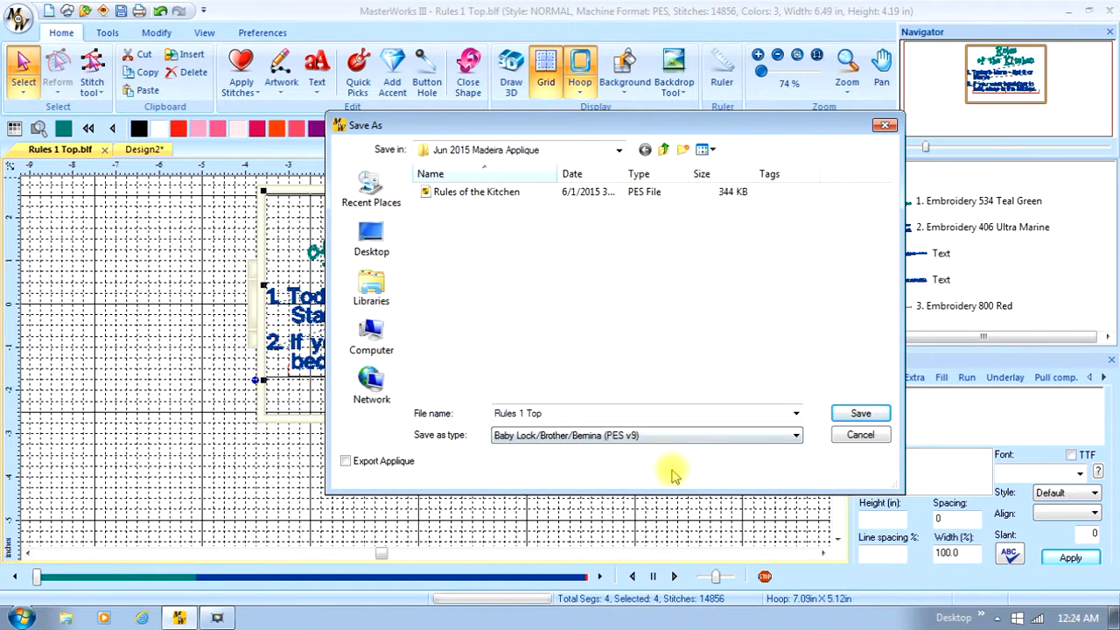
left_click(862, 414)
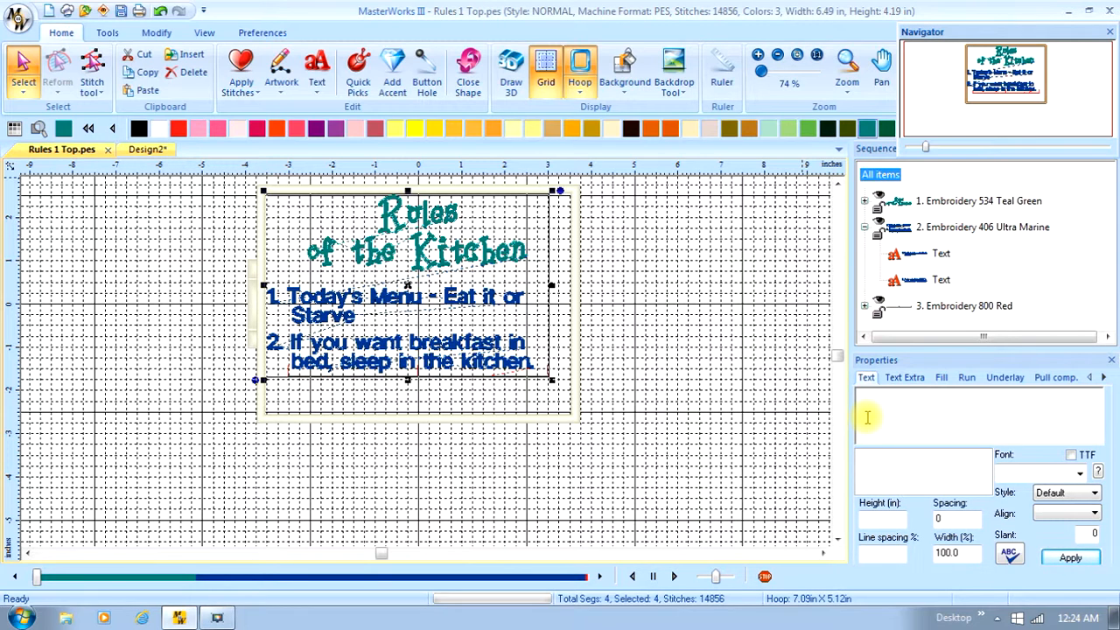
- Copy the Embroidery 800 Red alignment line from the sequence
left_click(978, 308)
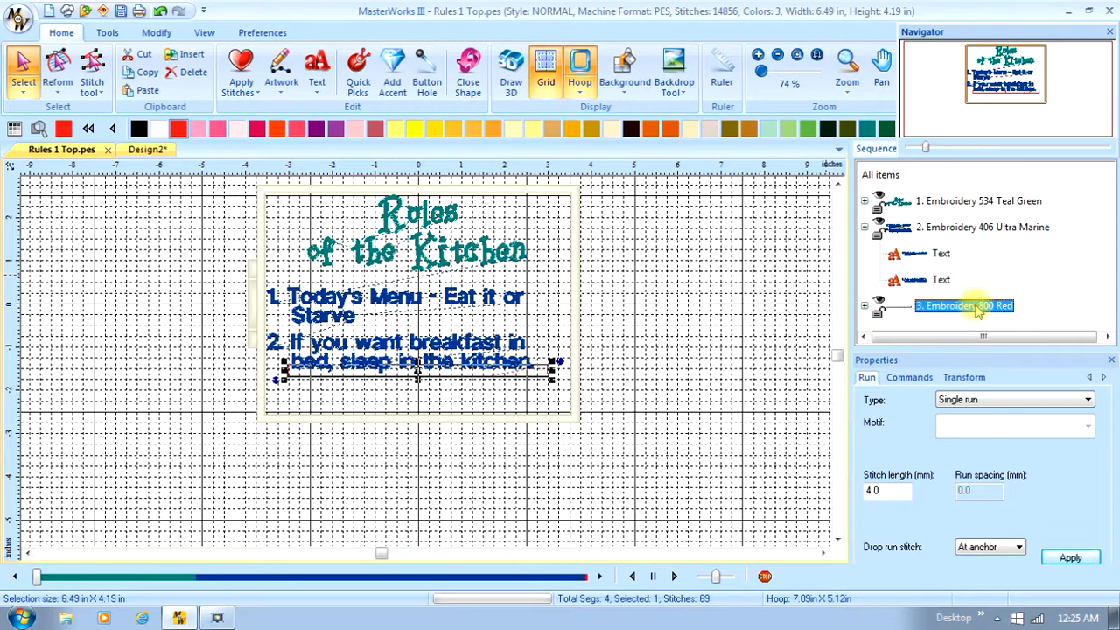
right_click(973, 308)
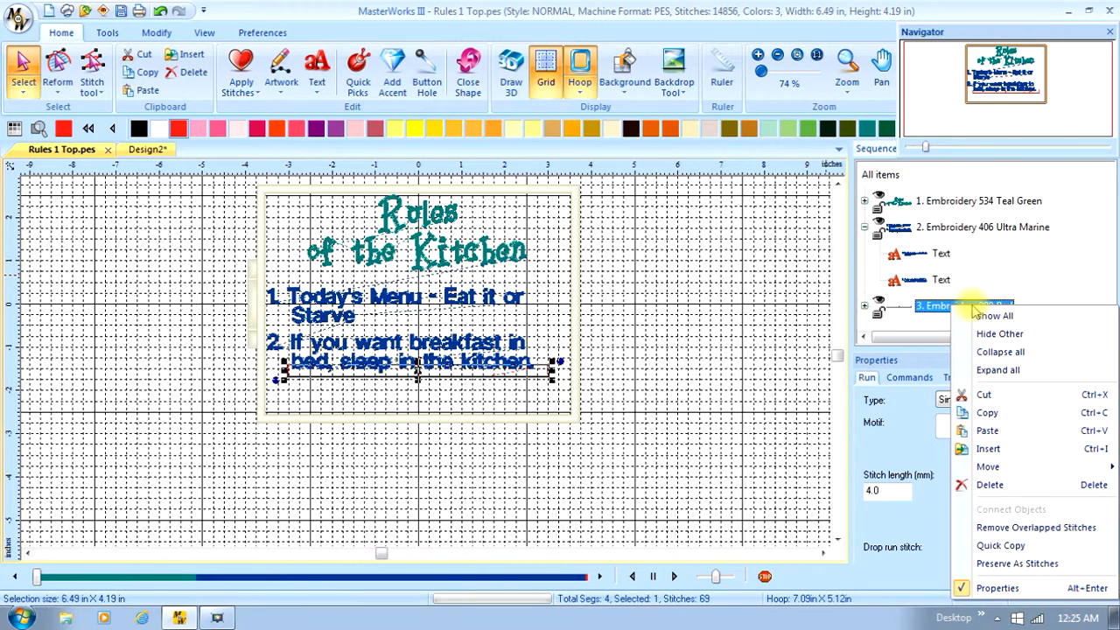
left_click(985, 414)
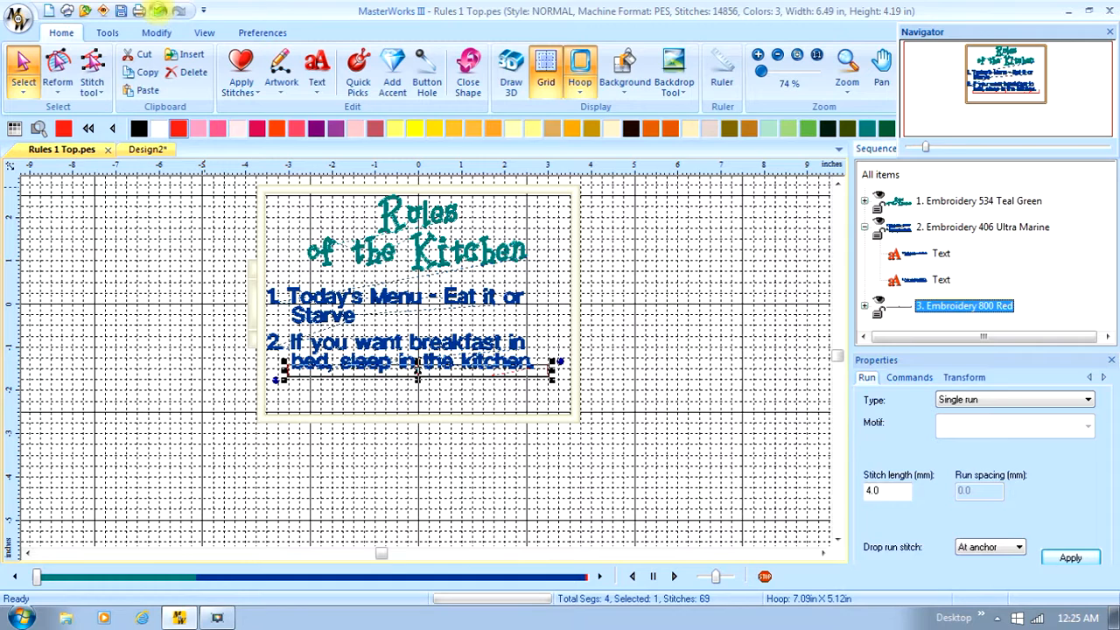
- Undo the rule deletions to restore rules 3 through 9
left_click(159, 11)
left_click(160, 11)
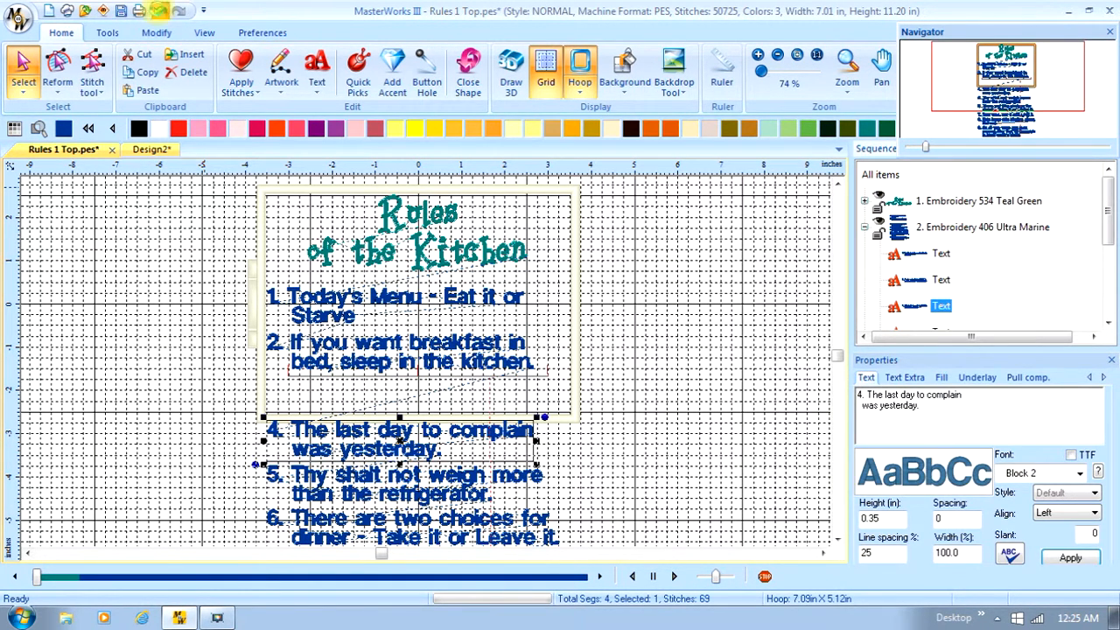
left_click(160, 11)
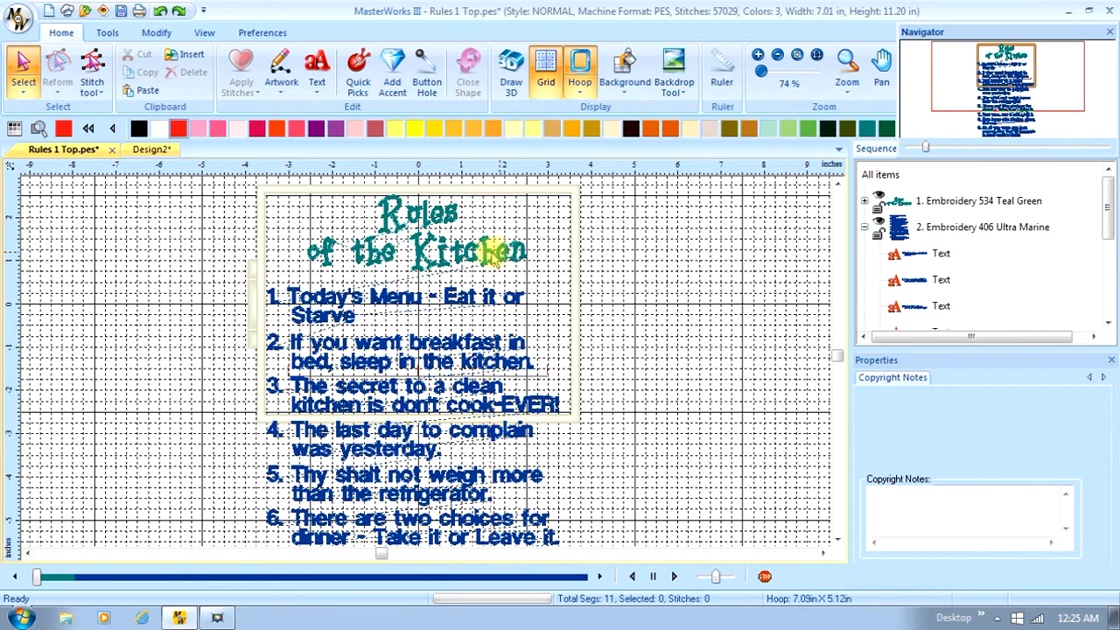
- Delete the teal "Rules of the Kitchen" title from the restored design
left_click(442, 249)
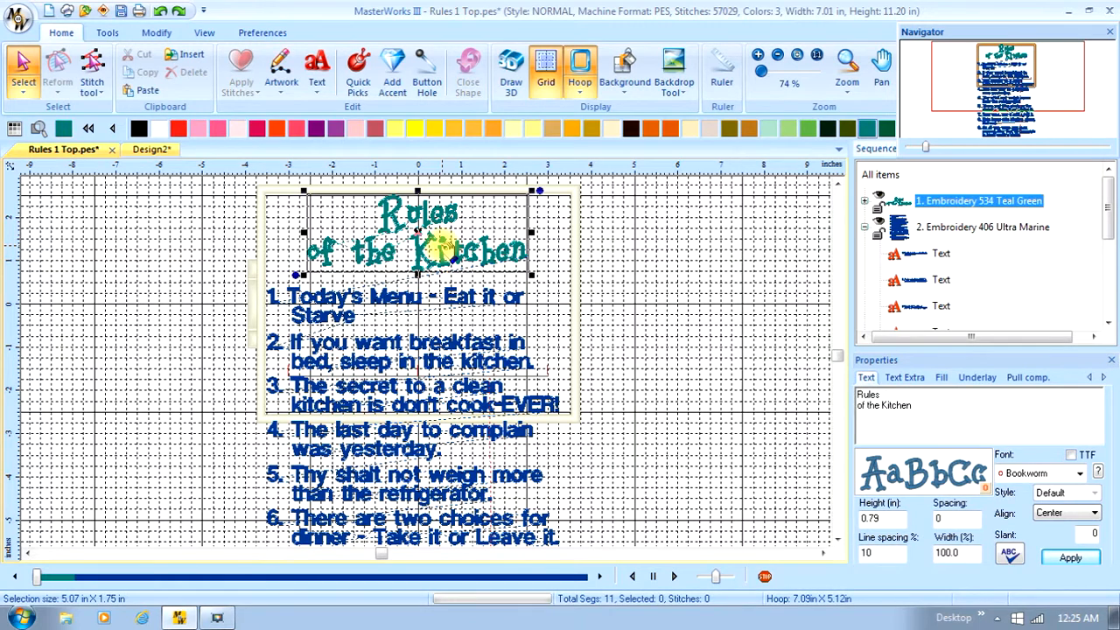
key("Tab")
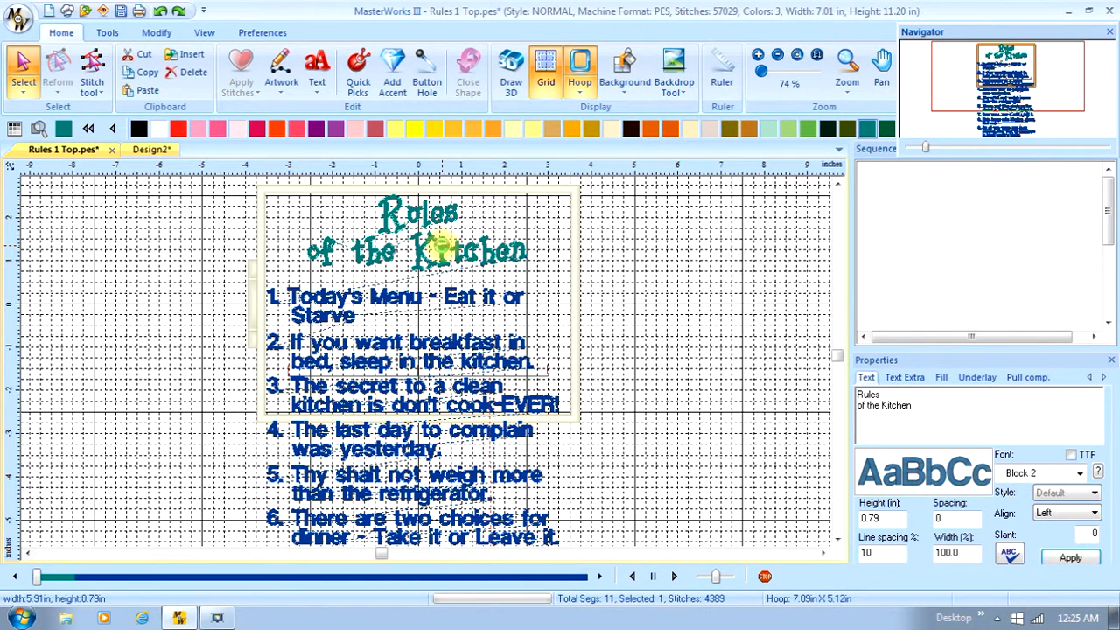
key("Delete")
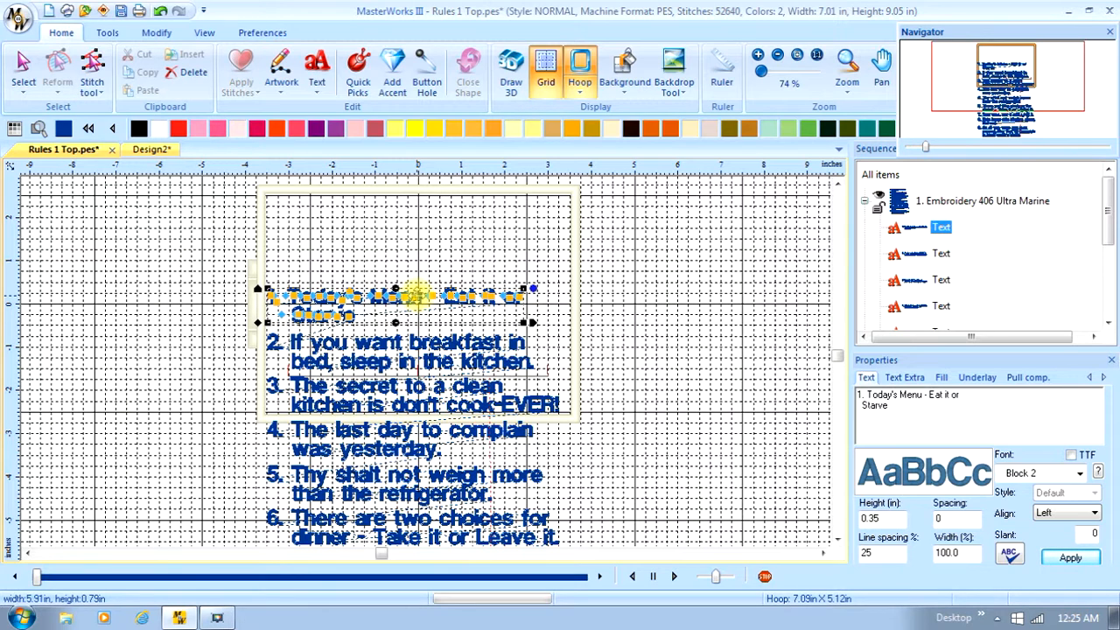
left_click(24, 83)
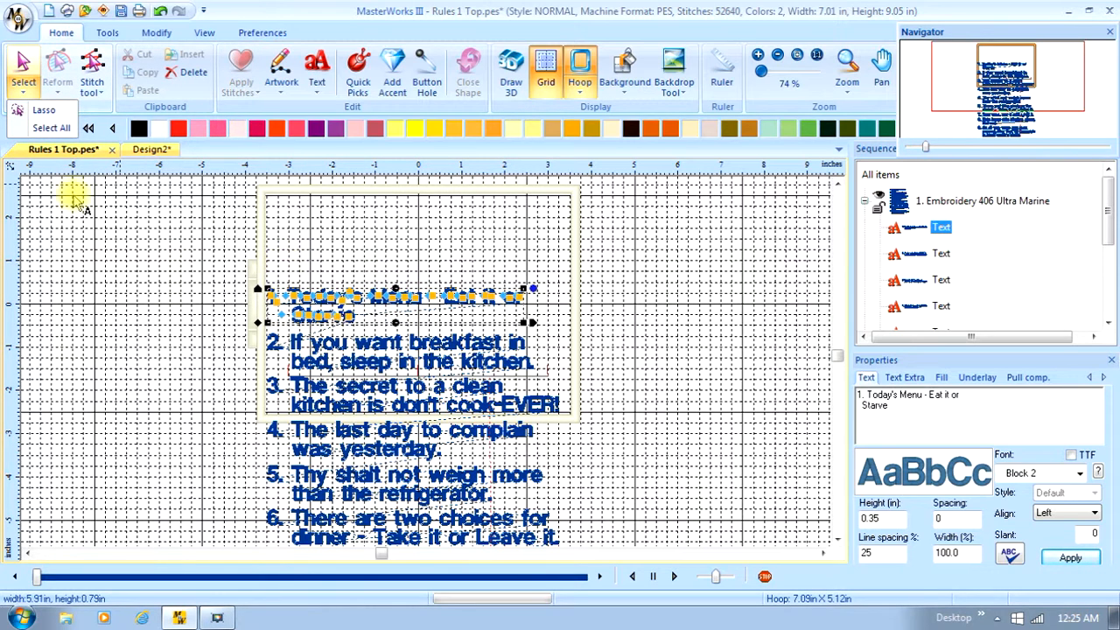
- Delete rules 1 and 2 from the design, keeping rules 3 through 9
left_click(24, 68)
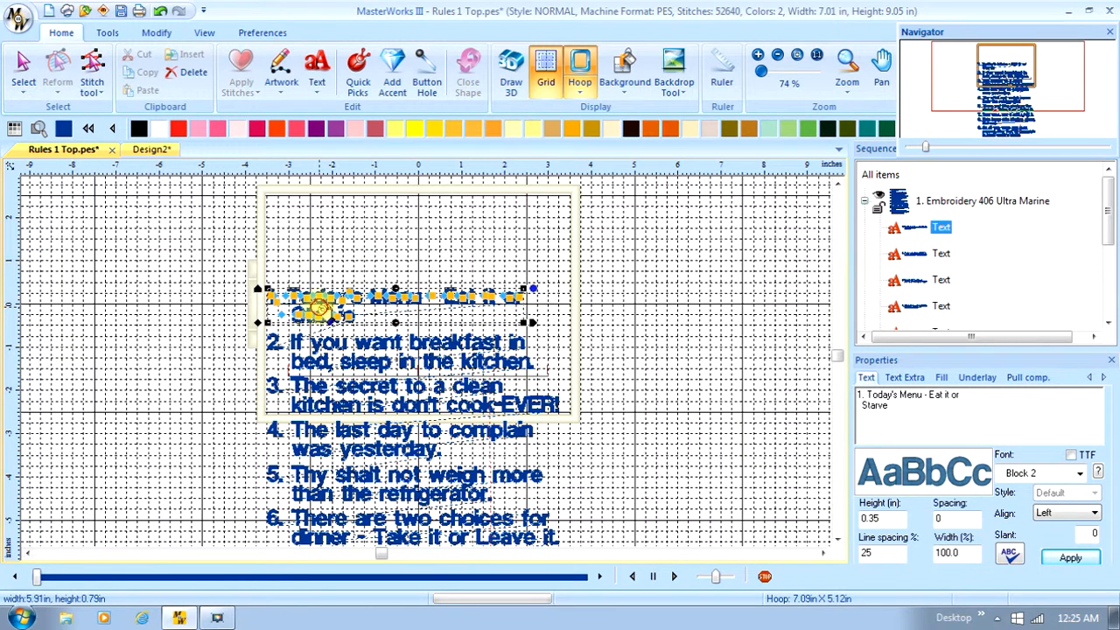
left_click(323, 307)
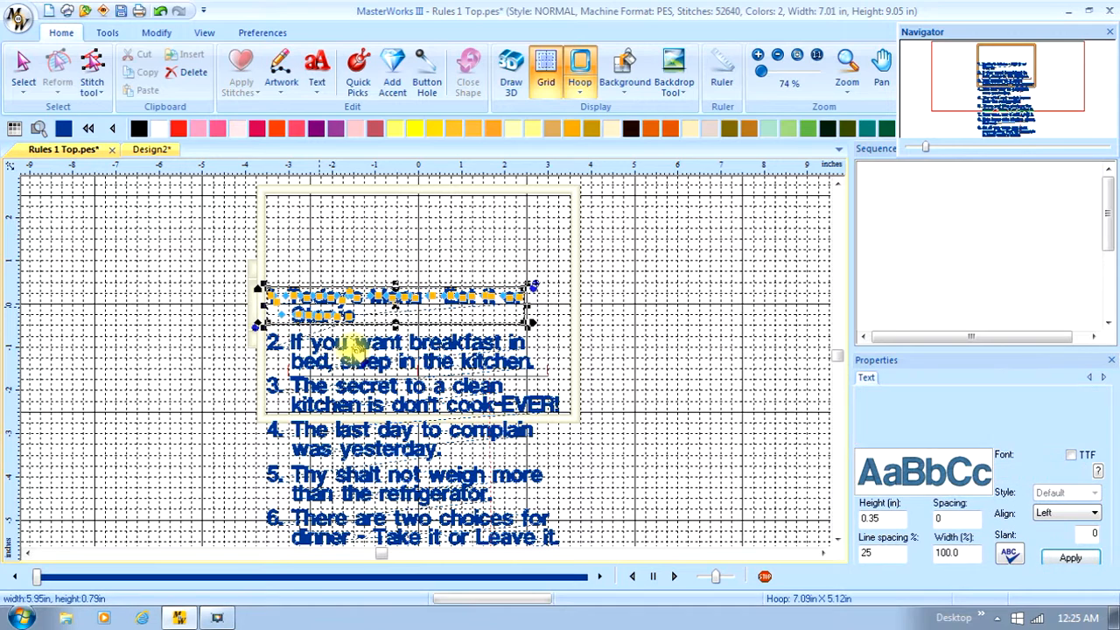
key("Delete")
double_click(355, 349)
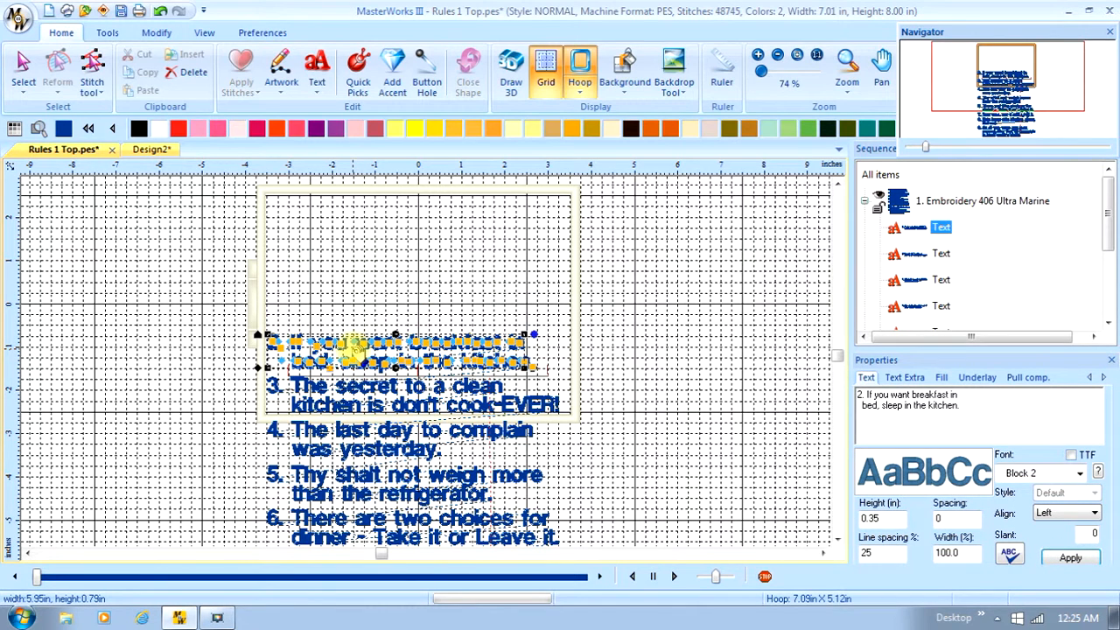
key("Delete")
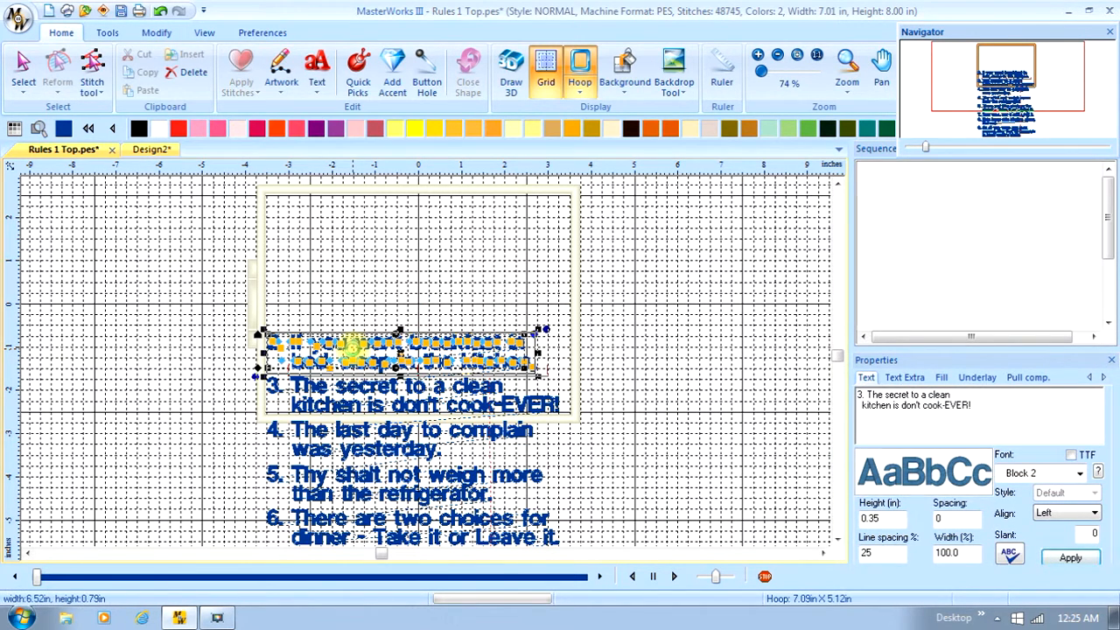
double_click(354, 348)
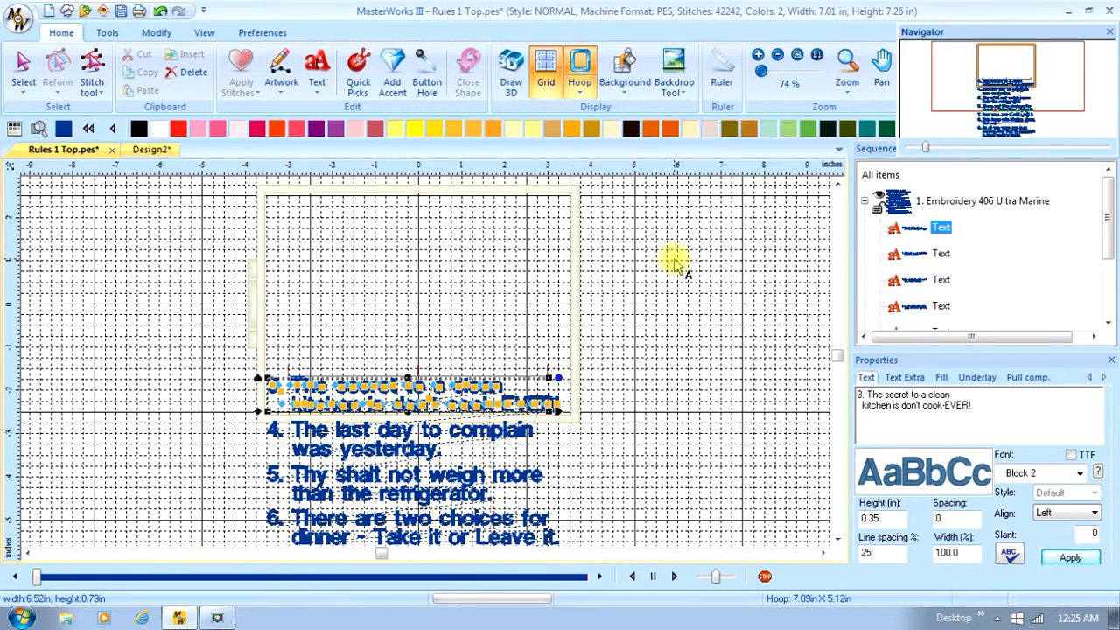
- Move all remaining items up so rule 3 sits near the hoop's upper edge, and paste the red alignment line between rules 6 and 7
left_click(887, 174)
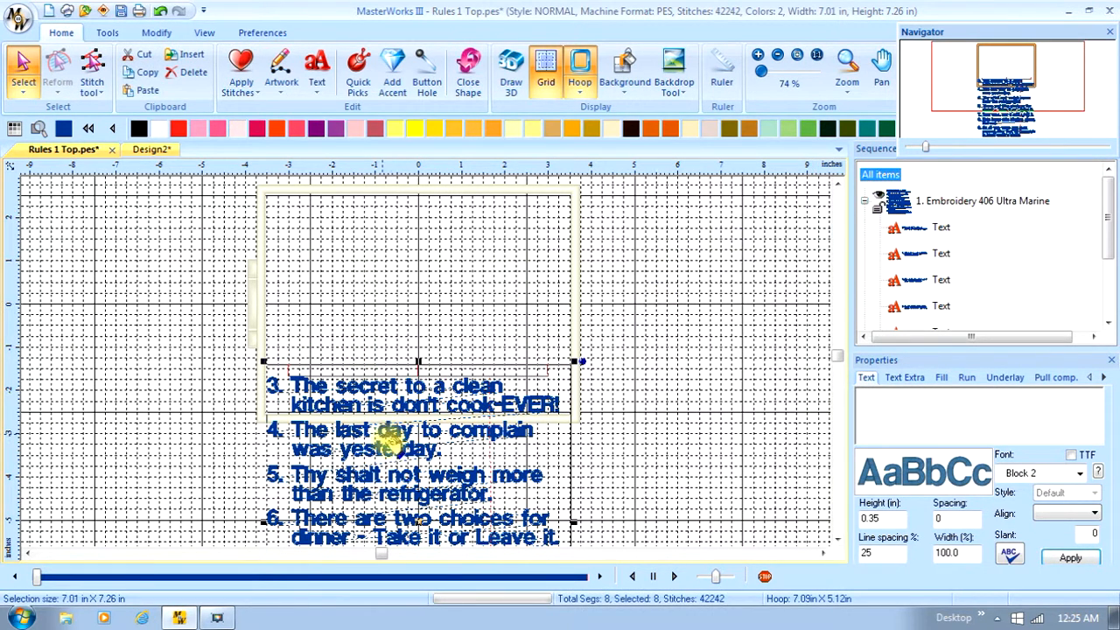
left_click_drag(391, 445, 397, 278)
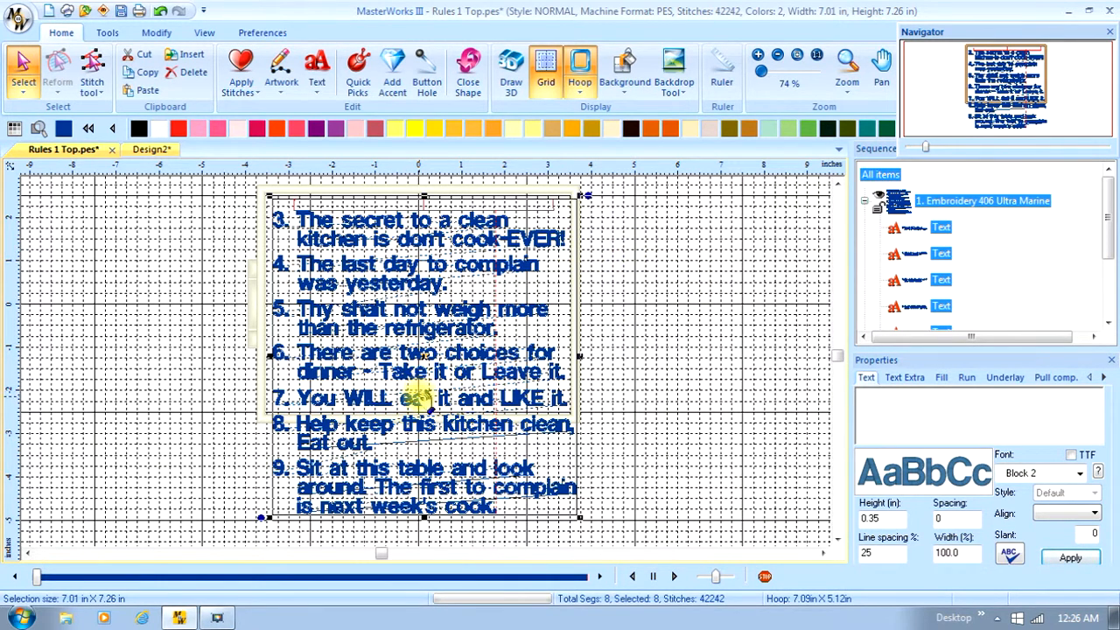
right_click(420, 390)
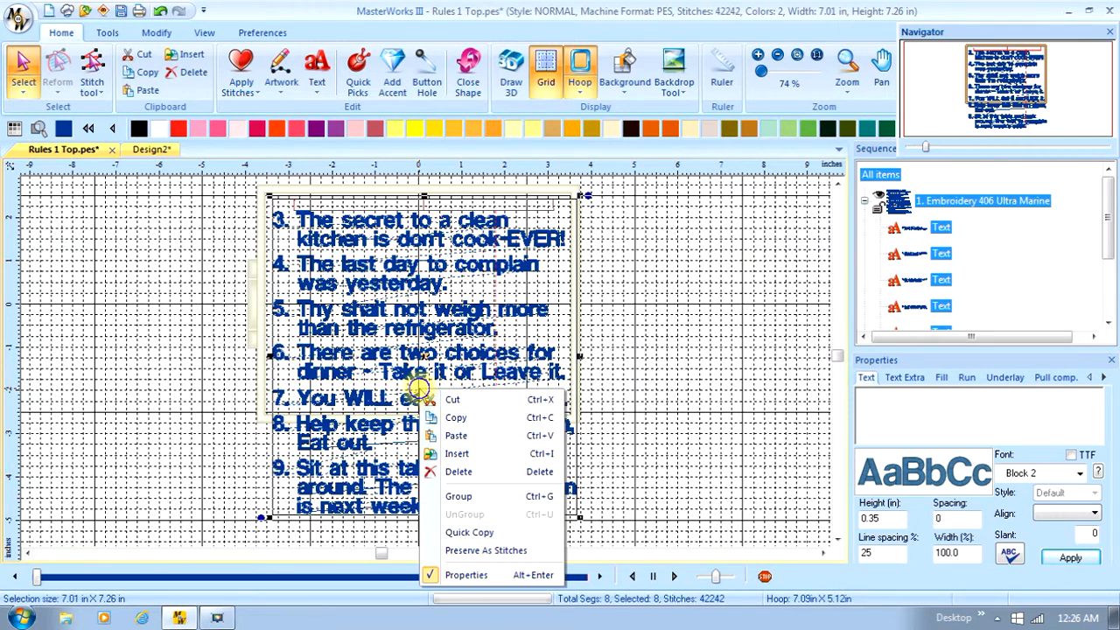
left_click(448, 435)
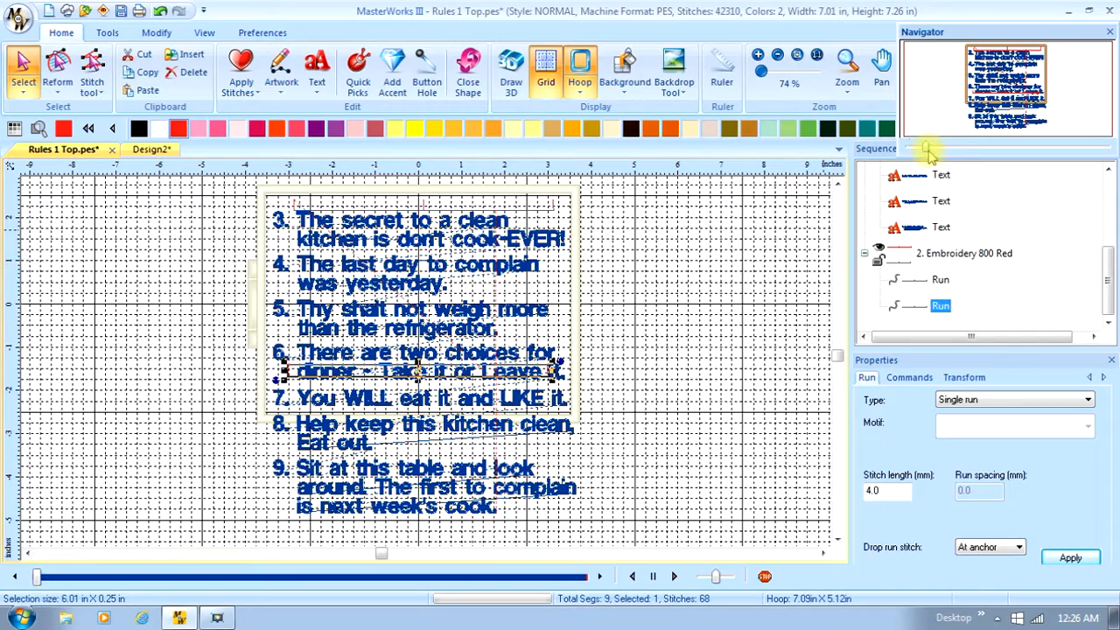
left_click_drag(938, 154, 941, 151)
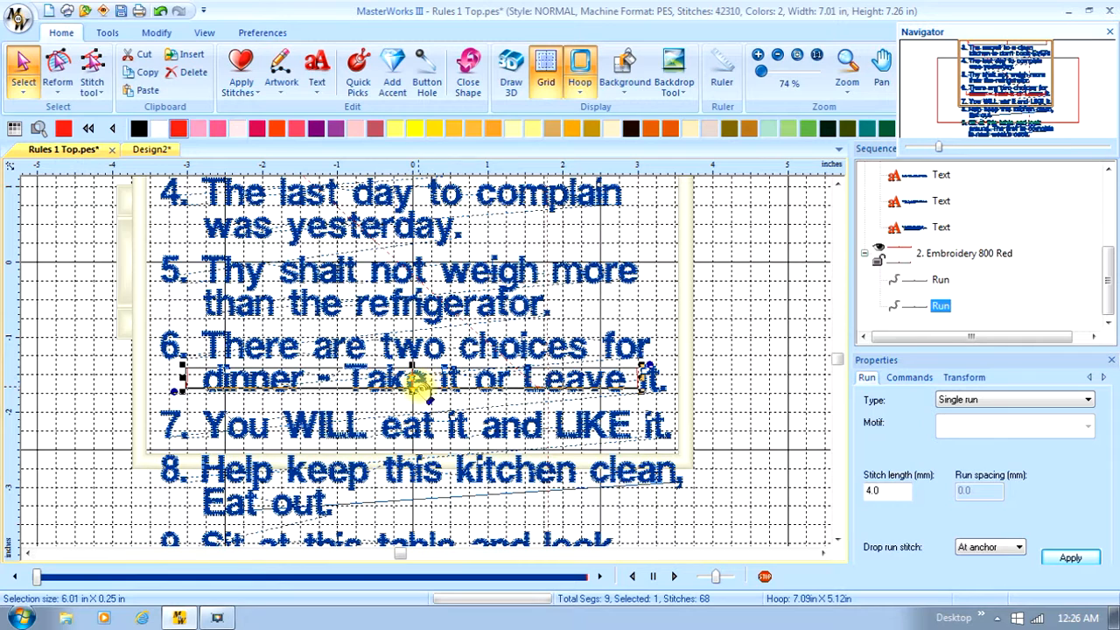
left_click_drag(416, 385, 418, 404)
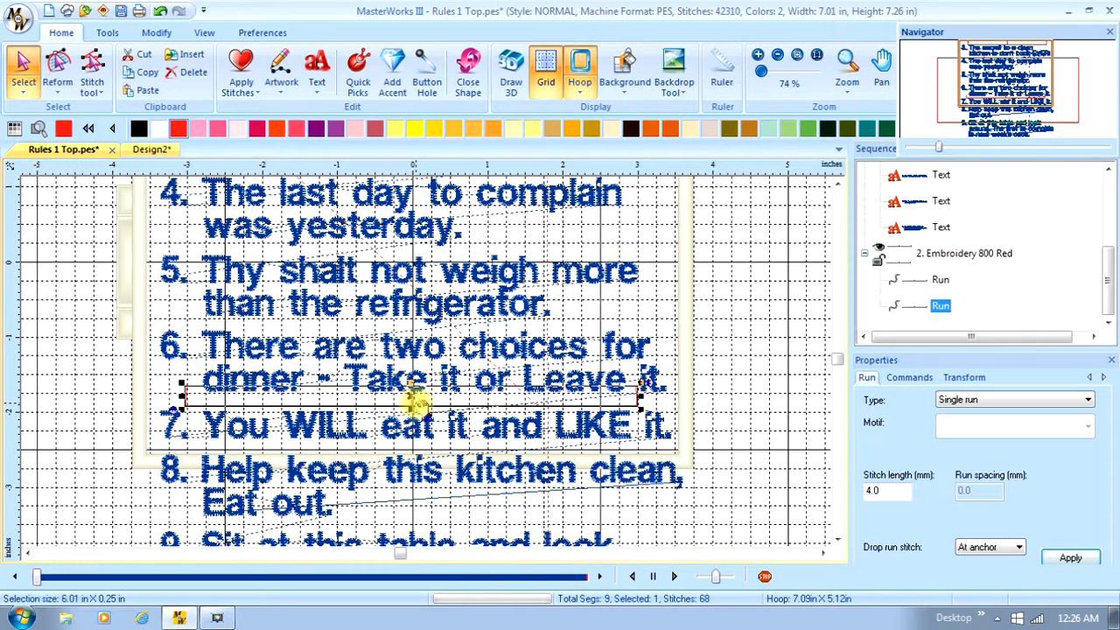
- Move the original Embroidery 800 Red alignment run, above rule 3, to first place in the stitching sequence
left_click(941, 280)
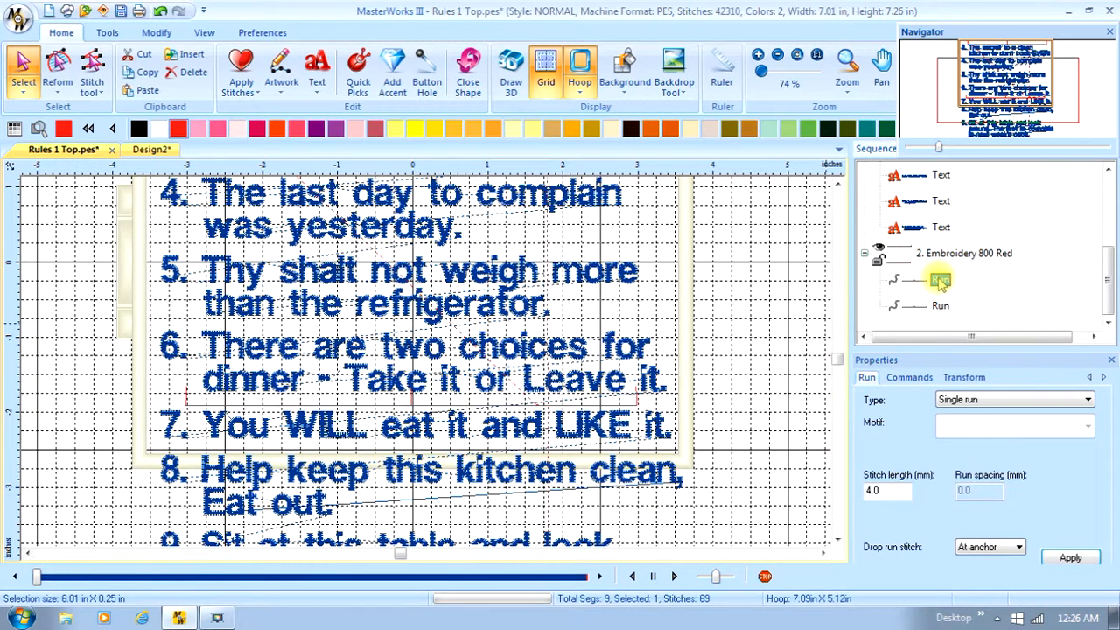
left_click(941, 280)
right_click(942, 292)
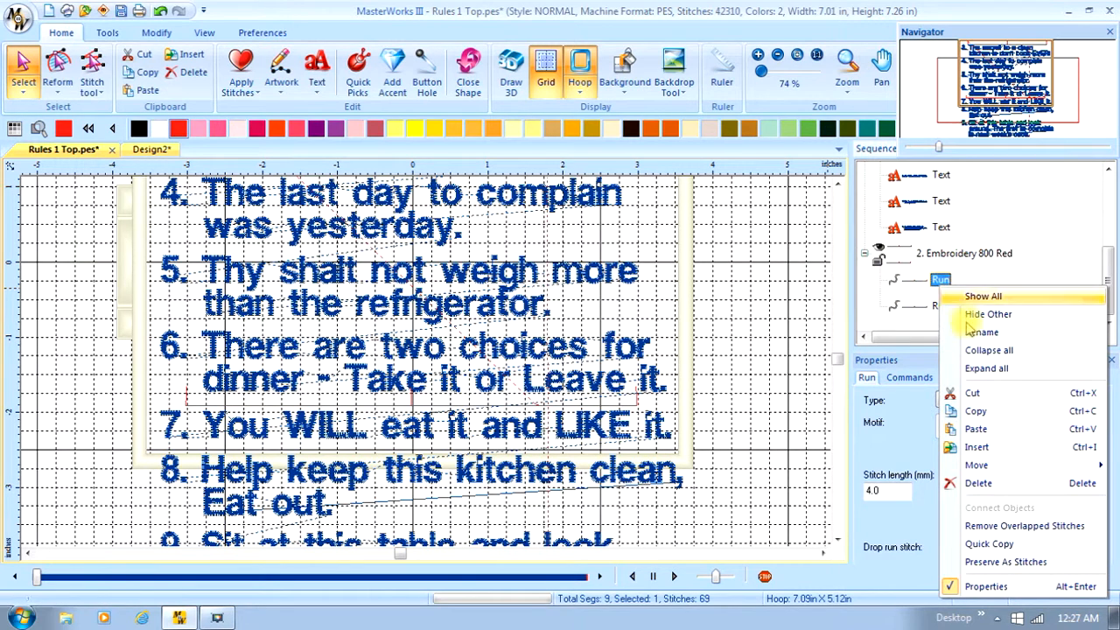
mouse_move(978, 466)
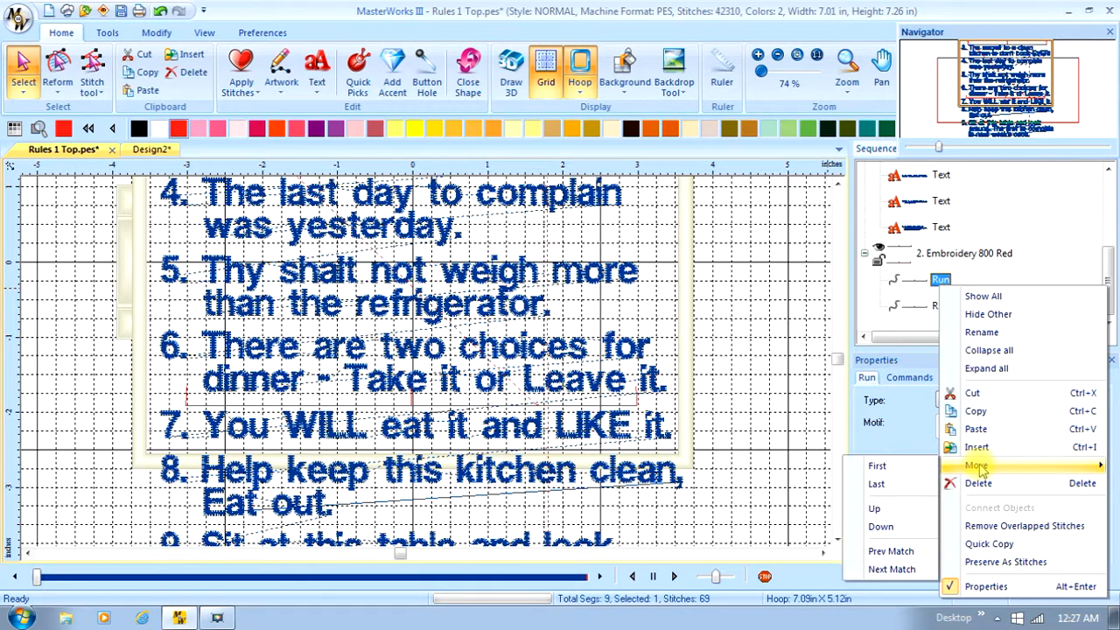
left_click(910, 472)
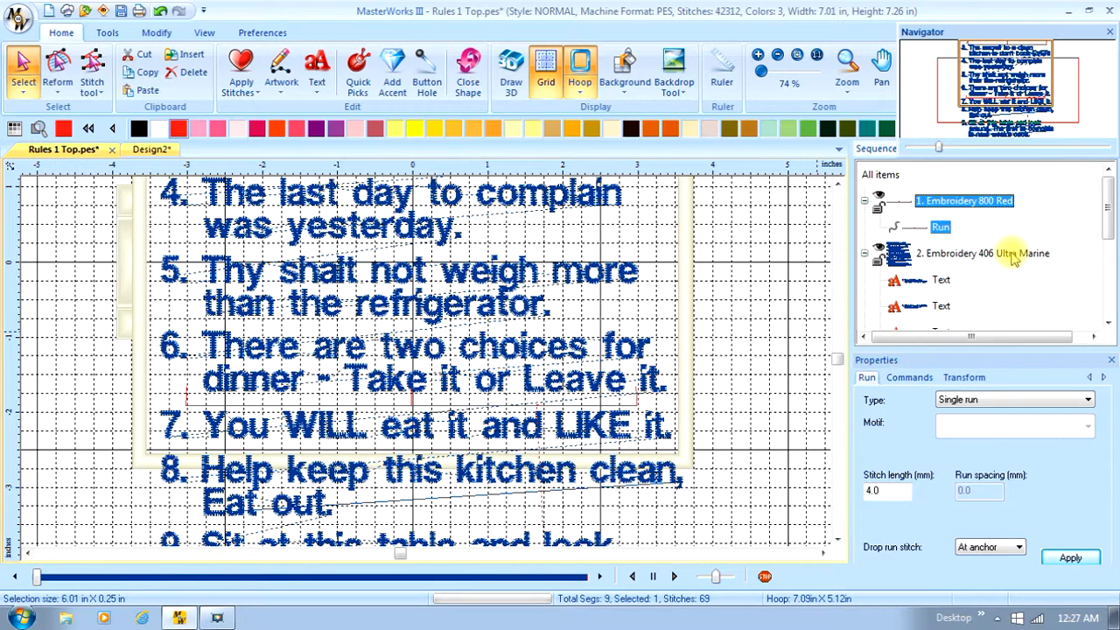
- Delete rules 7, 8 and 9 so only rules 3 through 6 and the alignment lines are left
left_click_drag(1108, 200, 1108, 232)
left_click(442, 433)
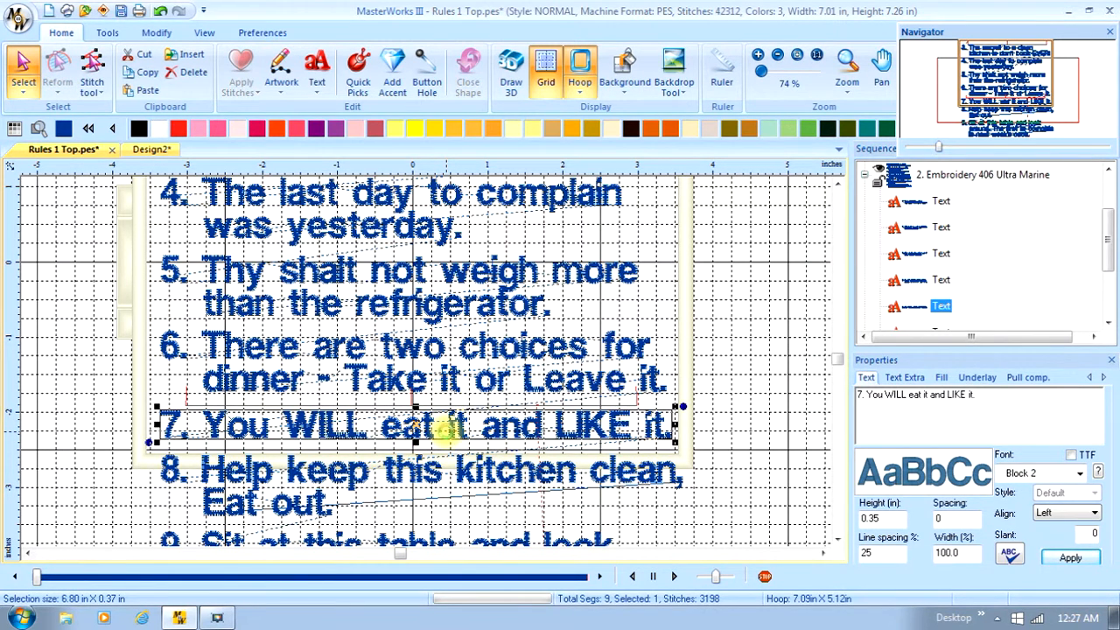
left_click(441, 463)
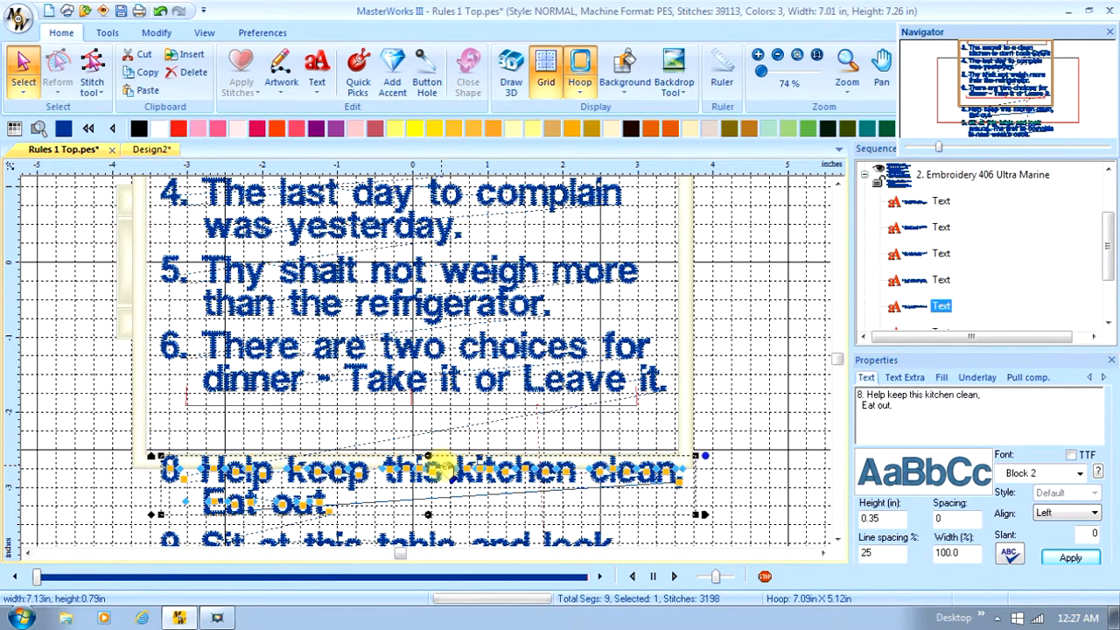
key("Delete")
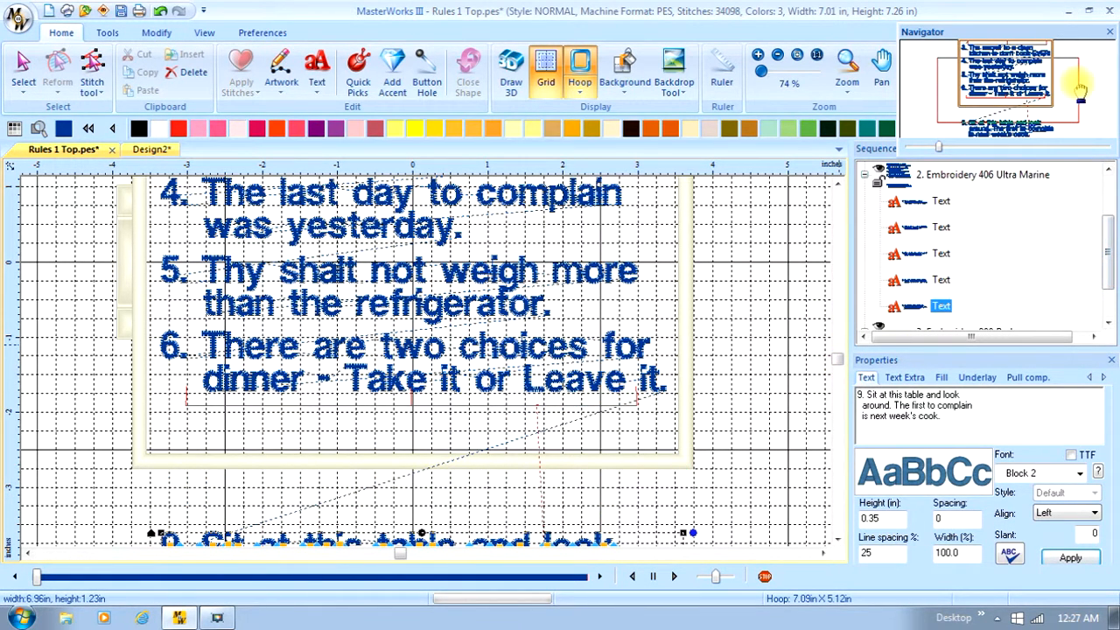
left_click_drag(1076, 105, 1075, 121)
left_click(499, 400)
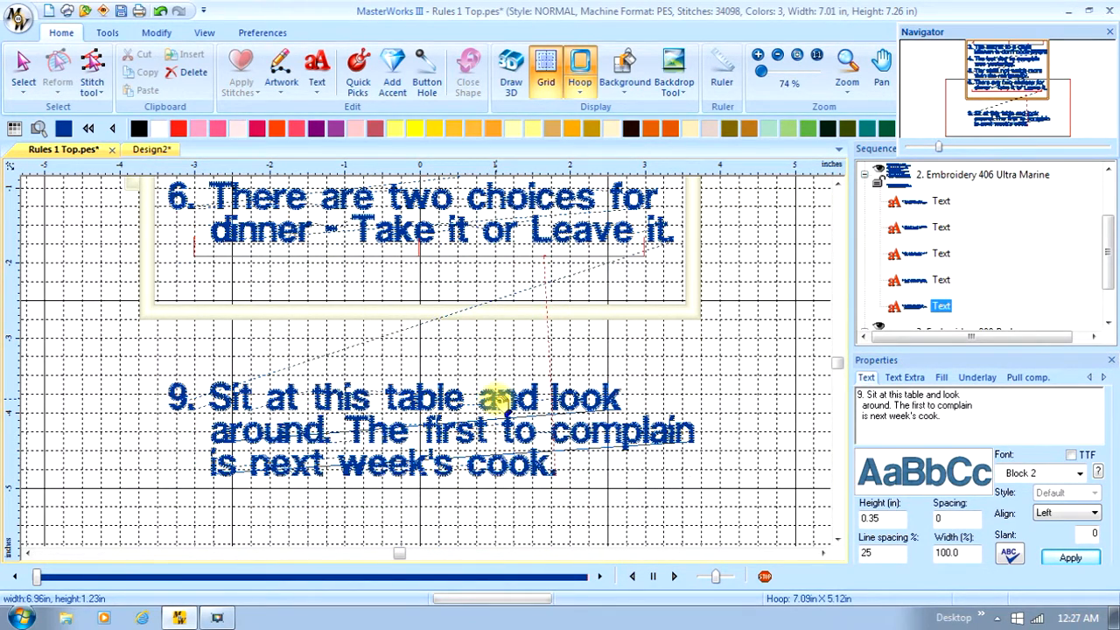
key("Delete")
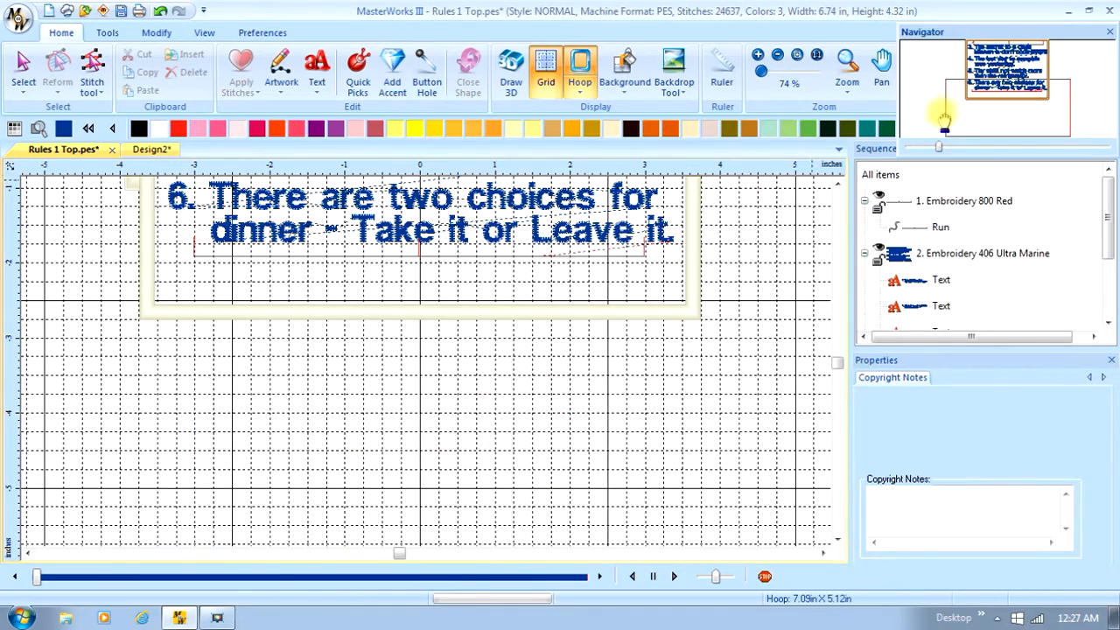
left_click_drag(950, 110, 949, 71)
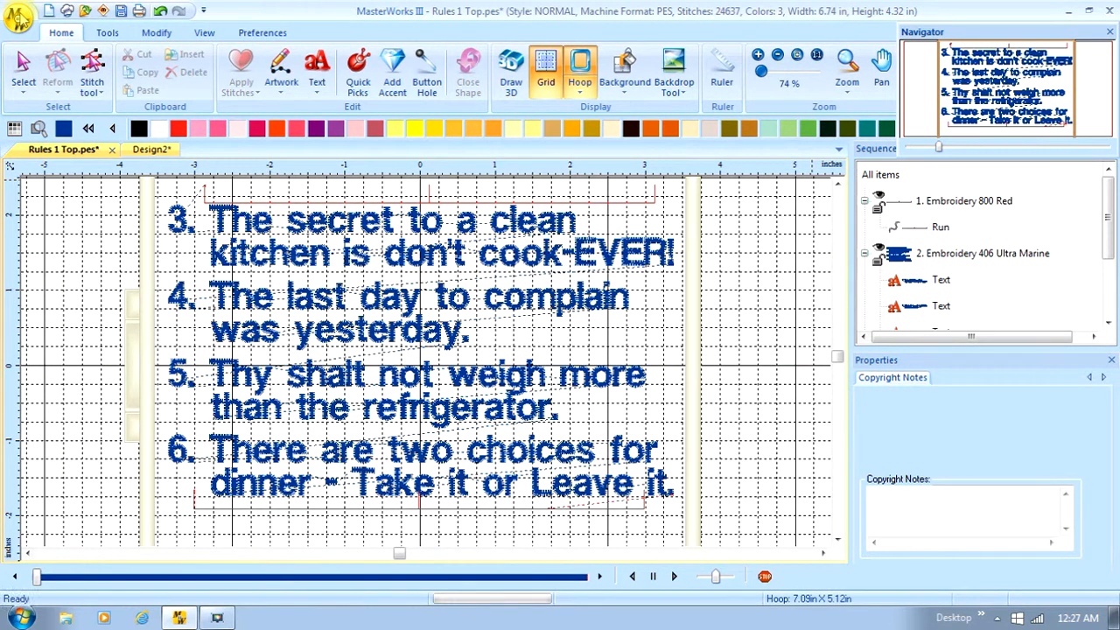
- Save the design under the new name Rules 2 in the Baby Lock (BLF) format
left_click(17, 16)
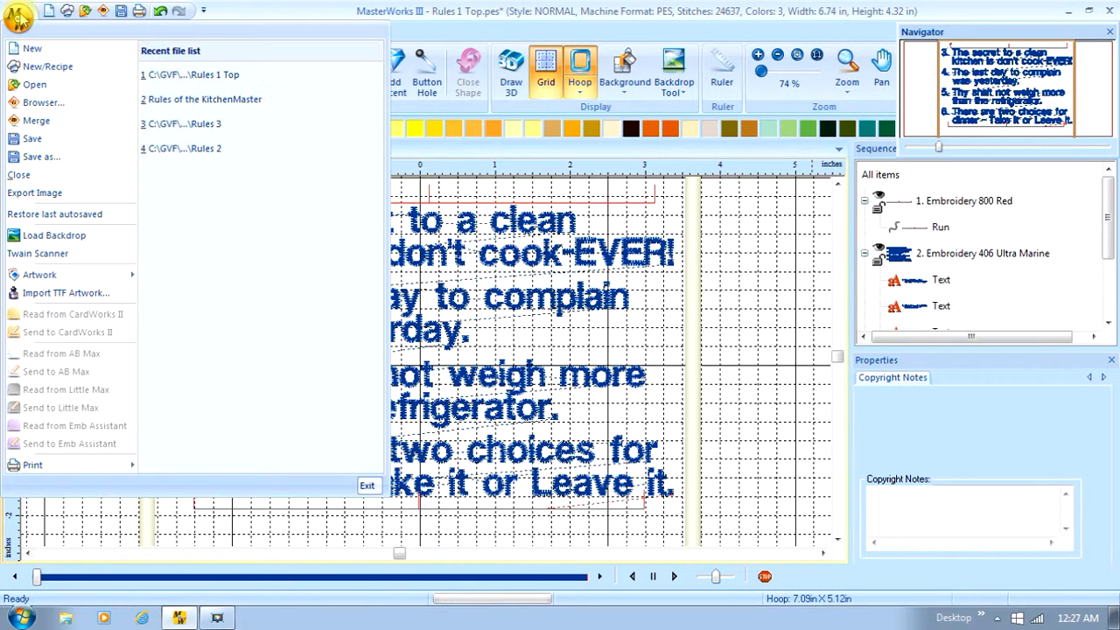
left_click(41, 157)
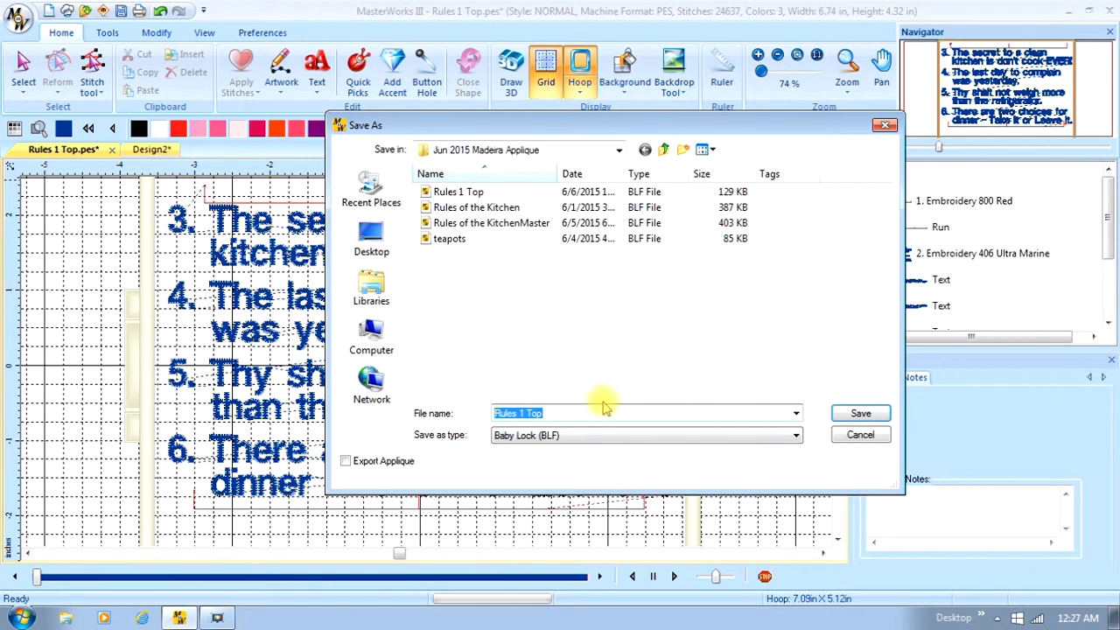
double_click(533, 415)
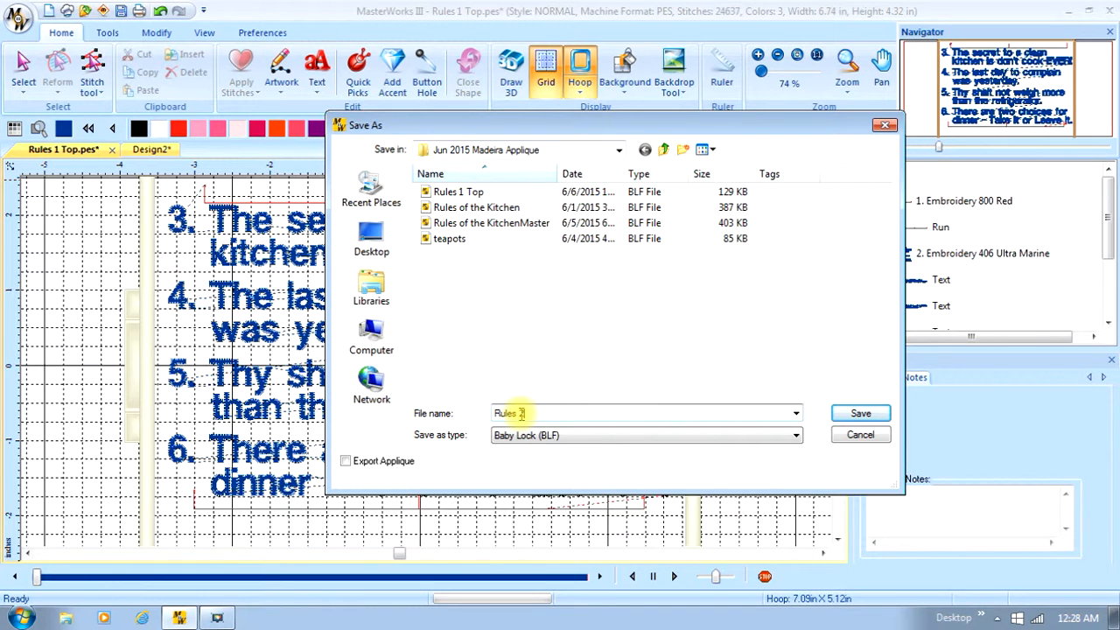
left_click(860, 413)
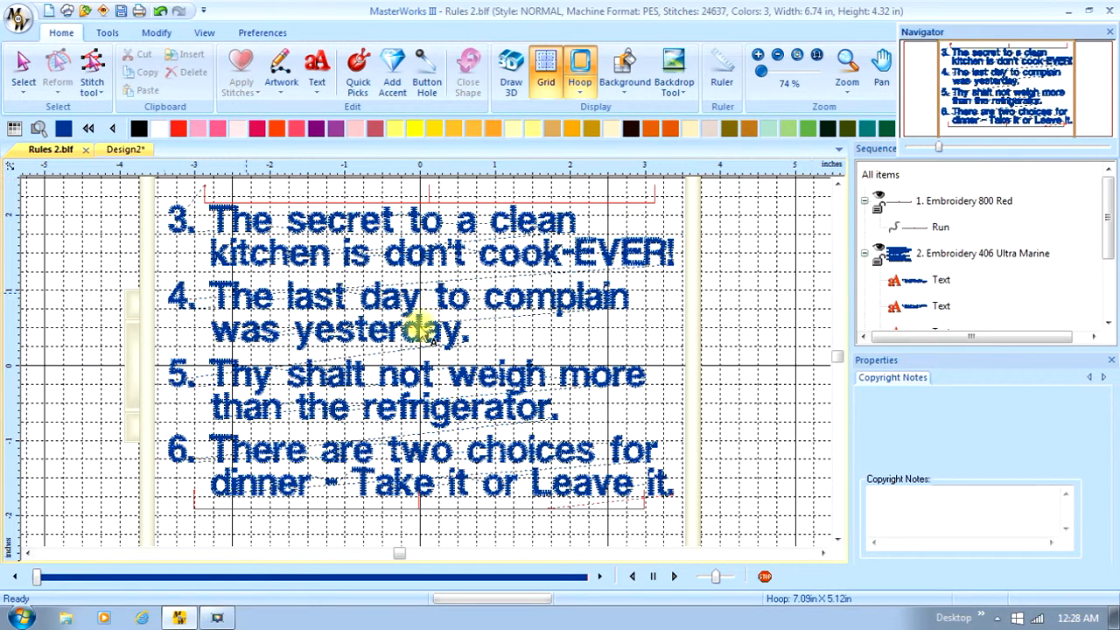
- Simulate the stitch-out of Rules 2 from start to end to check the sewing order of the red alignment lines and rules
left_click(35, 578)
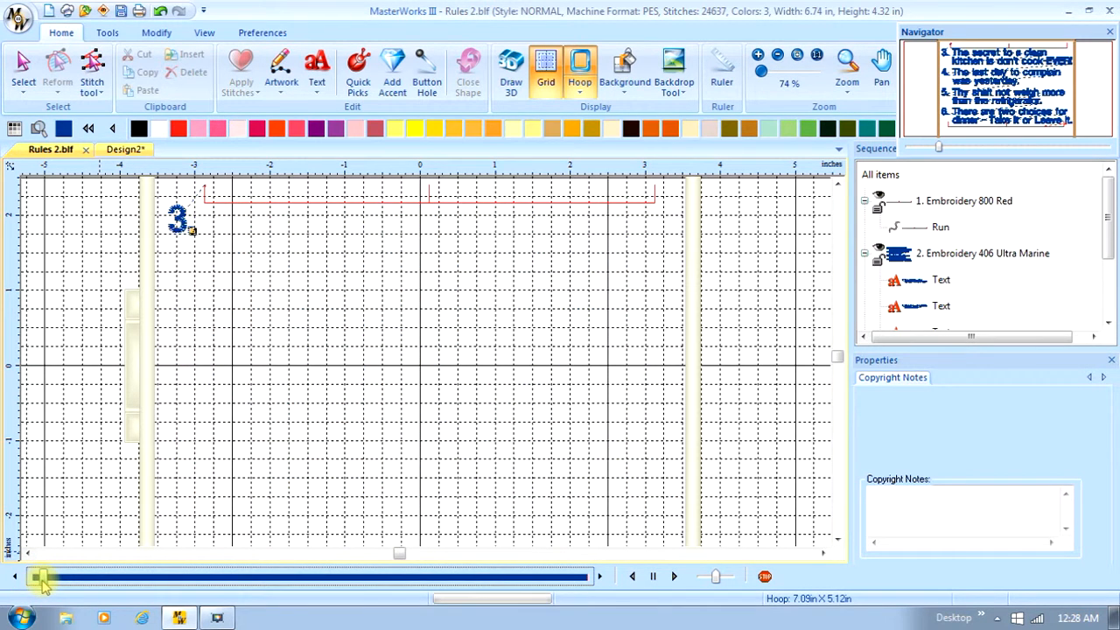
left_click_drag(37, 580, 35, 580)
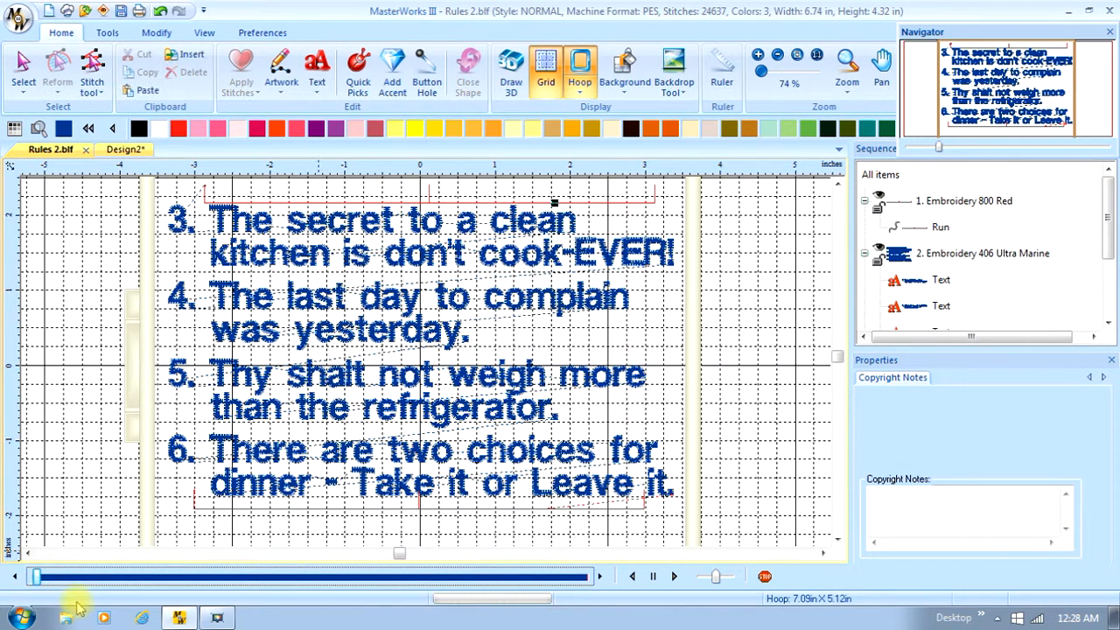
left_click(600, 577)
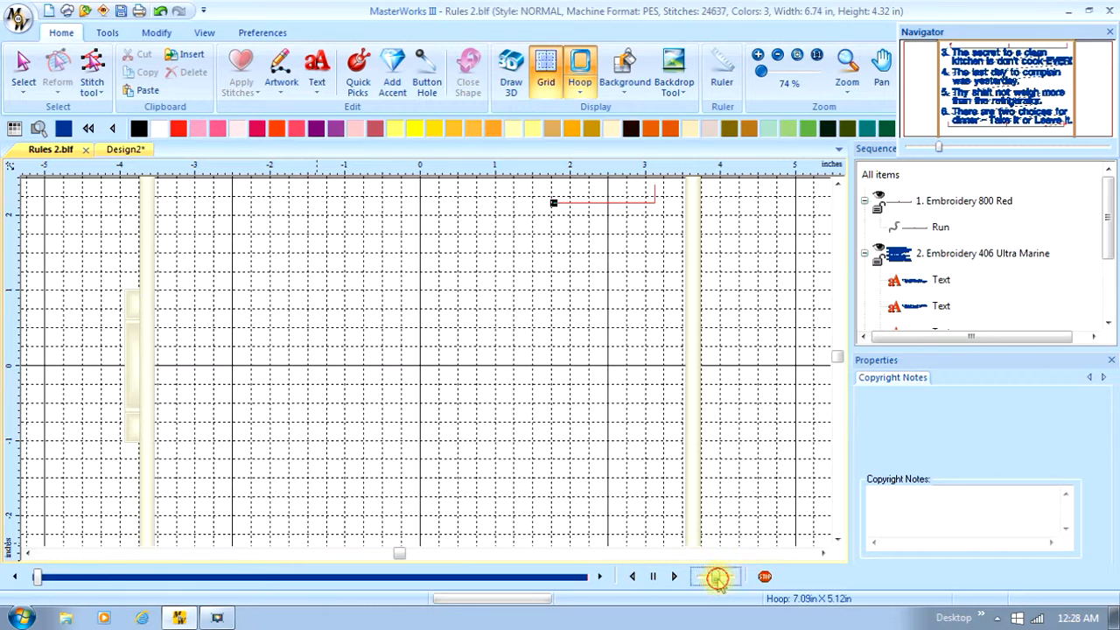
left_click_drag(717, 578, 730, 581)
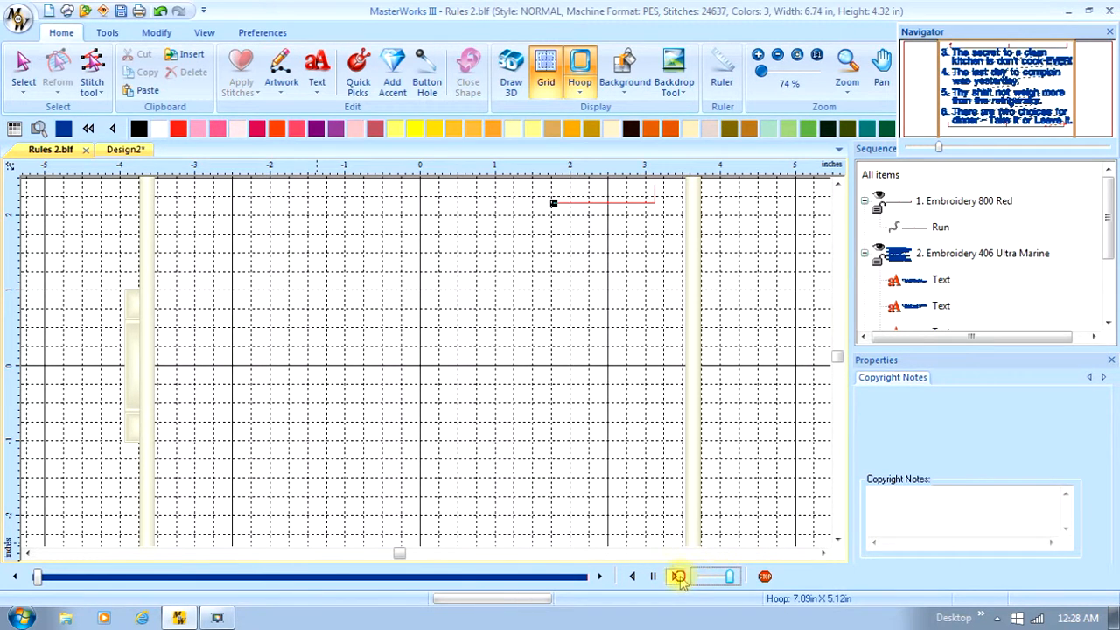
left_click(679, 578)
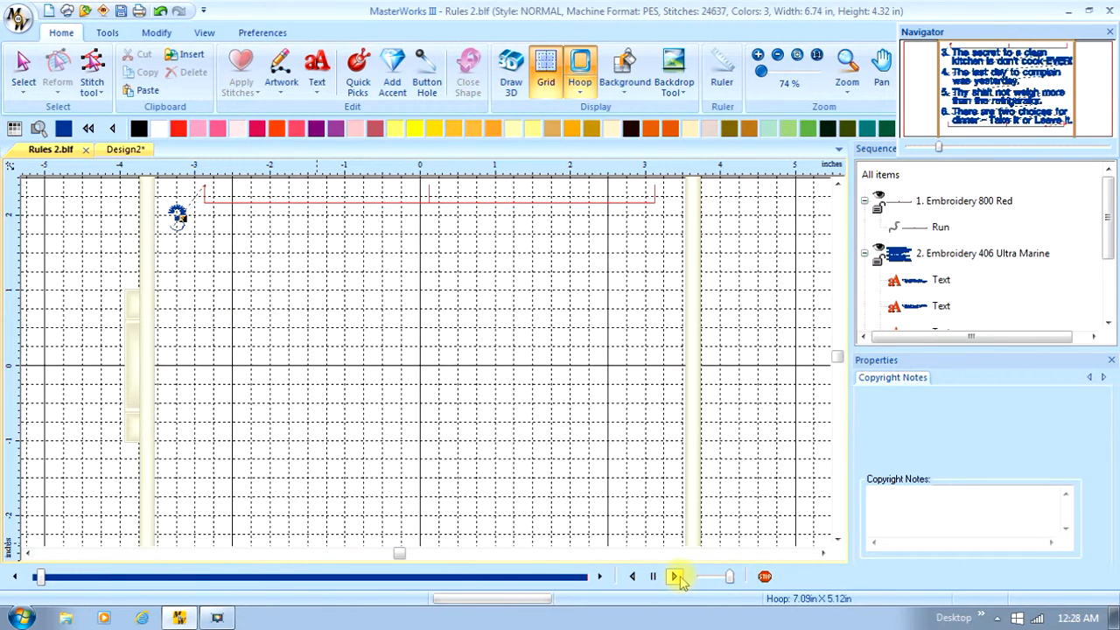
left_click(50, 577)
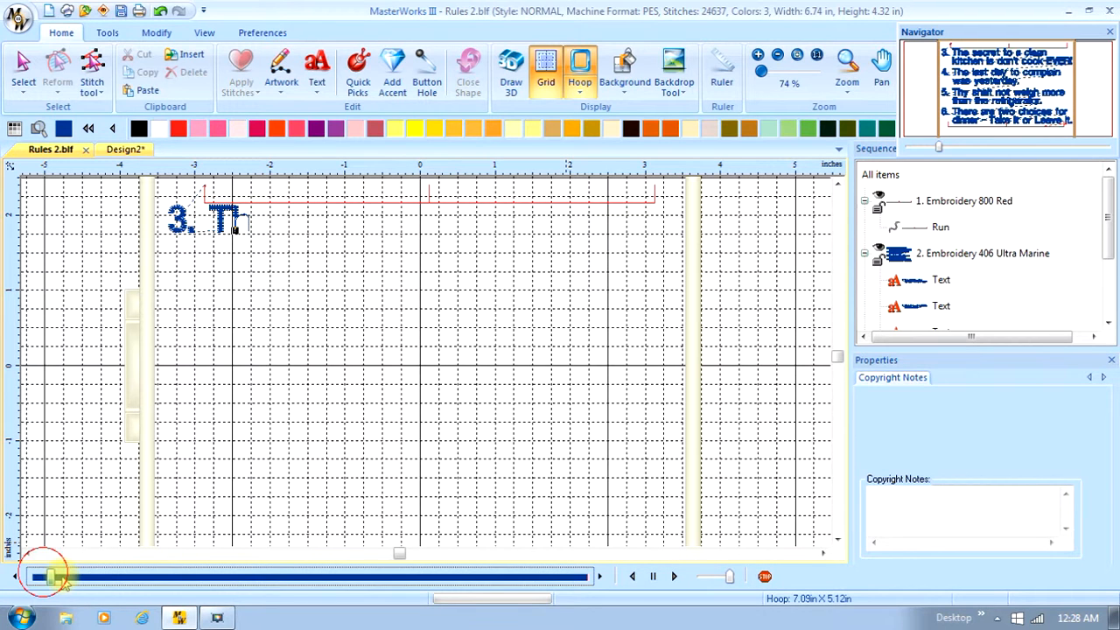
left_click_drag(51, 577, 588, 583)
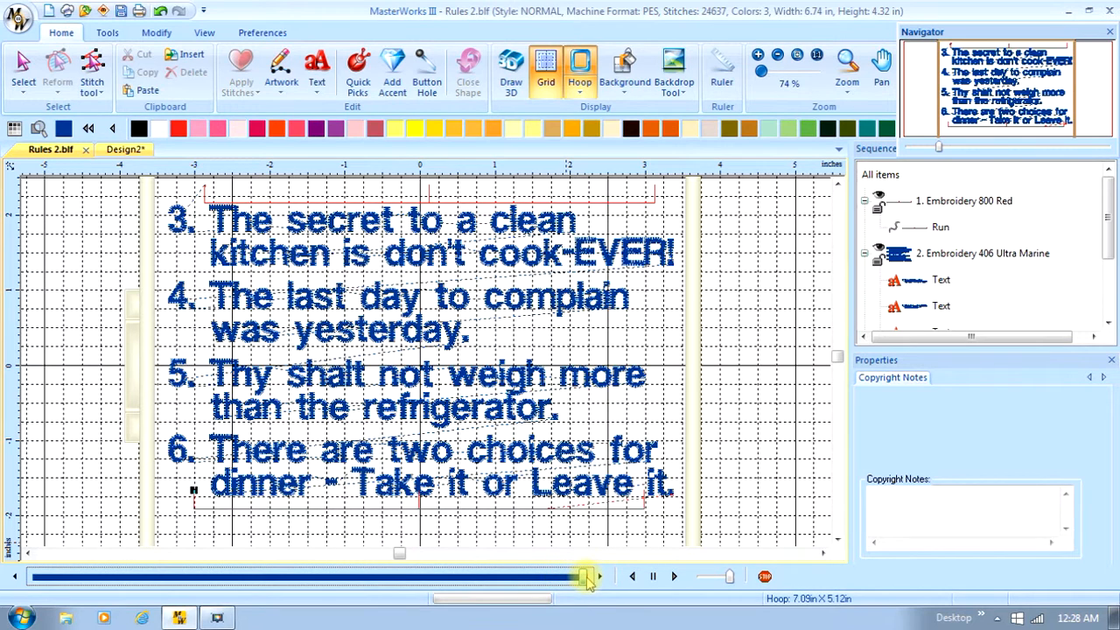